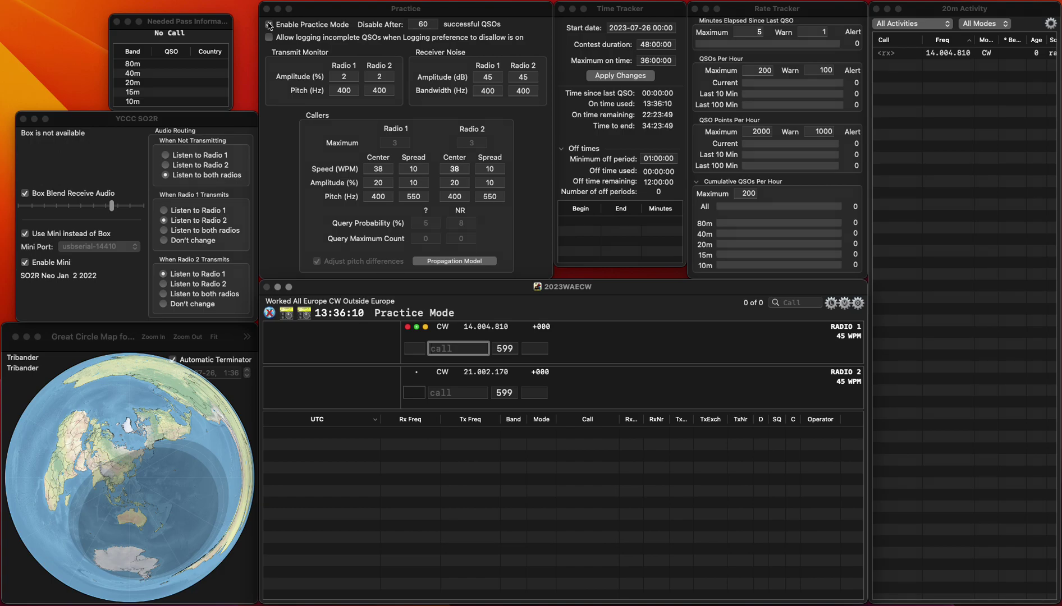
Work station SD3T on Radio 1 and log the contact with received number 601.
text(SD3)
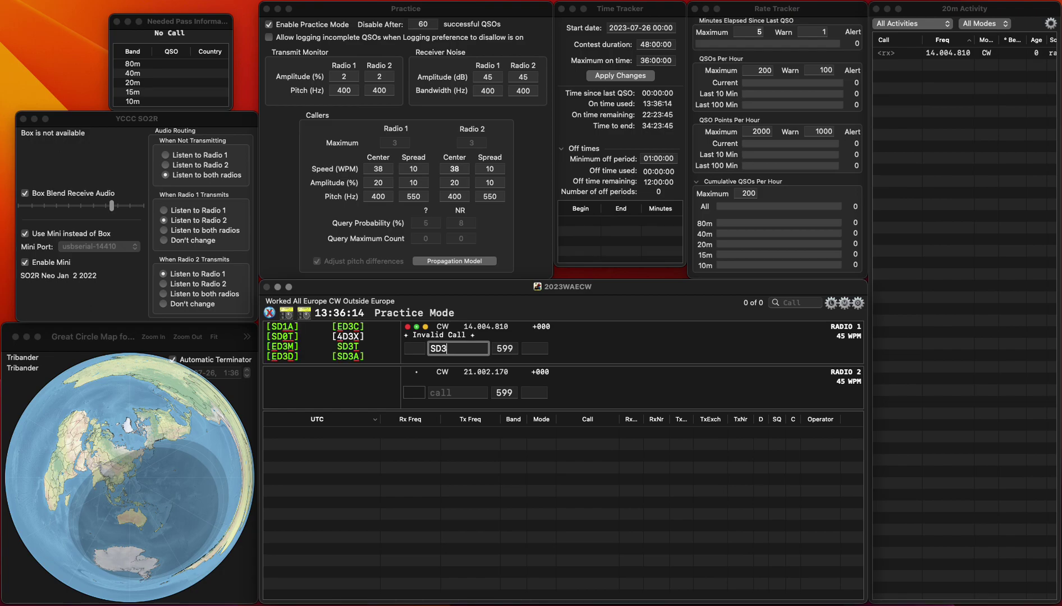
text(T)
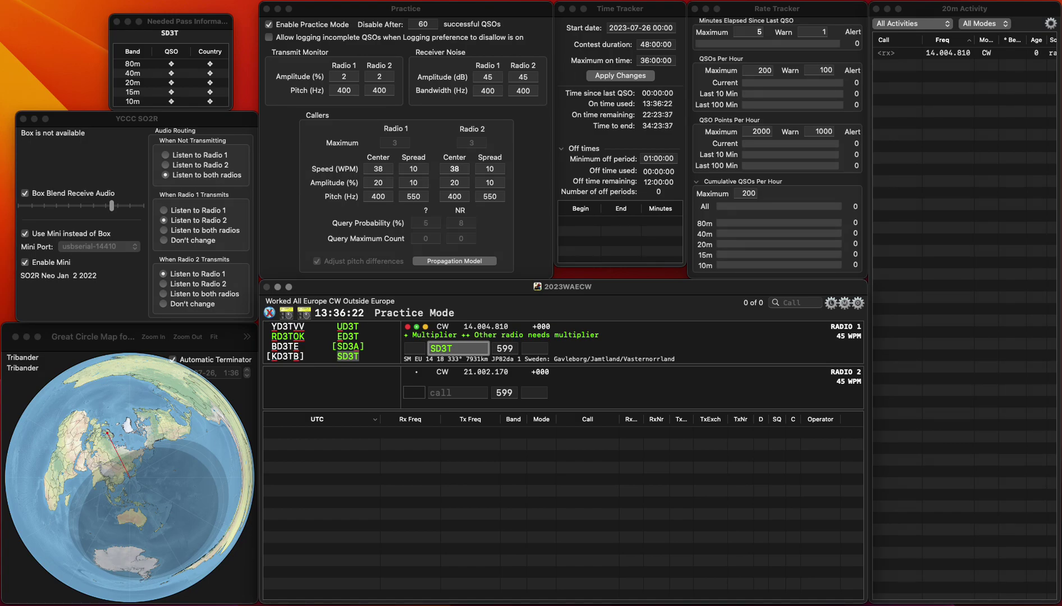
key(Return)
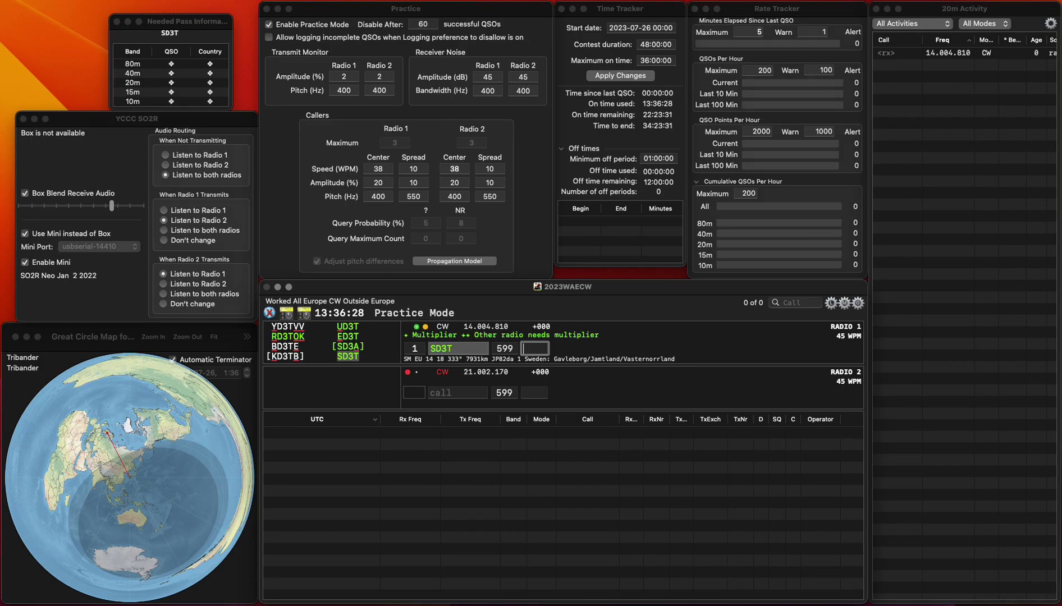
text(601)
key(Return)
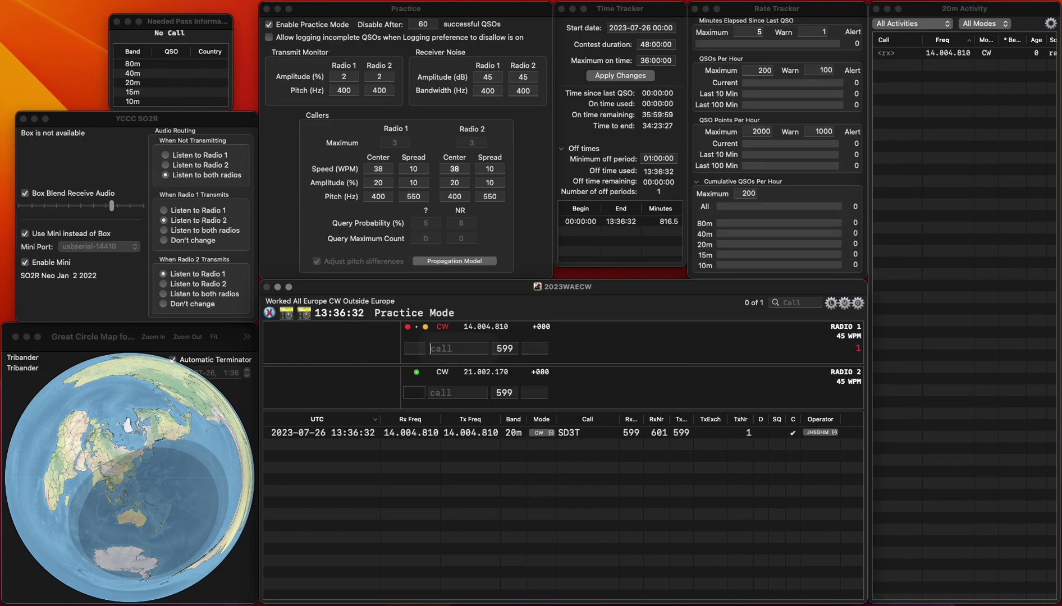
text(OE5P)
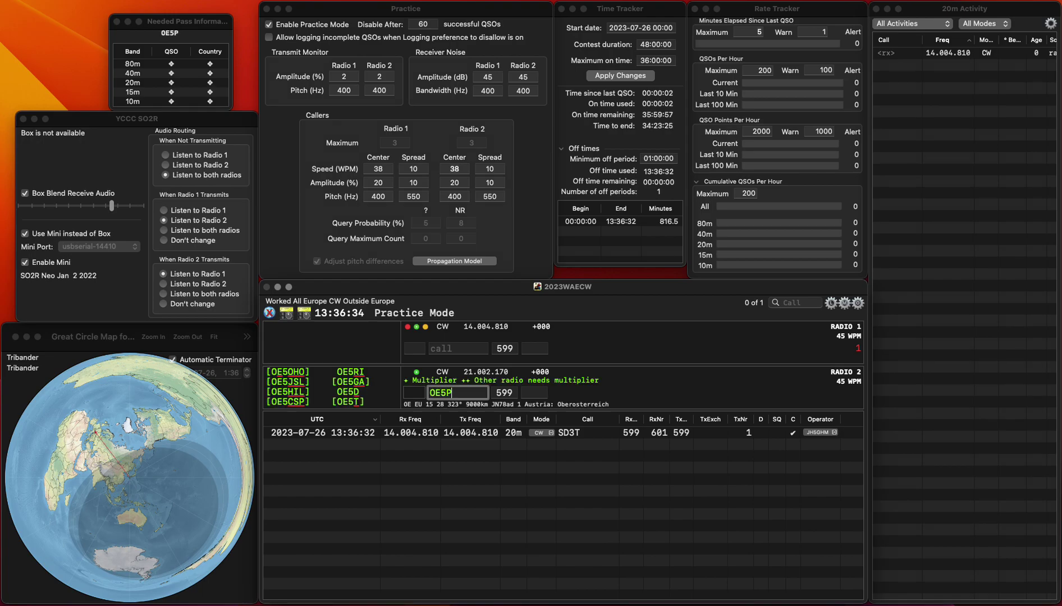
key(Return)
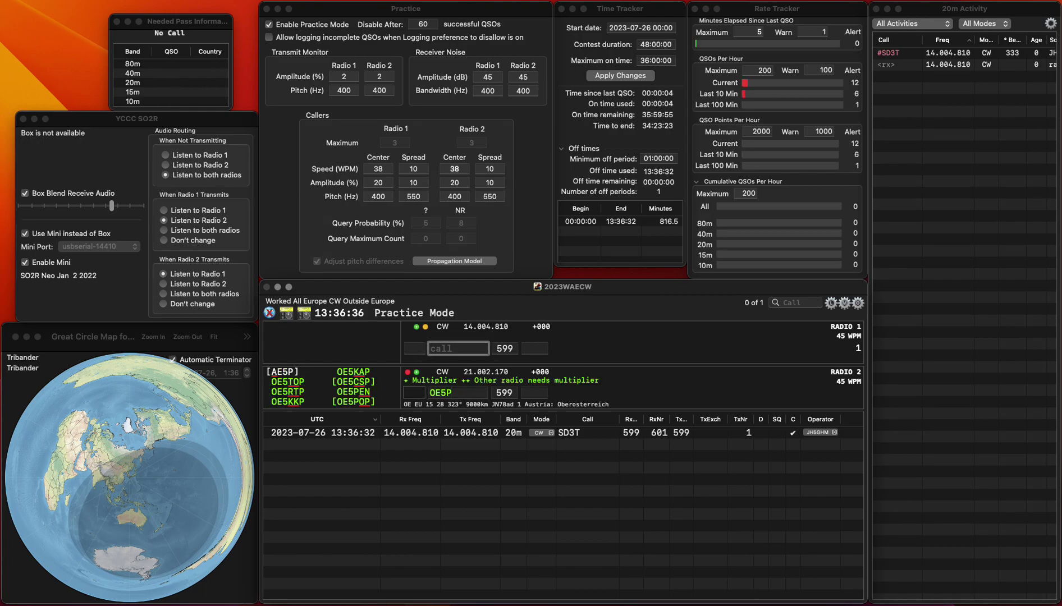
key(Down)
key(BackSpace)
text(LG)
key(BackSpace)
text(BL)
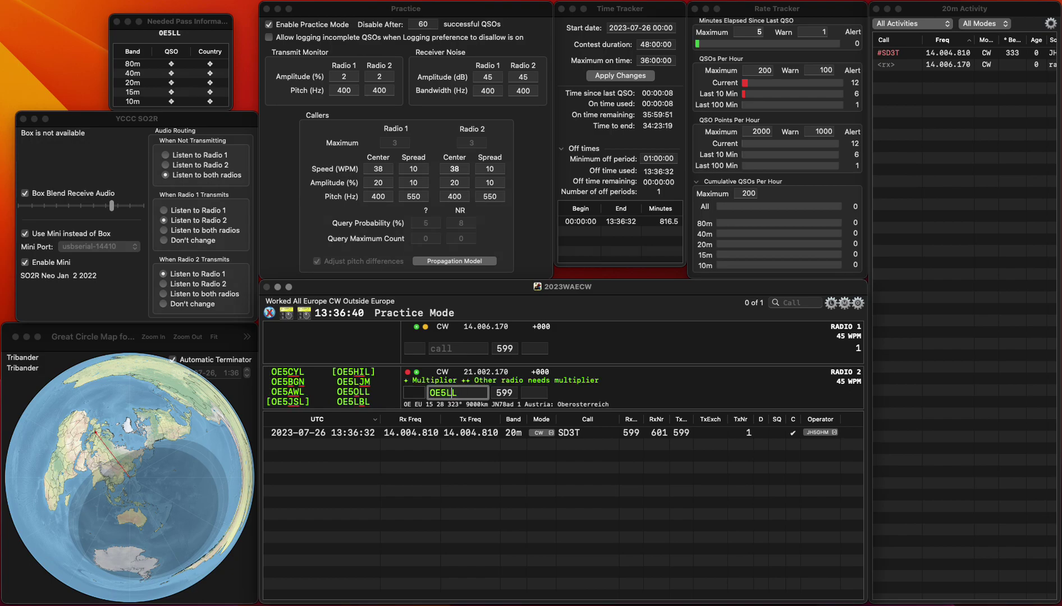
key(Return)
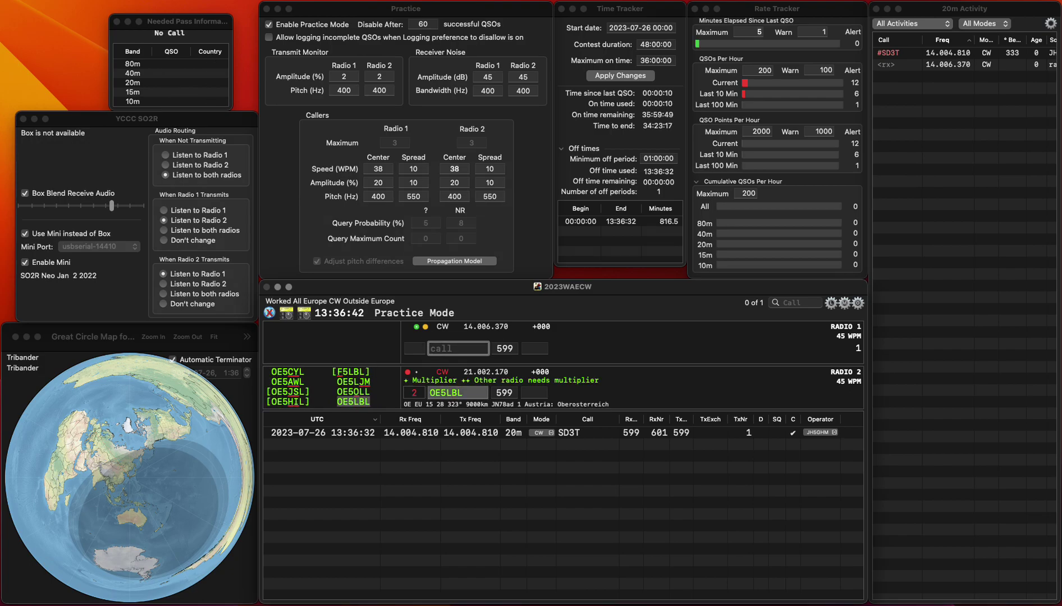
key(Down)
key(space)
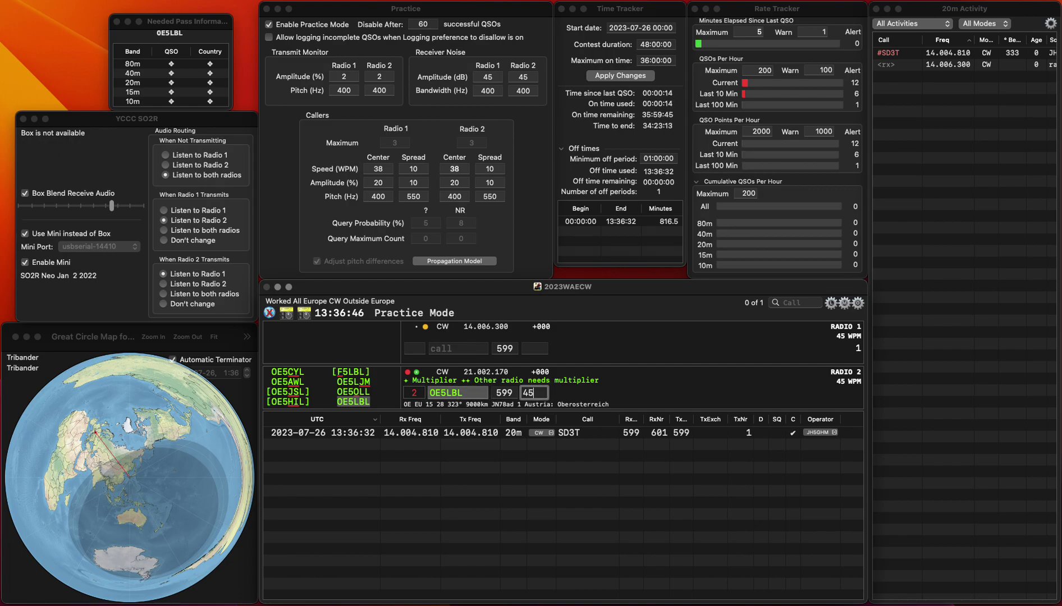
text(2)
key(Return)
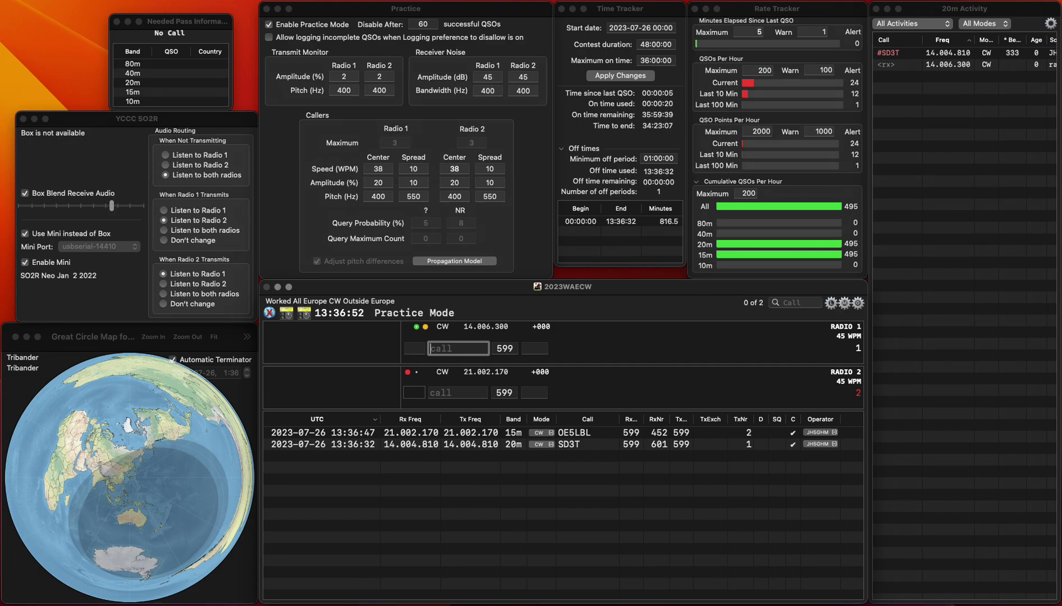
text(GM4OGO)
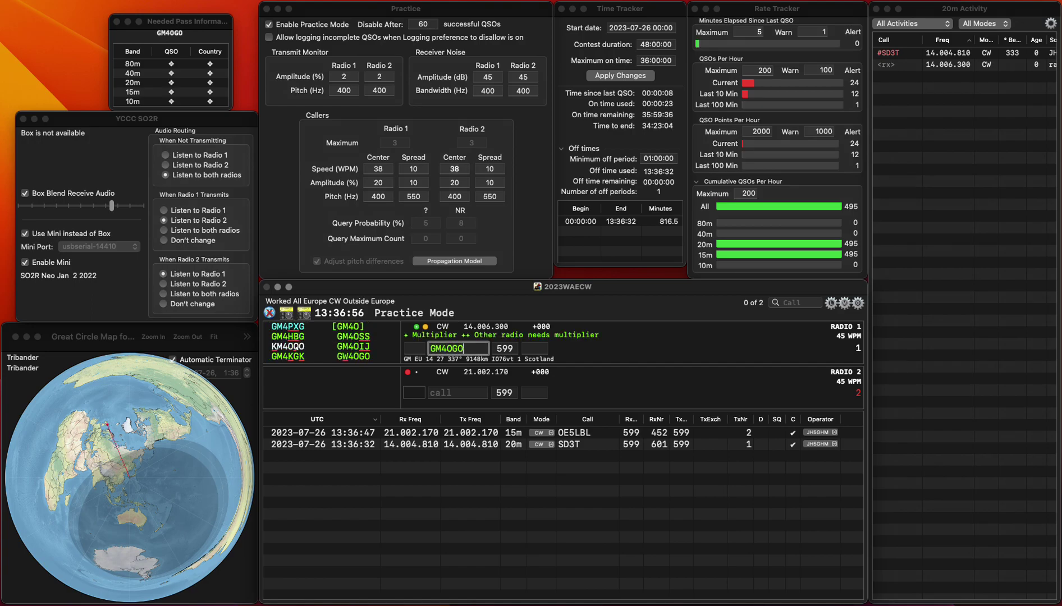
key(Return)
key(BackSpace)
text(W)
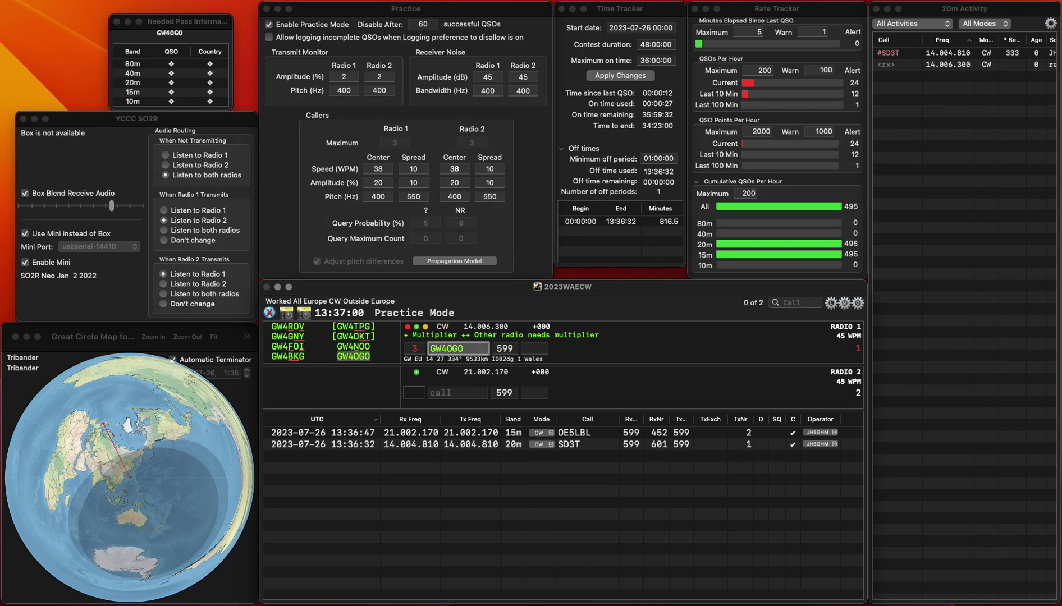
key(space)
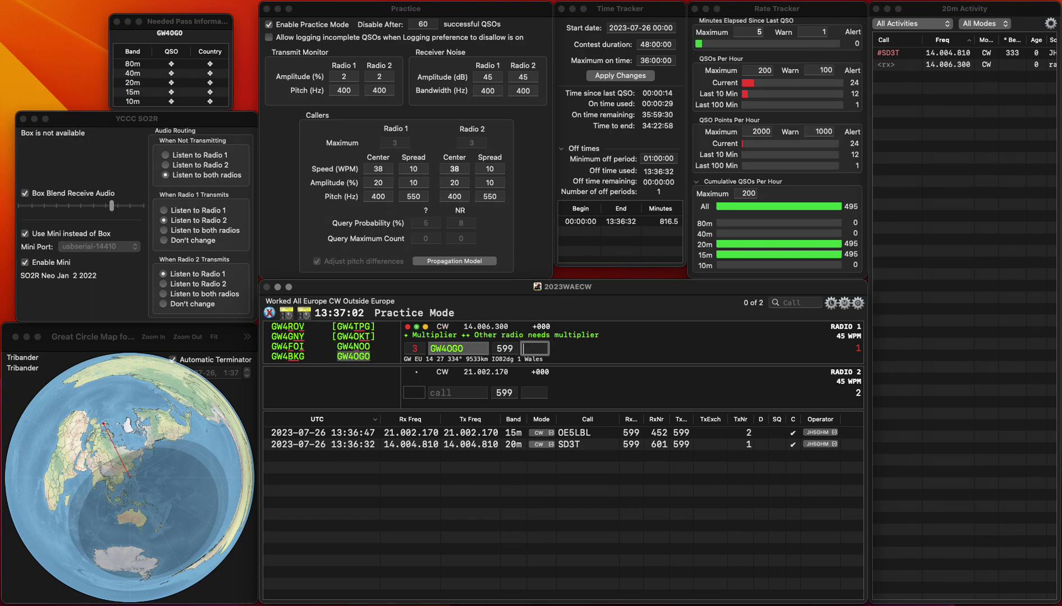
text(187)
key(Return)
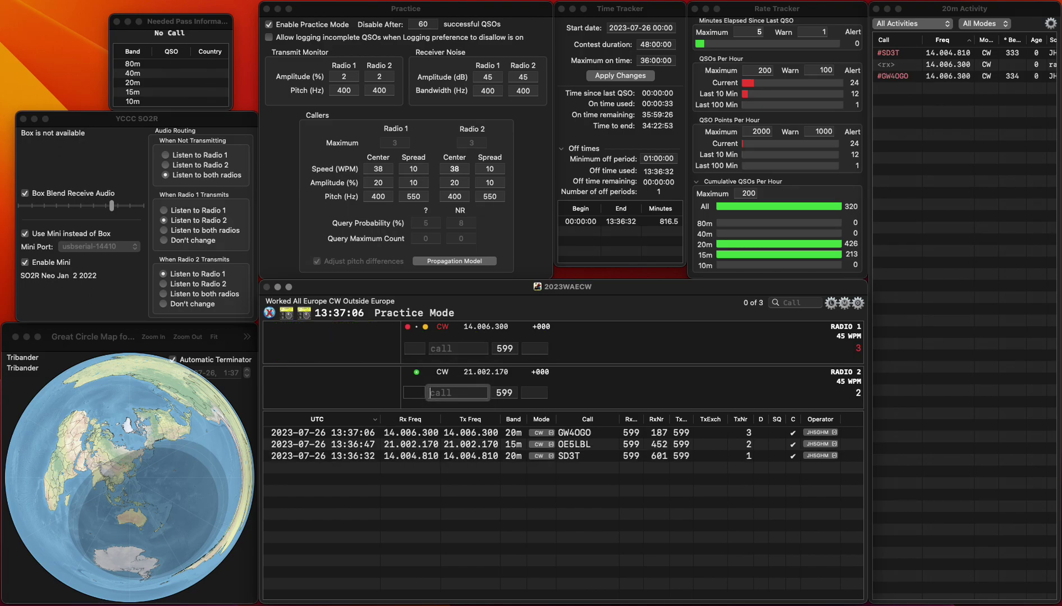
Work the caller on Radio 2, correct its call to OZ6ACE and log it with received number 542.
text(OZ6TAY)
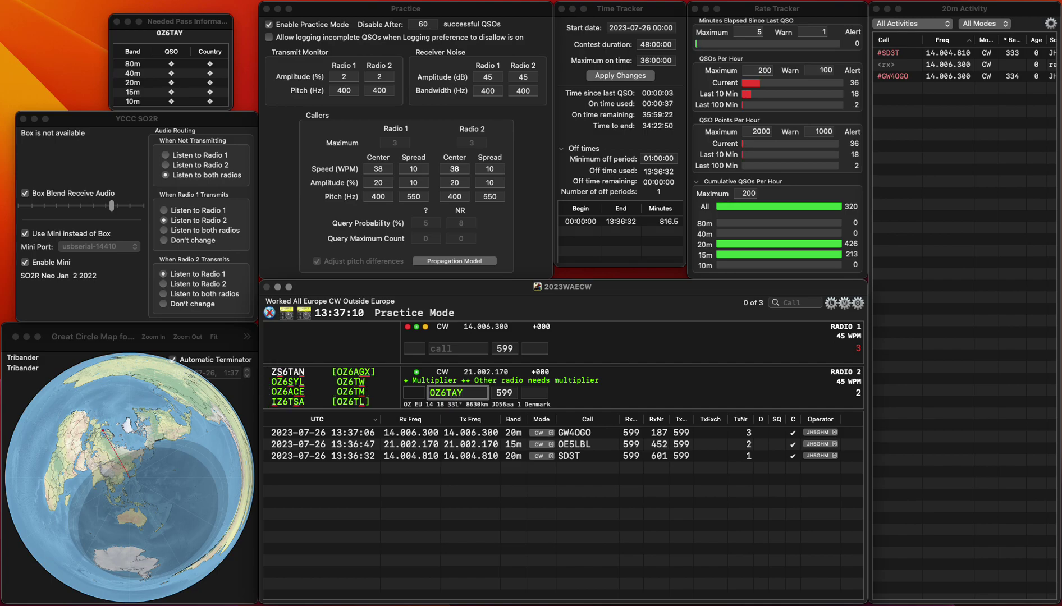
key(BackSpace)
key(BackSpace)
key(BackSpace)
text(CY)
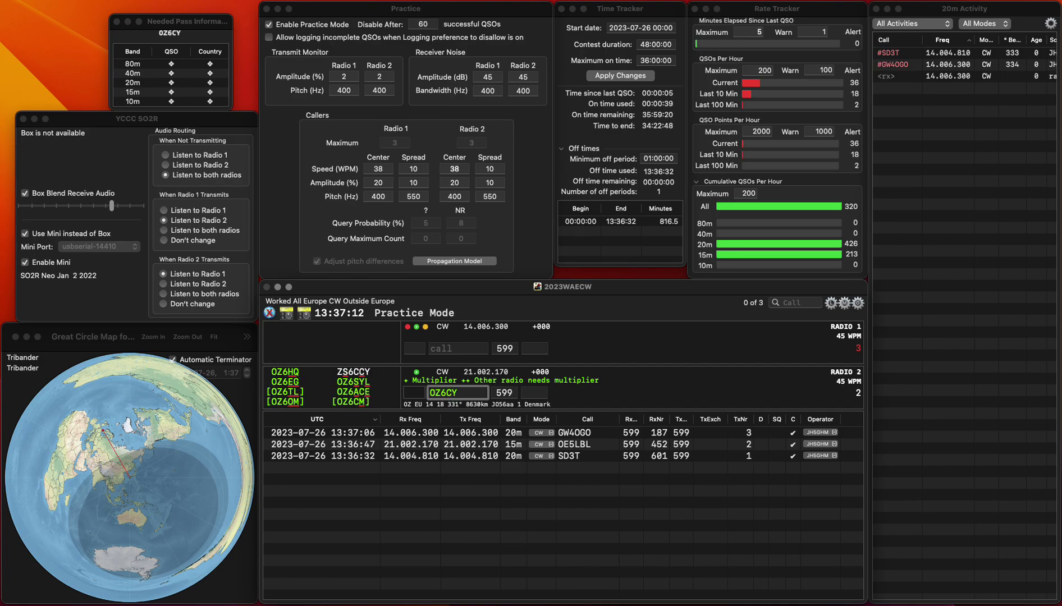
key(BackSpace)
text(E)
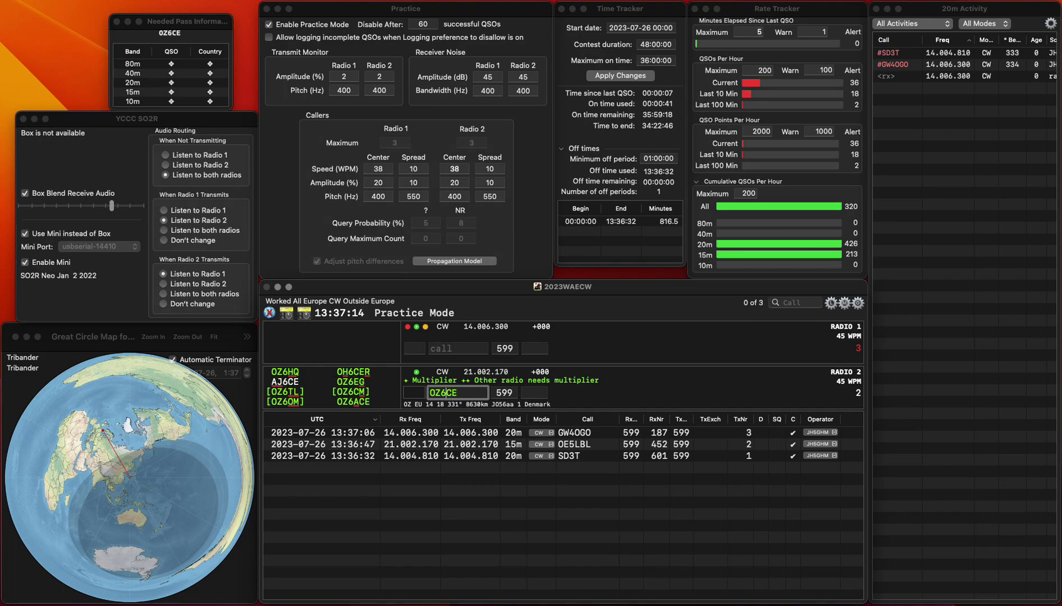
text(A)
key(Return)
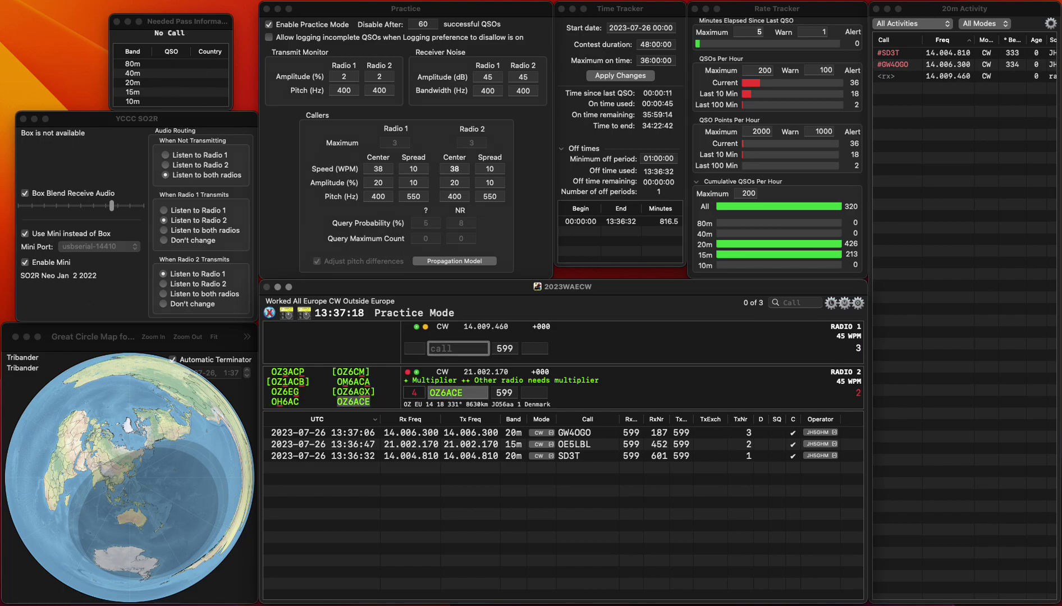
text(542)
key(Return)
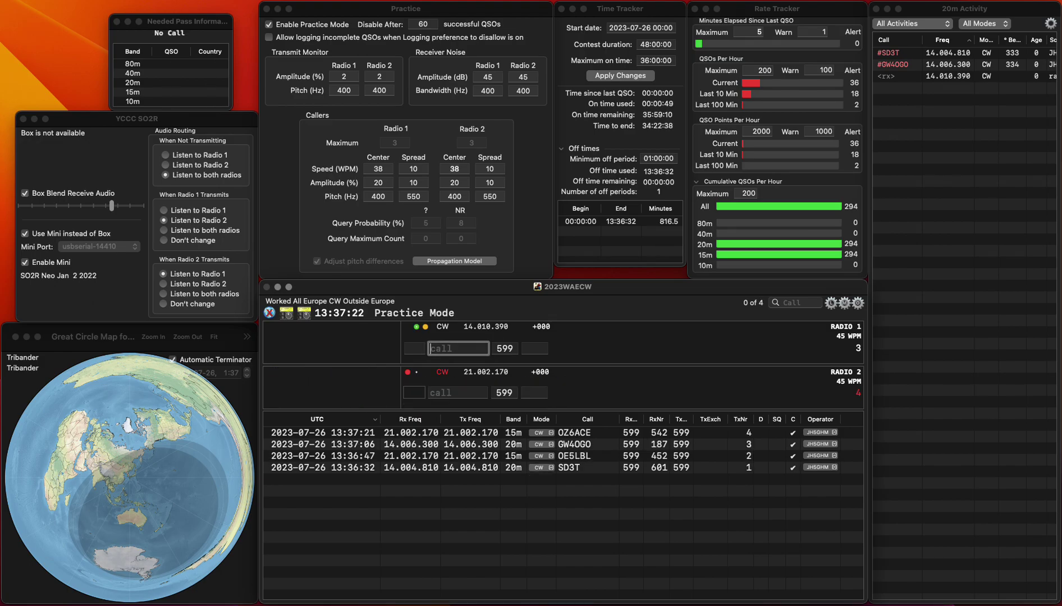
Enter the call DH1DCN on Radio 2 and send it the exchange.
click(458, 393)
text(DH1DCN)
key(Return)
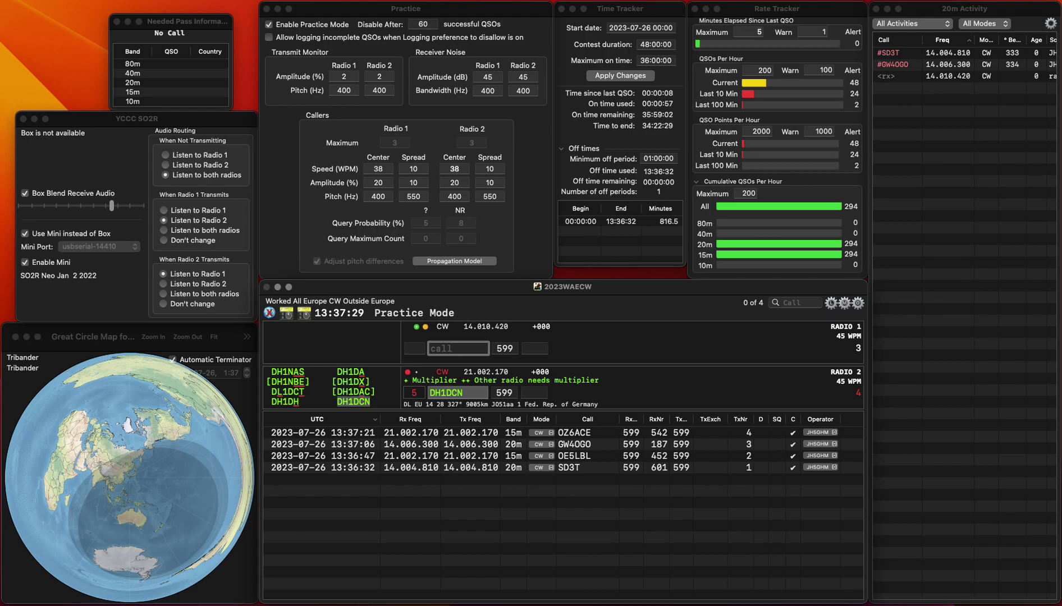
Work the caller on Radio 1, correct its call to UT4FM and log it with received number 692.
text(UT5FM)
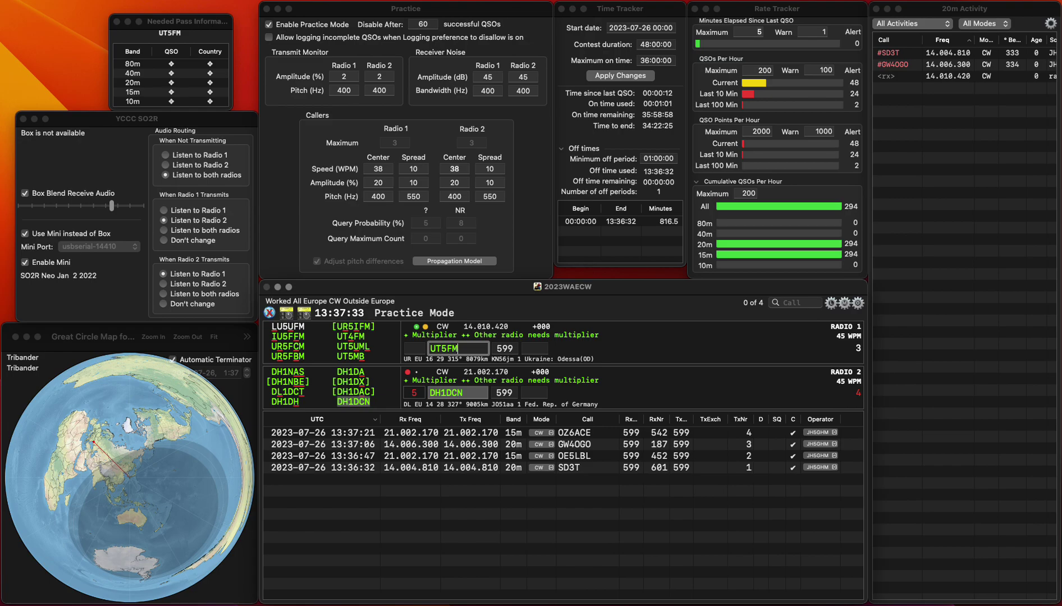
key(Return)
key(Left)
key(Left)
key(BackSpace)
text(4)
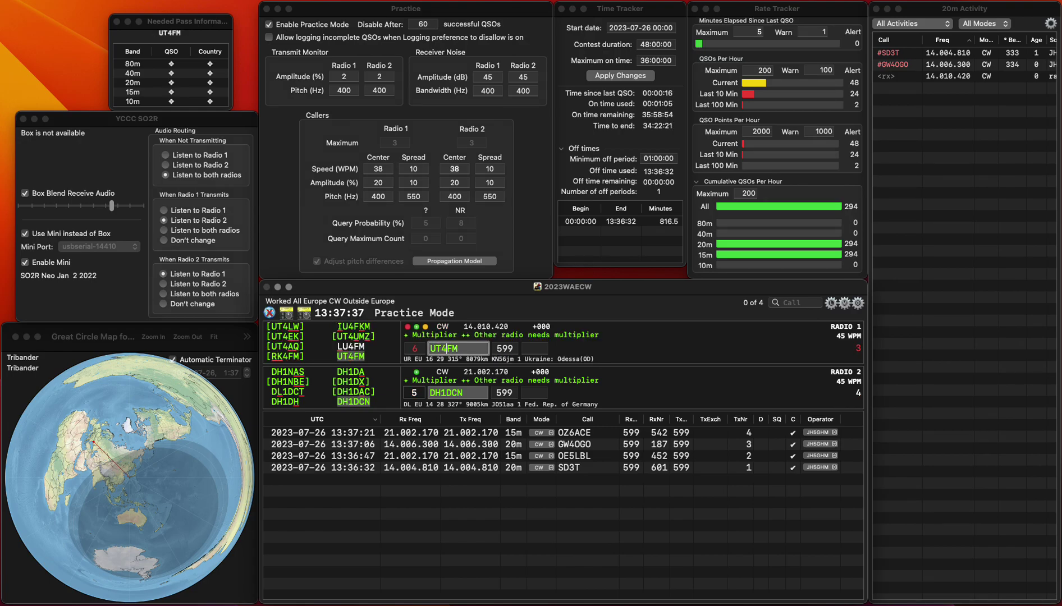
key(Tab)
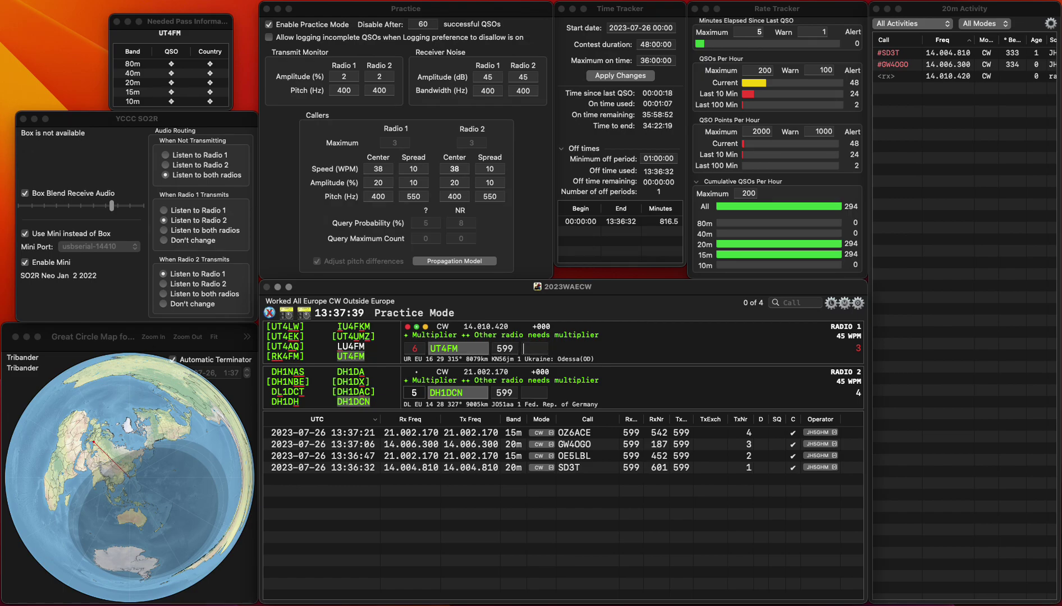
text(692)
key(Return)
key(Tab)
text(724)
key(Return)
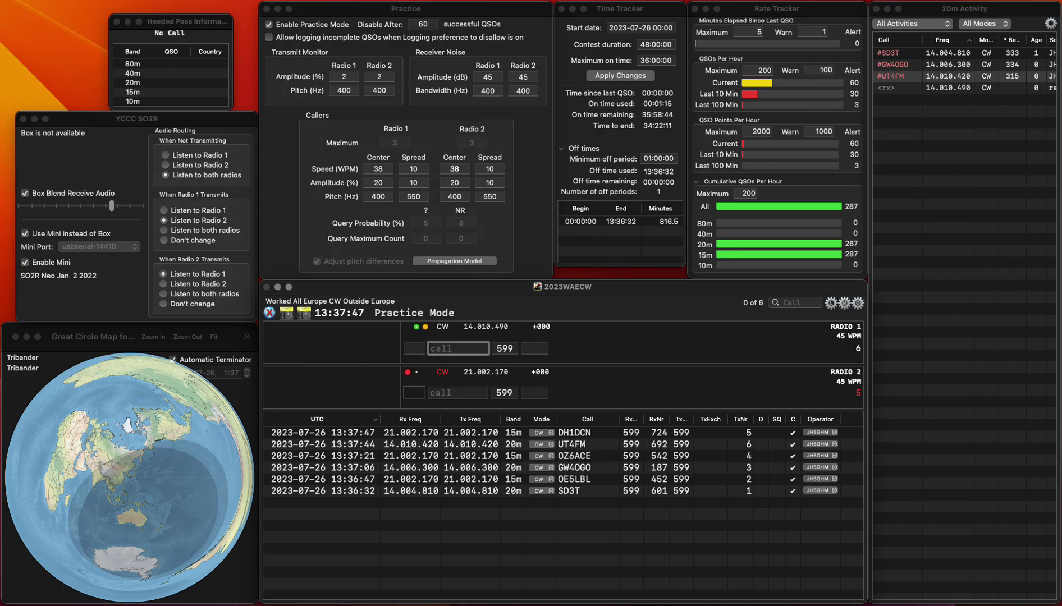
key(grave)
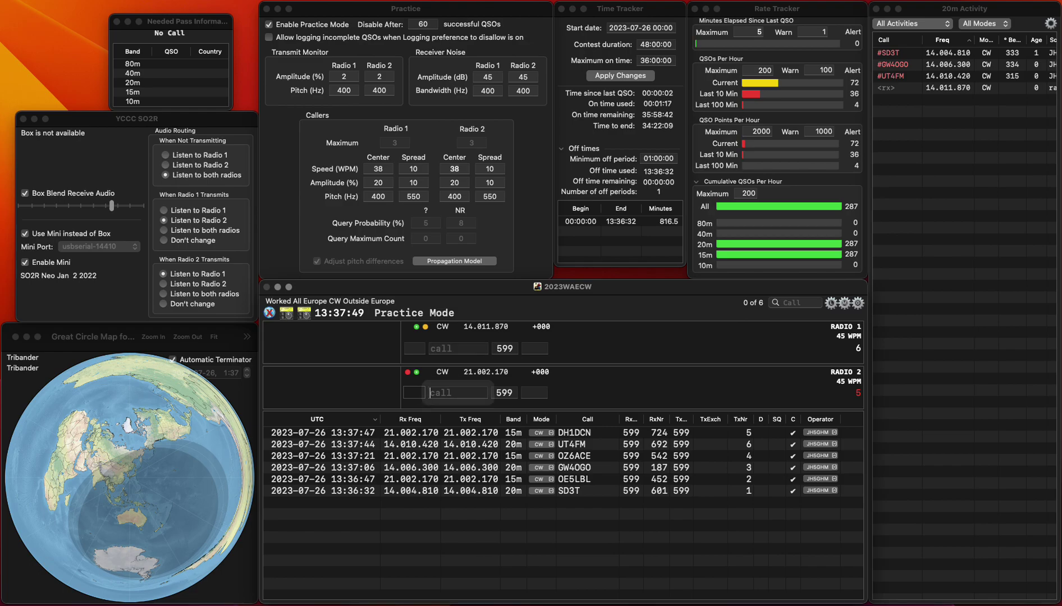
text(IAR)
key(BackSpace)
text(AR)
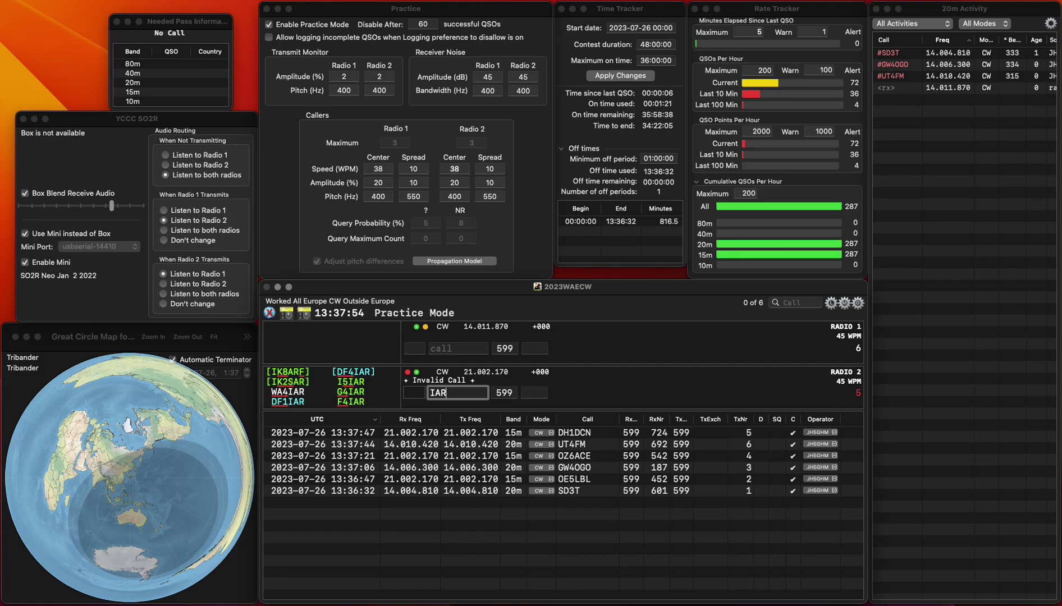
key(grave)
key(grave)
text(F4)
key(Return)
Enter the call DJ5AM on Radio 1 and send it the exchange.
text(DJ)
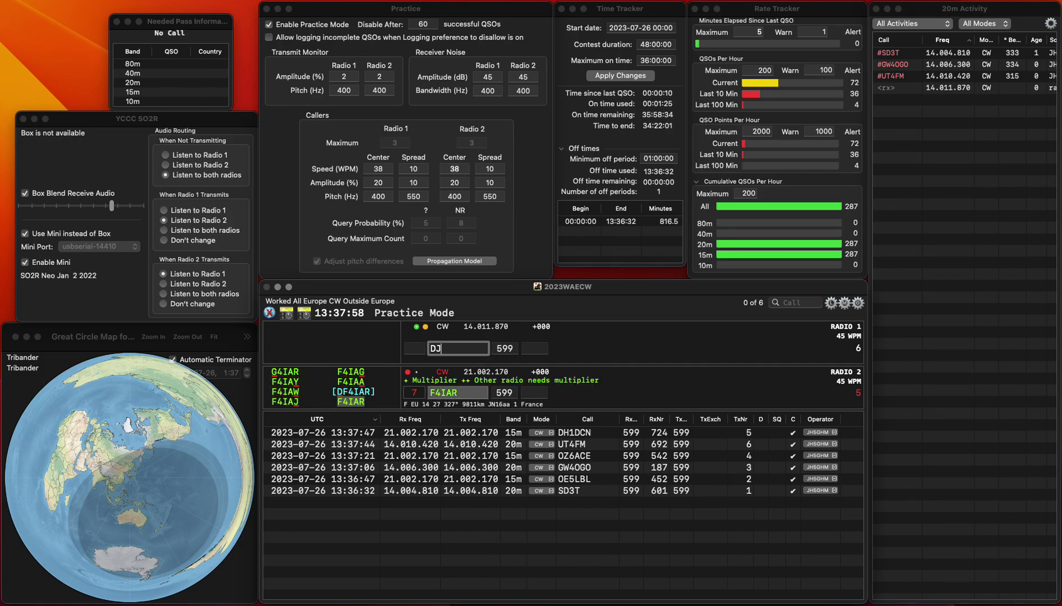
text(5AM)
key(Return)
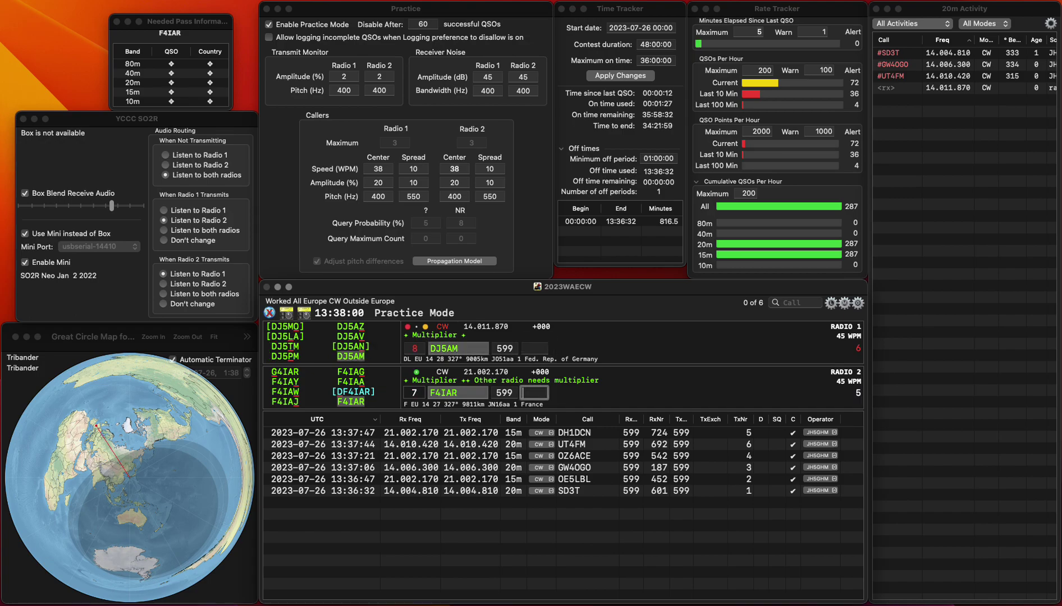
text(549)
key(Return)
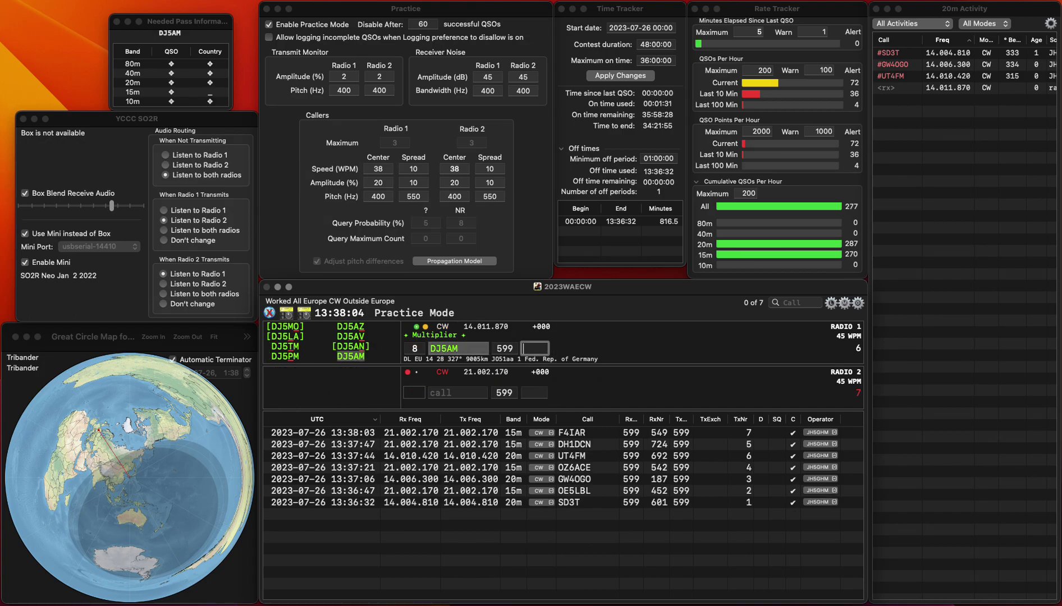
text(393)
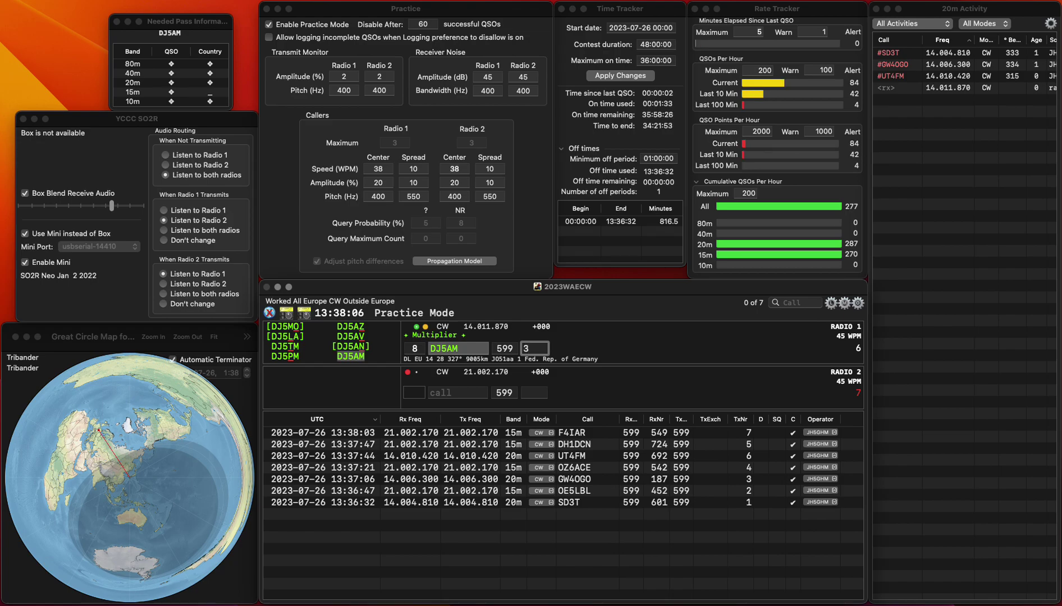
key(Return)
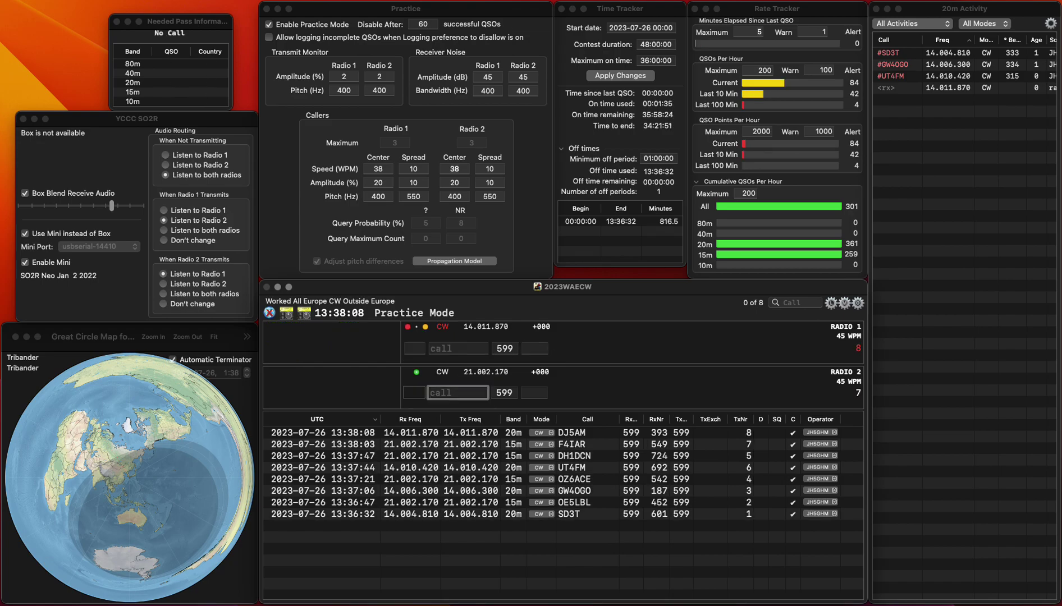
text(IM)
key(Up)
key(grave)
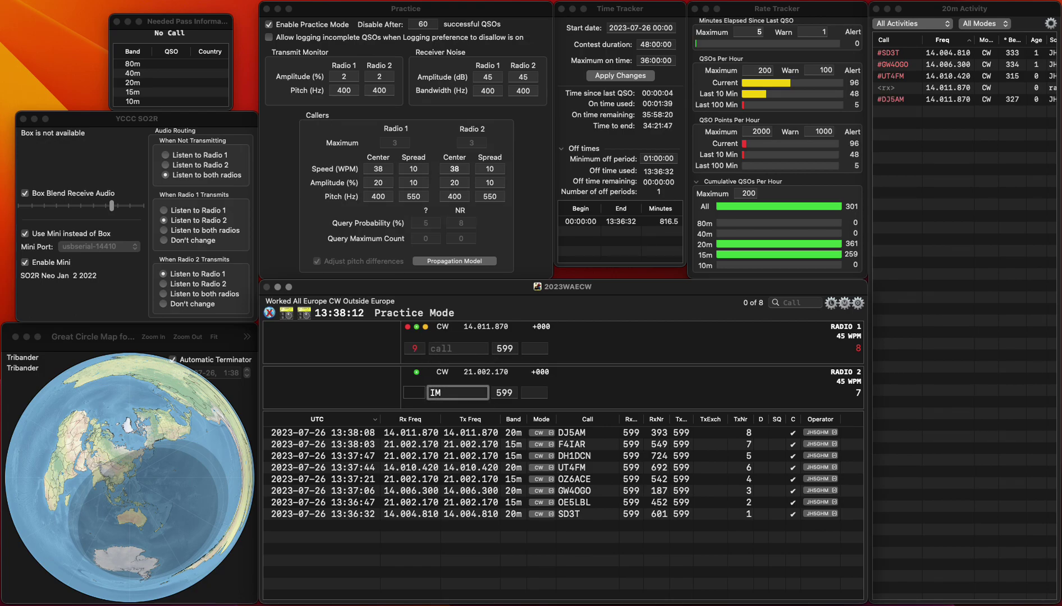
key(BackSpace)
text(S)
key(BackSpace)
text(I4M)
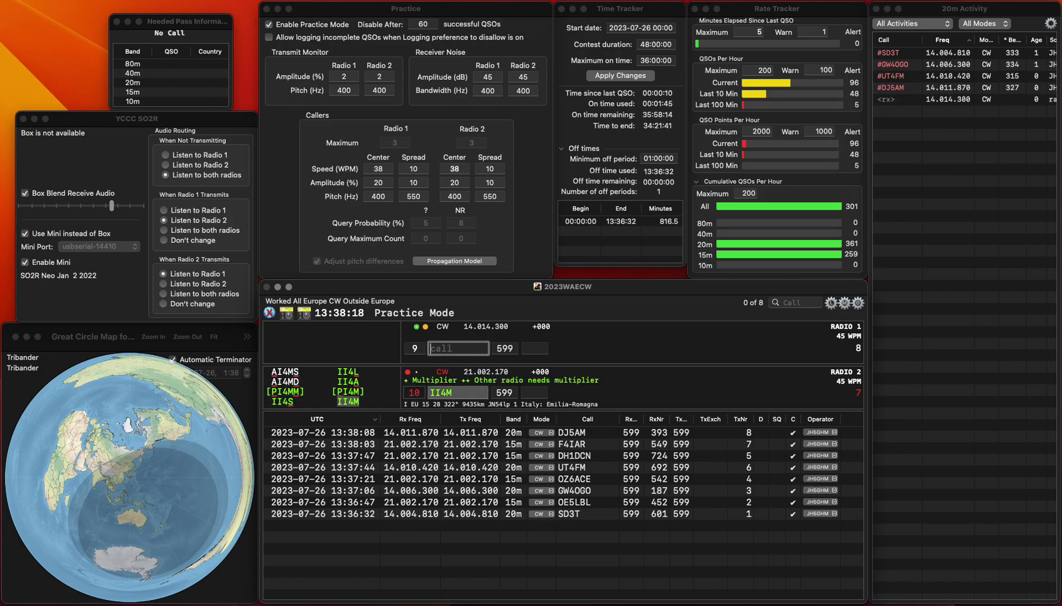
key(backslash)
key(space)
text(123)
key(backslash)
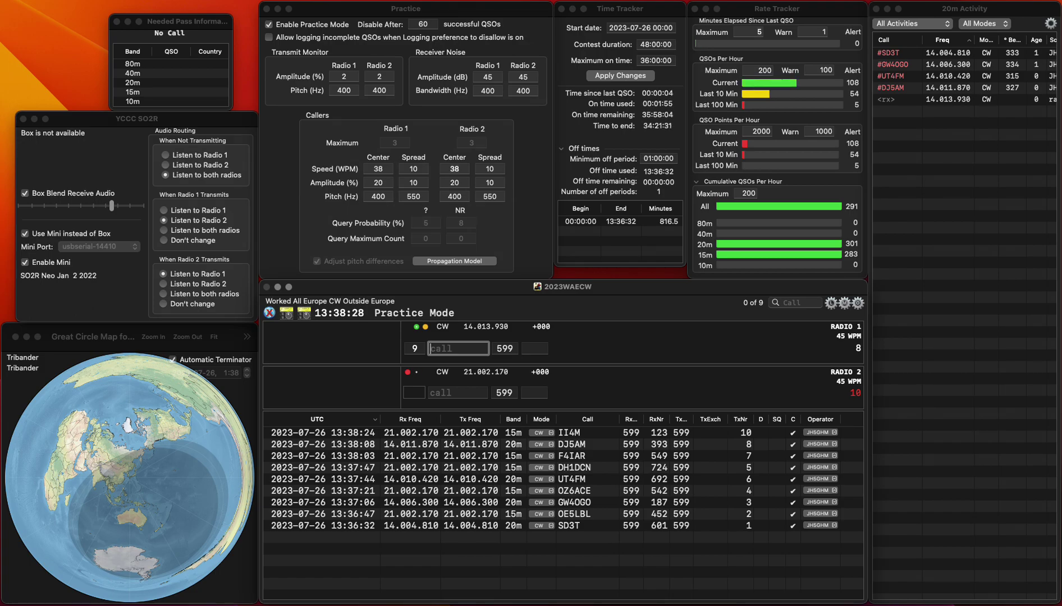
text(M6AIF)
key(Return)
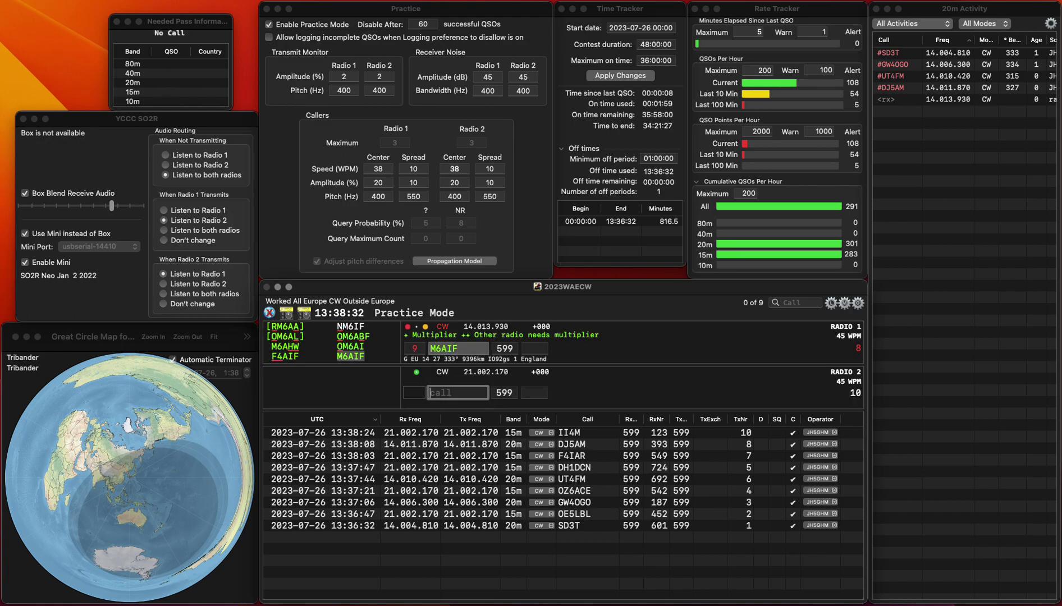
text(F)
text(4CWZ)
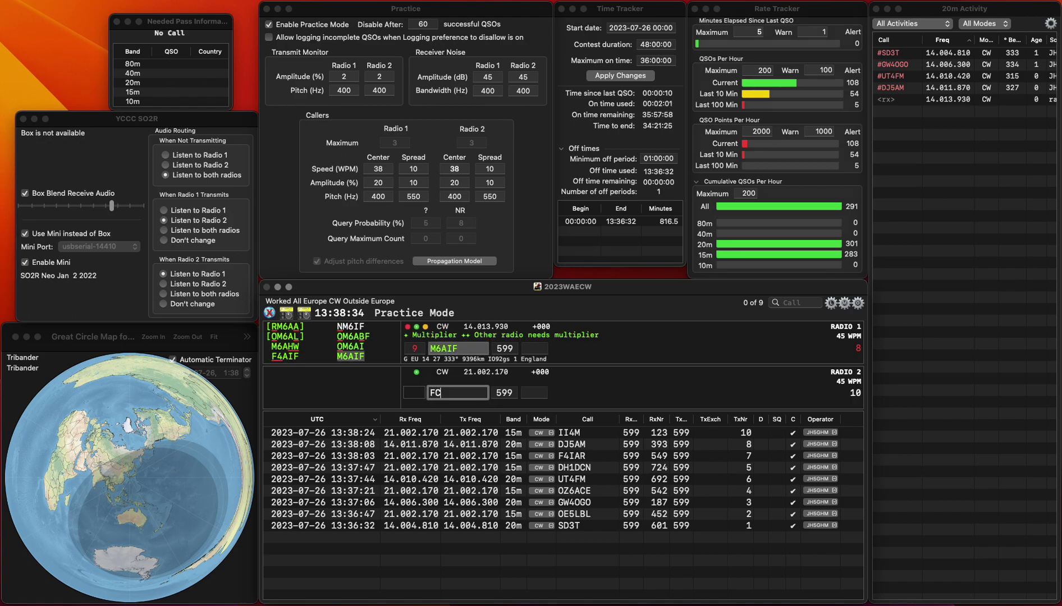
key(Return)
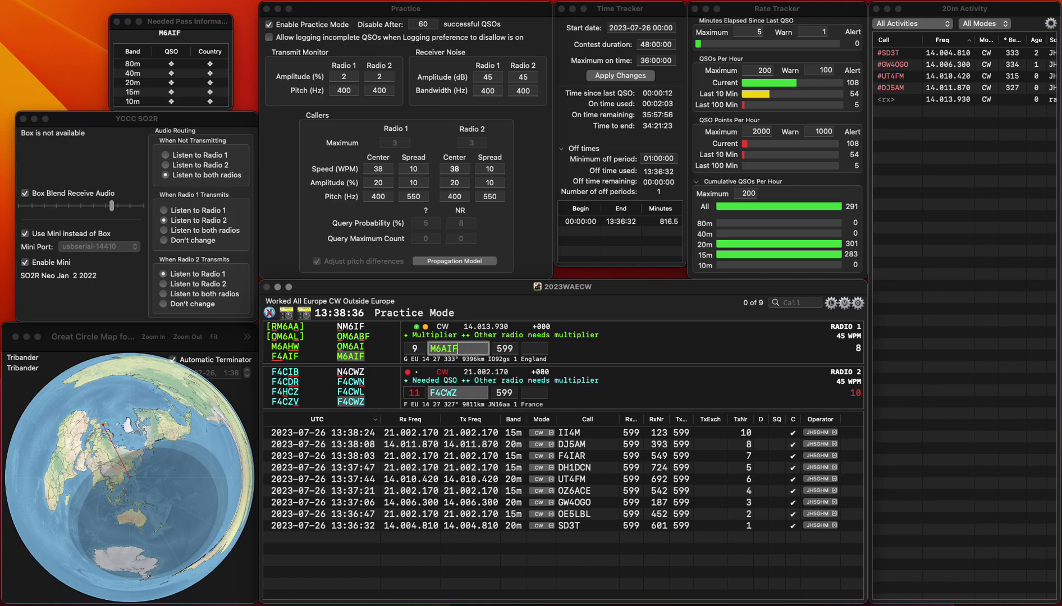
text(268)
key(Return)
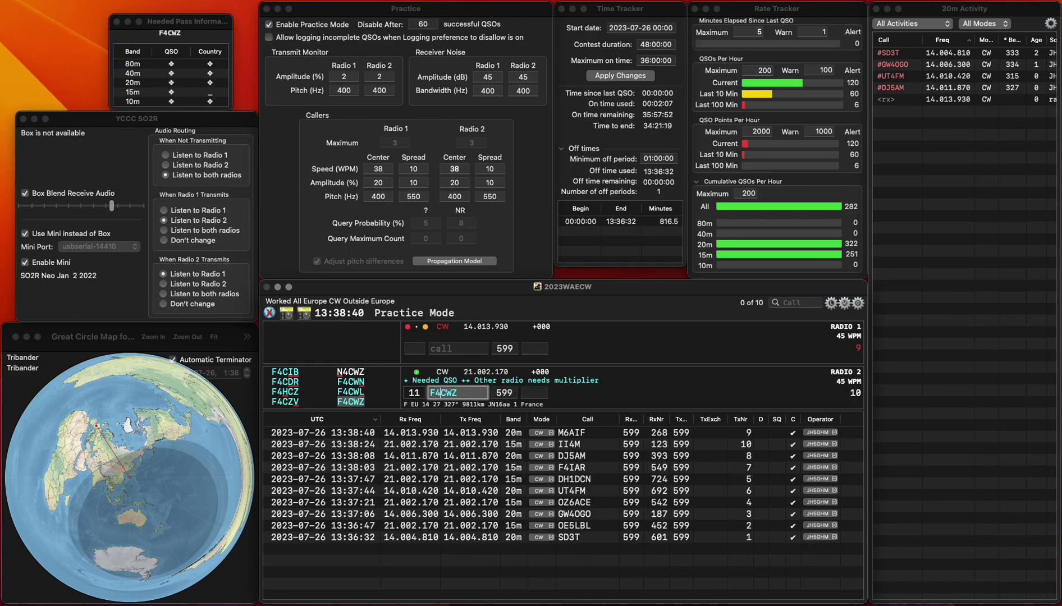
key(F8)
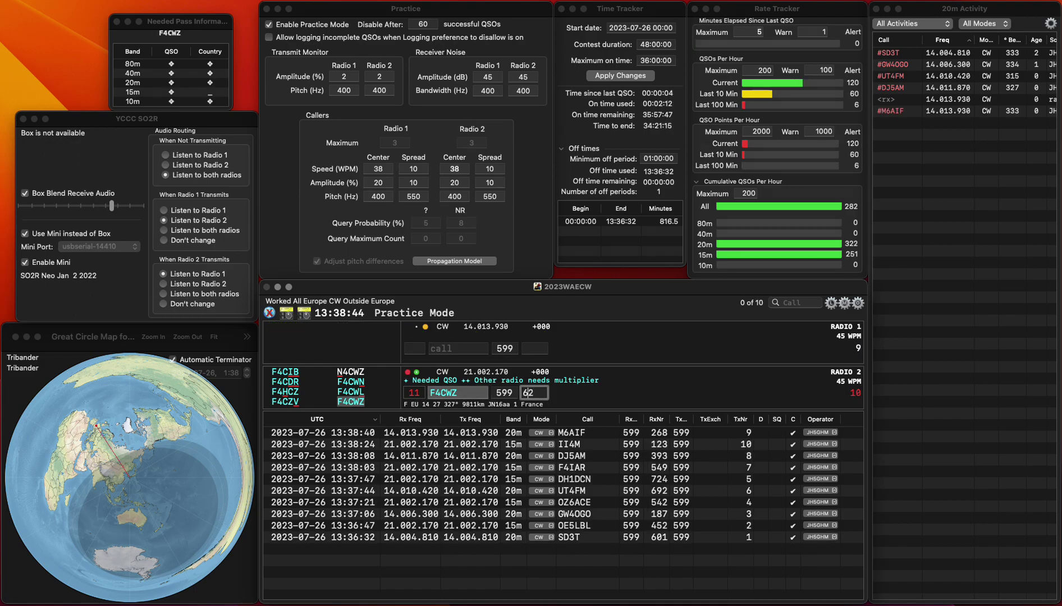
key(Return)
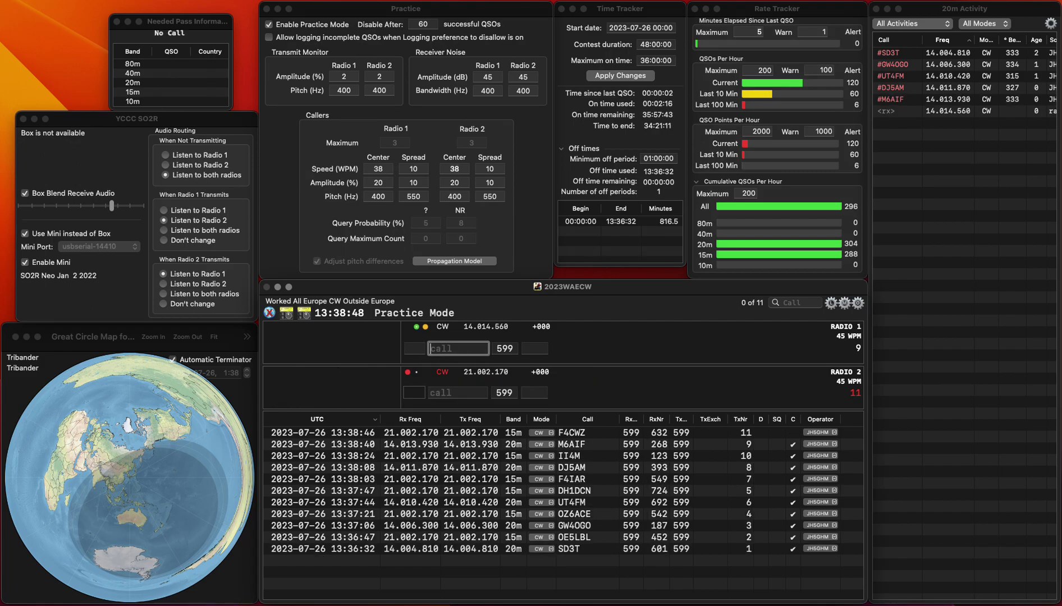
Copy the next caller on Radio 2, correct its call from ON6XX to ON5XX and send it the exchange.
key(Down)
text(ON)
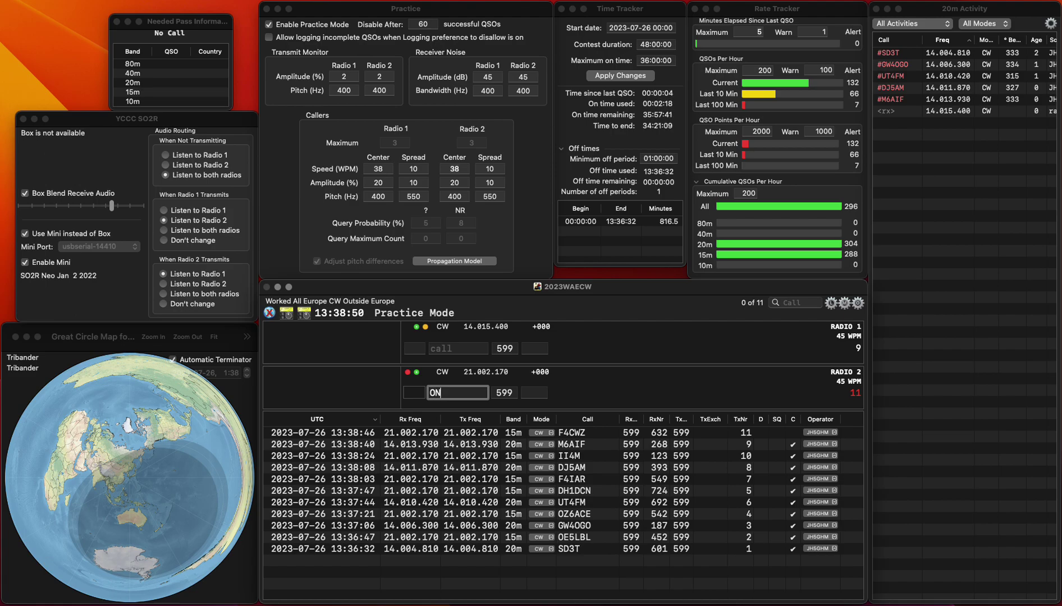
text(XX)
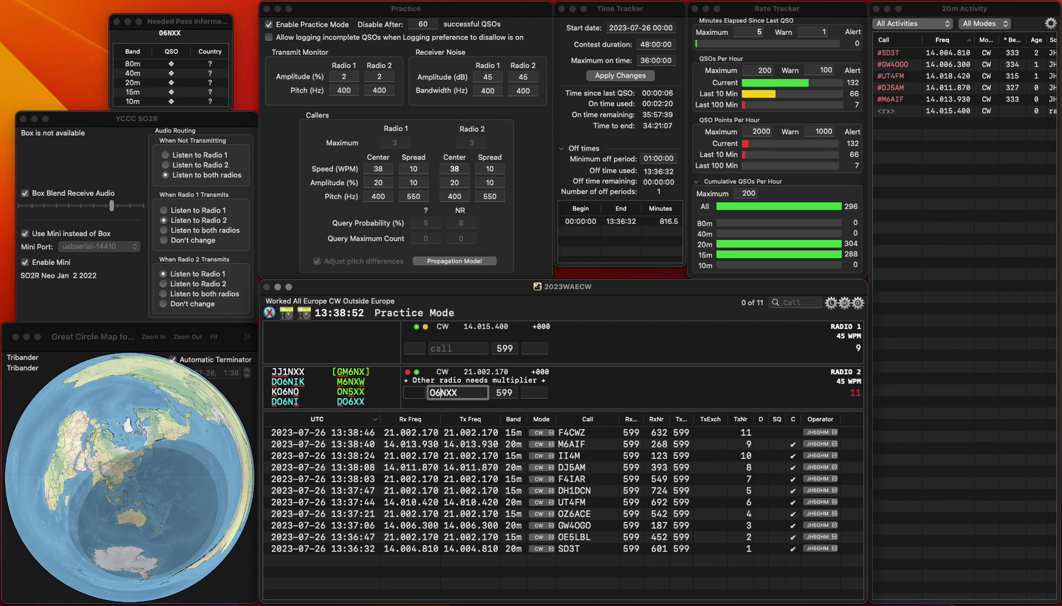
text(6)
key(Return)
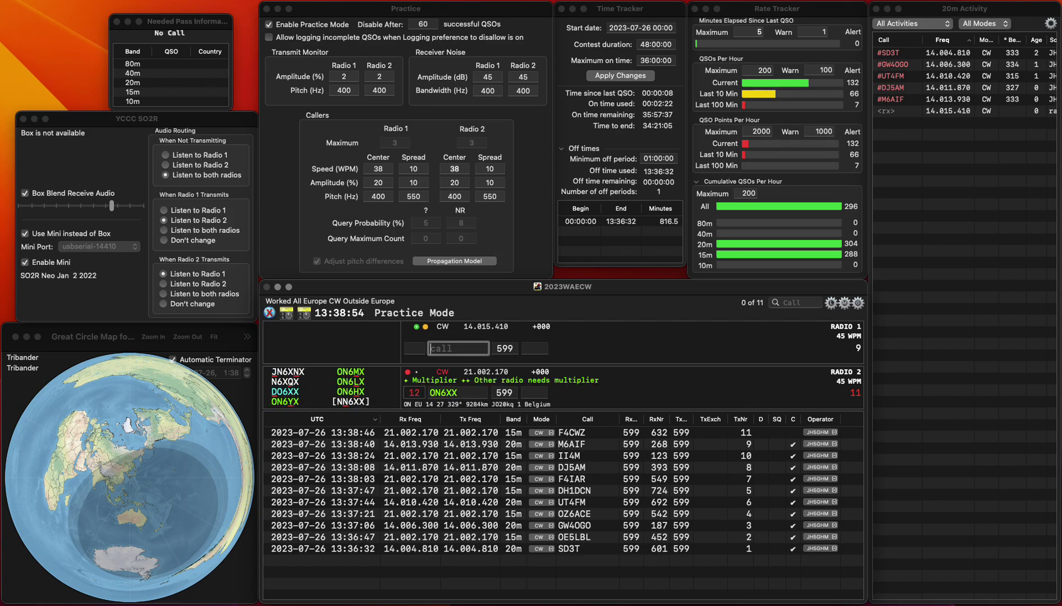
key(Down)
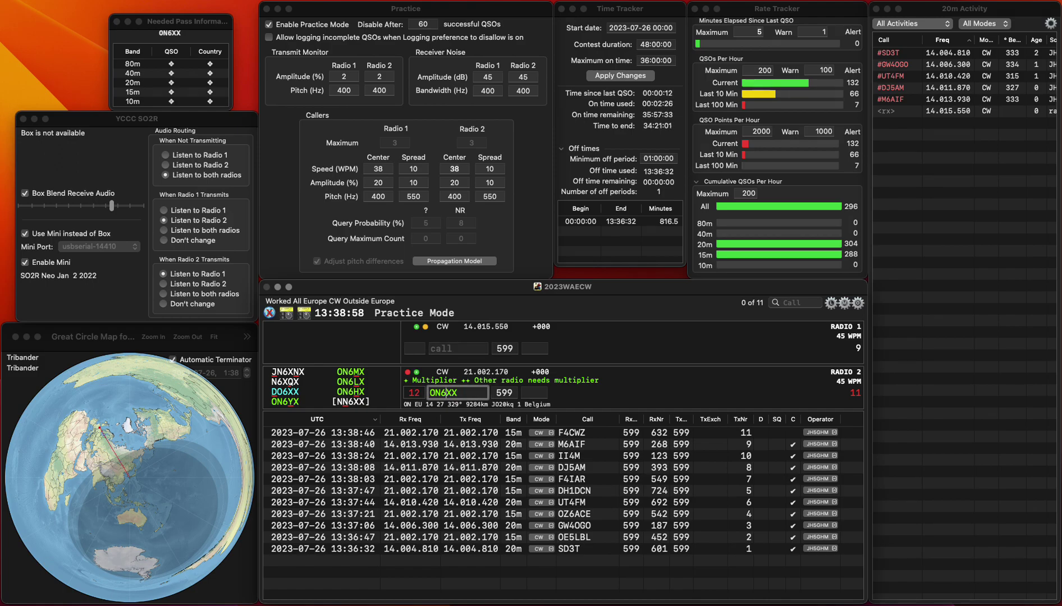
key(BackSpace)
text(5)
key(Return)
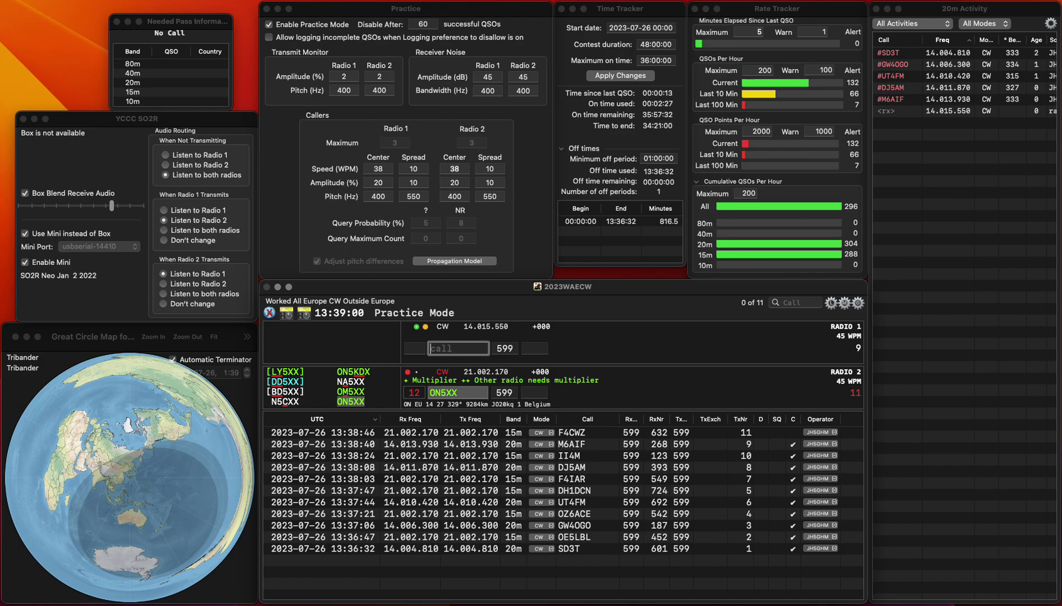
text(SQ9ALF)
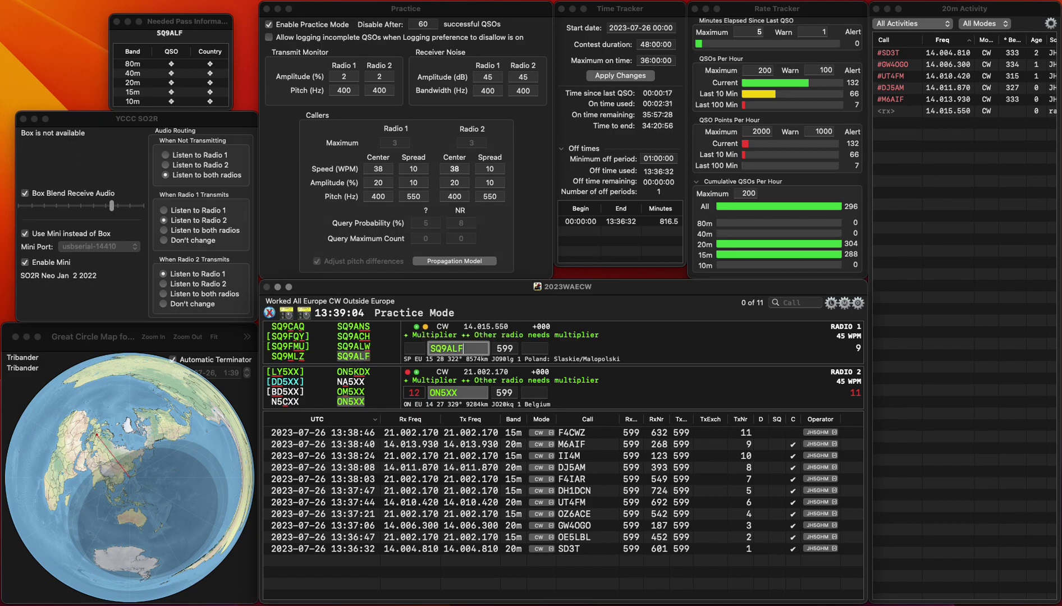
key(Return)
key(Tab)
text(875)
key(Return)
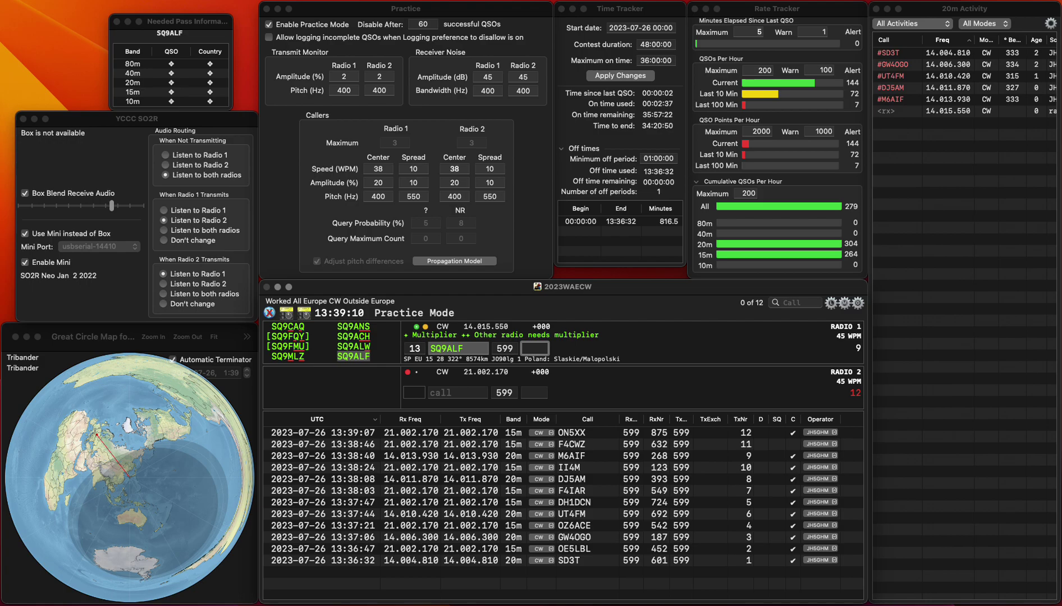
text(996)
key(Return)
Enter the partial call O1RSD on Radio 2 and alternate transmissions between Radio 1 and Radio 2 to query the caller.
text(1RSD)
key(Home)
text(O)
key(grave)
key(F1)
key(grave)
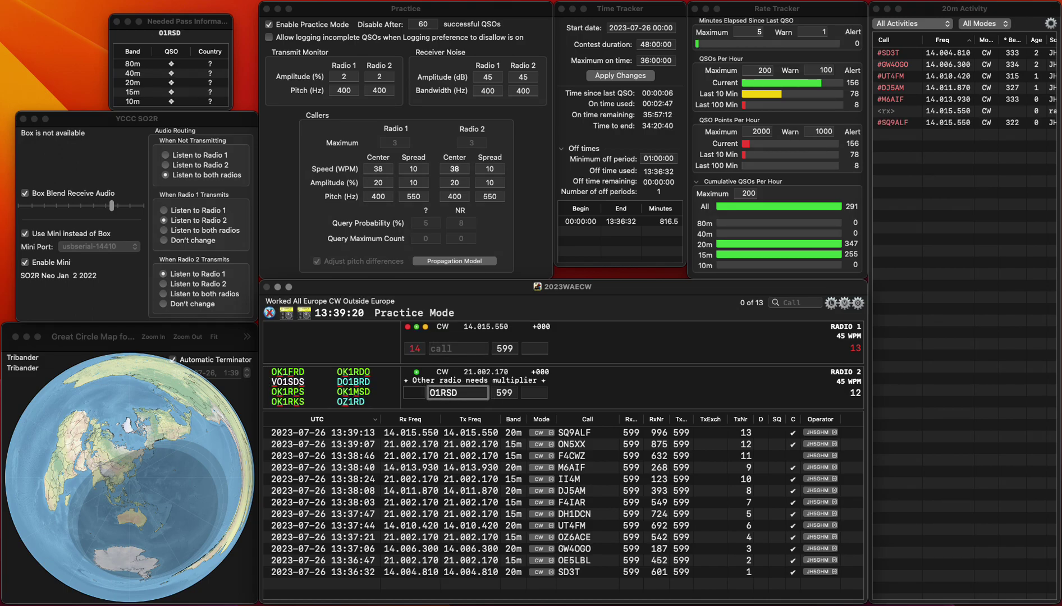
key(grave)
key(F1)
key(grave)
key(F5)
key(grave)
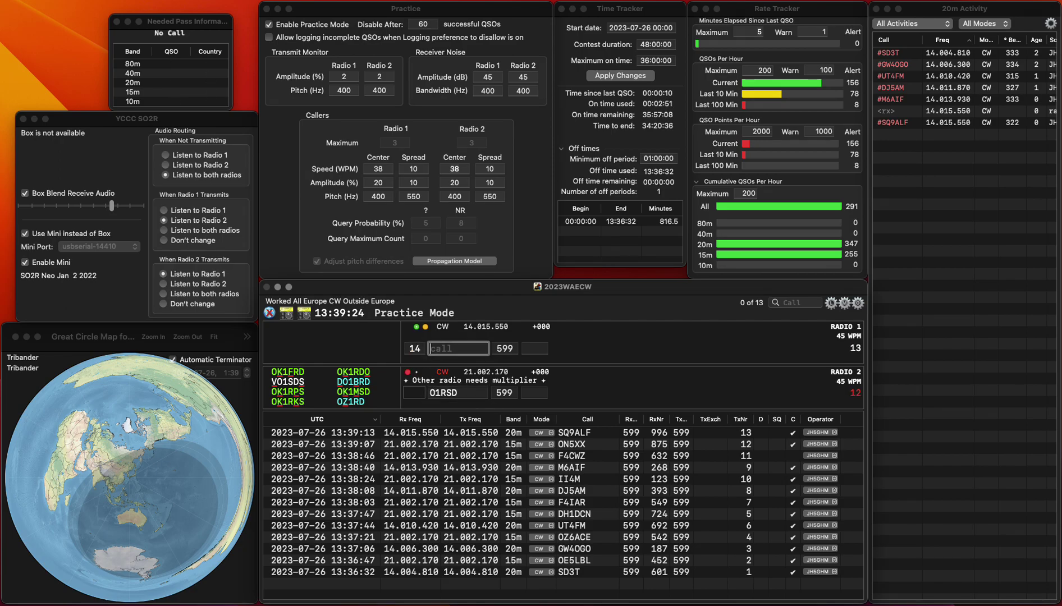
text(E)
key(Right)
key(Right)
key(BackSpace)
text(H)
key(Delete)
key(Delete)
text(HB)
key(Return)
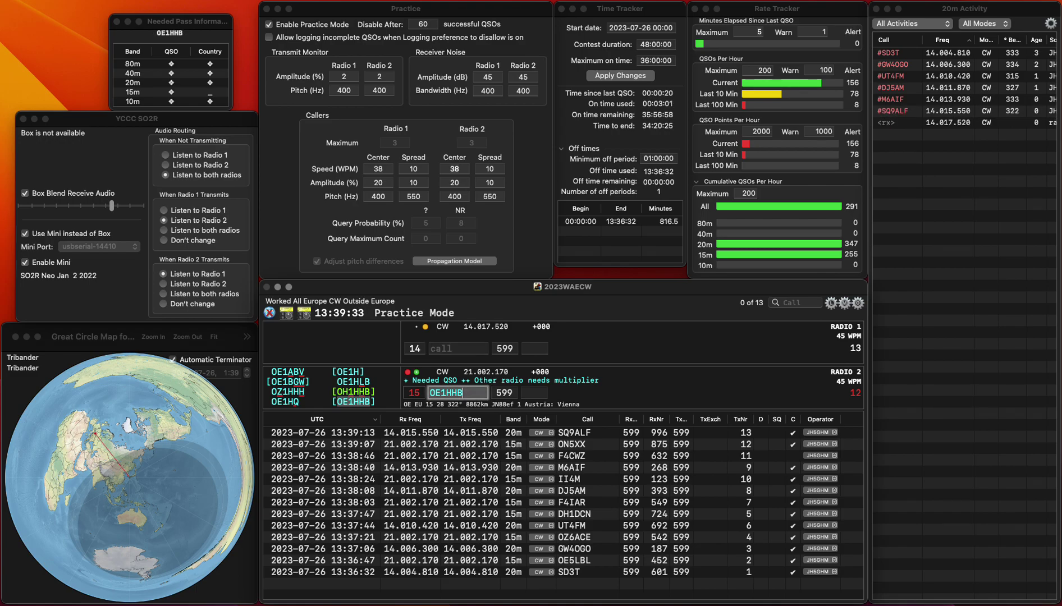
text(207)
key(Return)
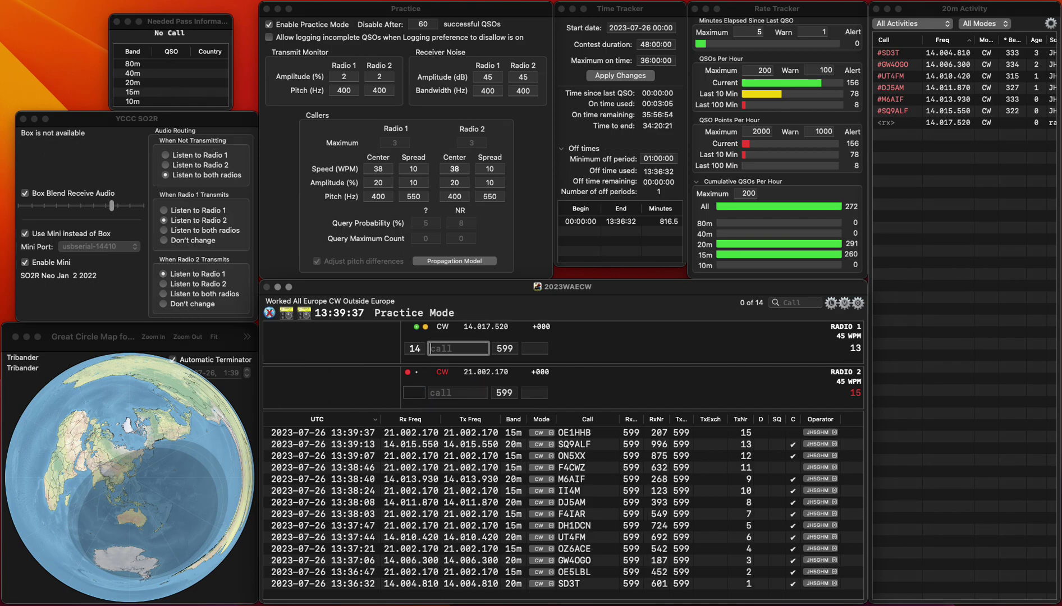
text(F5VJC)
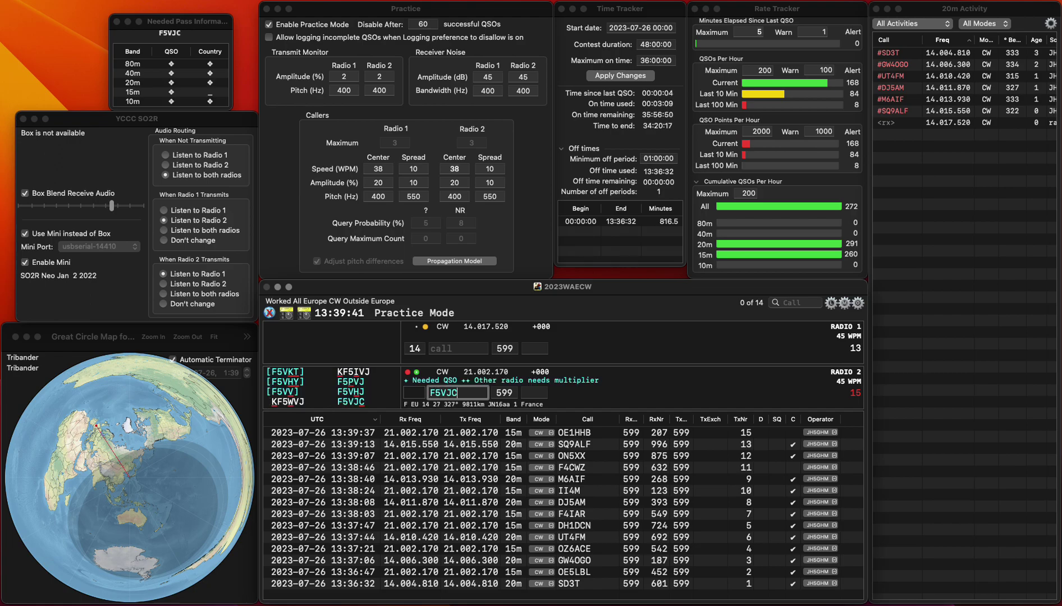
key(Return)
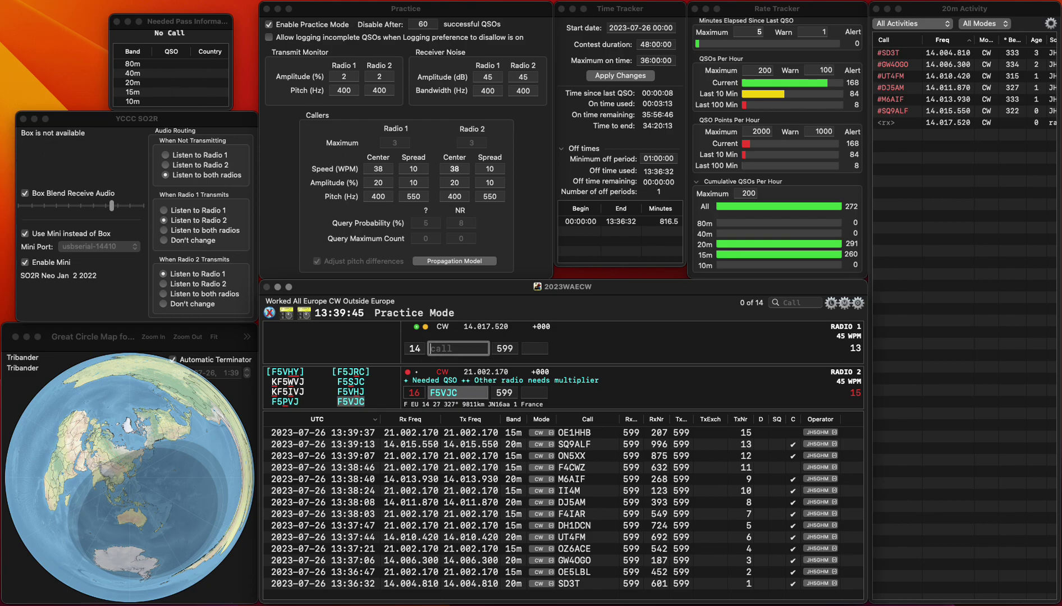
text(SQ3NMT)
key(Return)
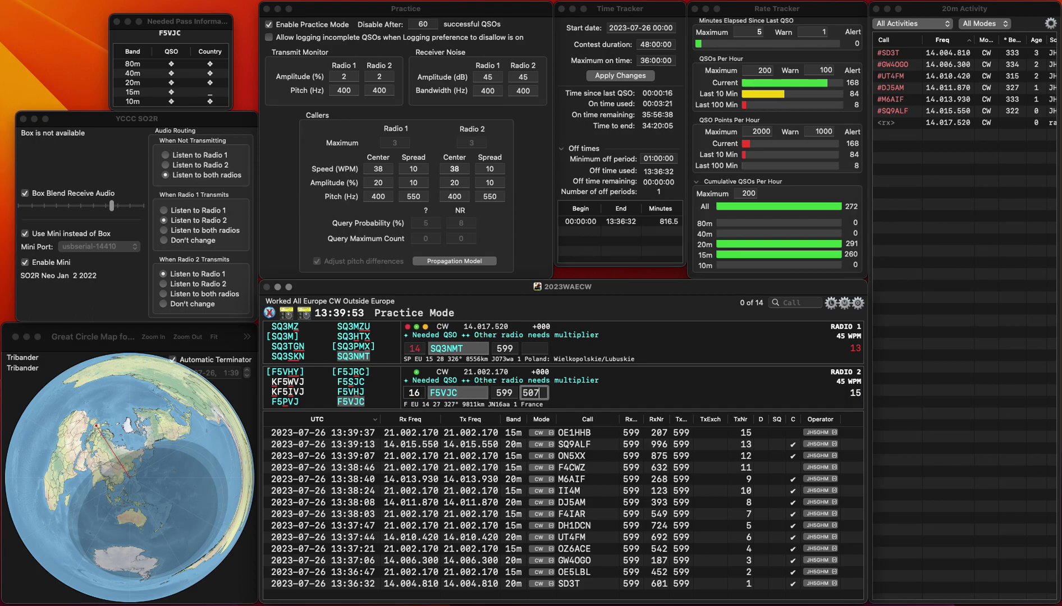
key(Return)
text(318)
key(BackSpace)
text(7)
key(Return)
text(LKW)
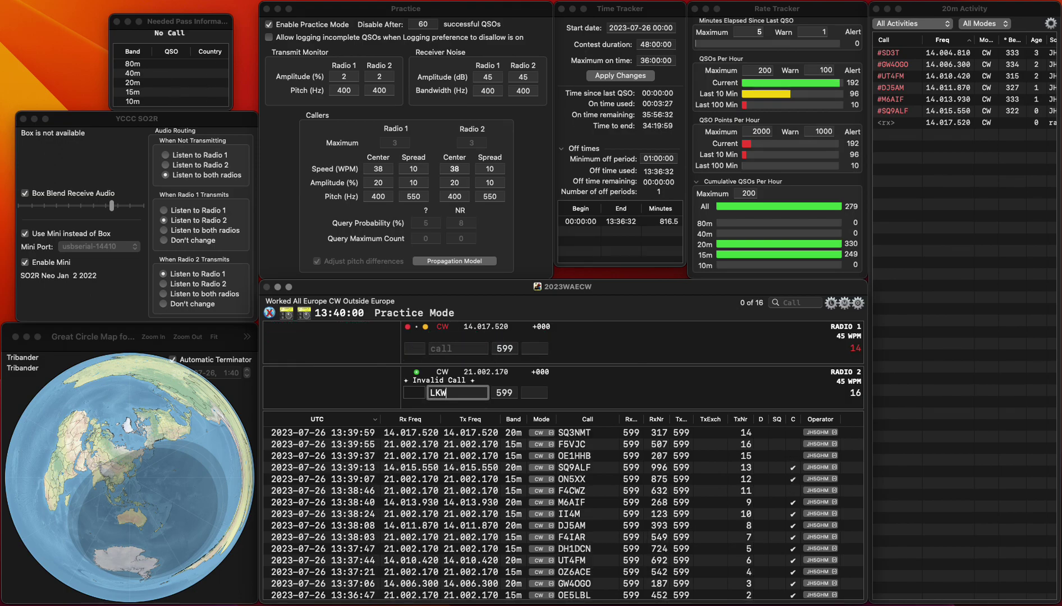
key(Home)
text(M0)
key(Return)
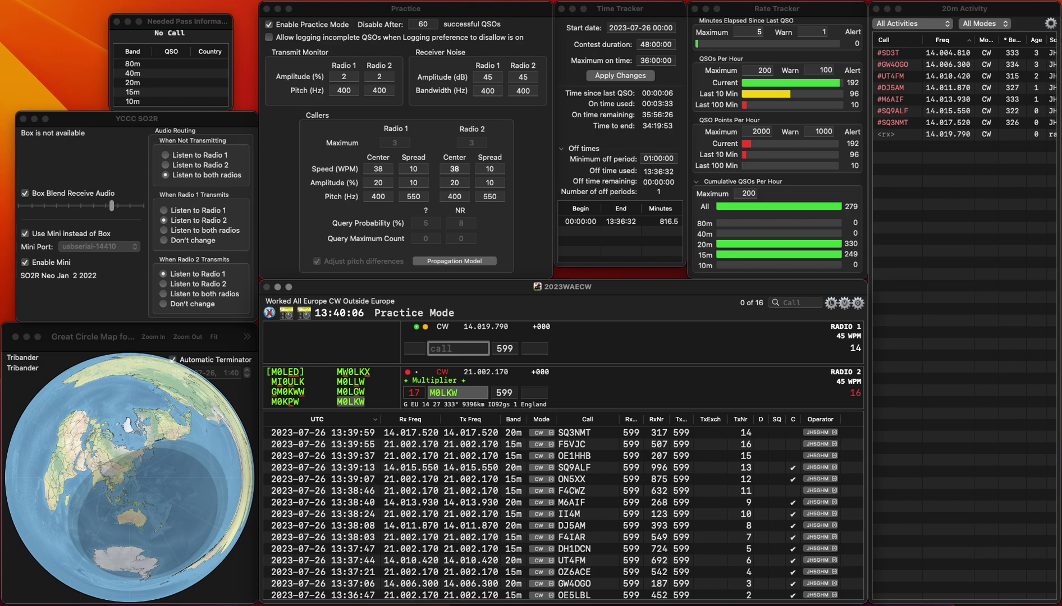
key(backslash)
key(space)
text(904)
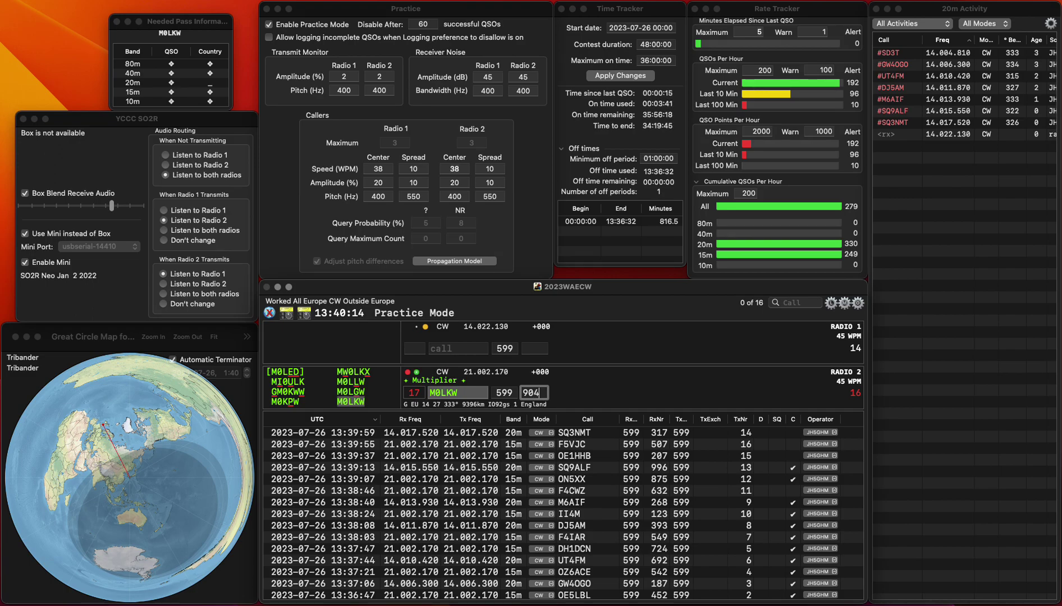
key(Return)
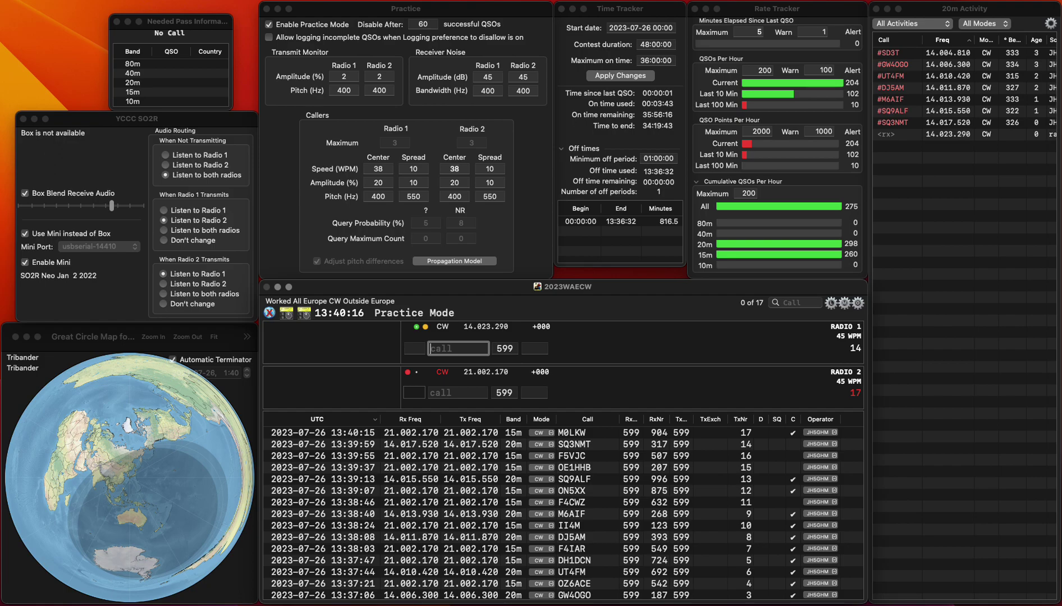
key(Tab)
text(G98FBR)
key(Home)
key(Right)
key(Delete)
key(Delete)
text(7)
key(Return)
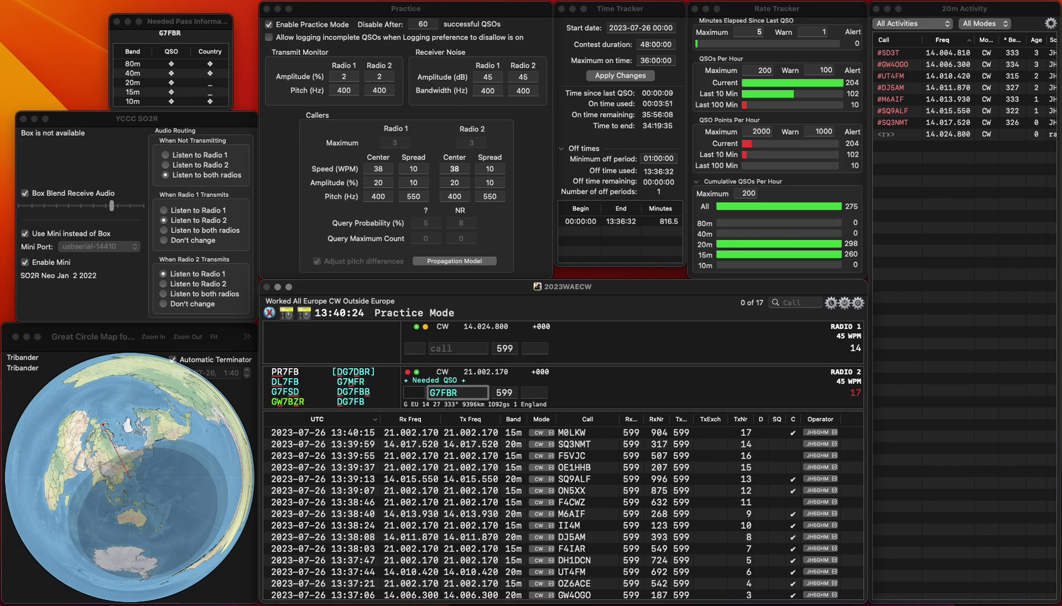
Correct the call on Radio 2 to G8FDR and send it the exchange.
key(BackSpace)
text(8)
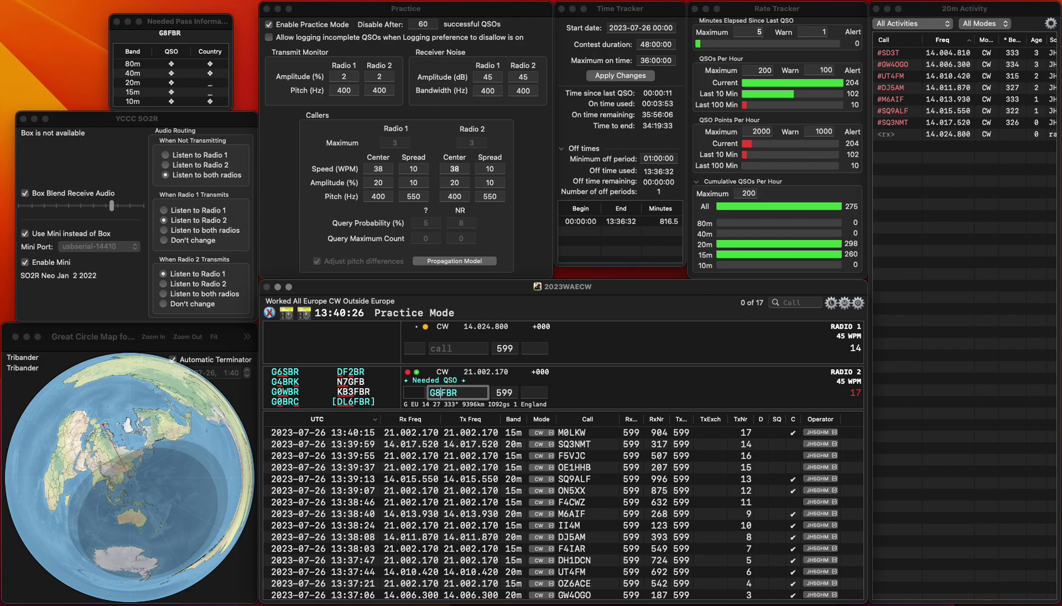
key(BackSpace)
text(D)
key(Return)
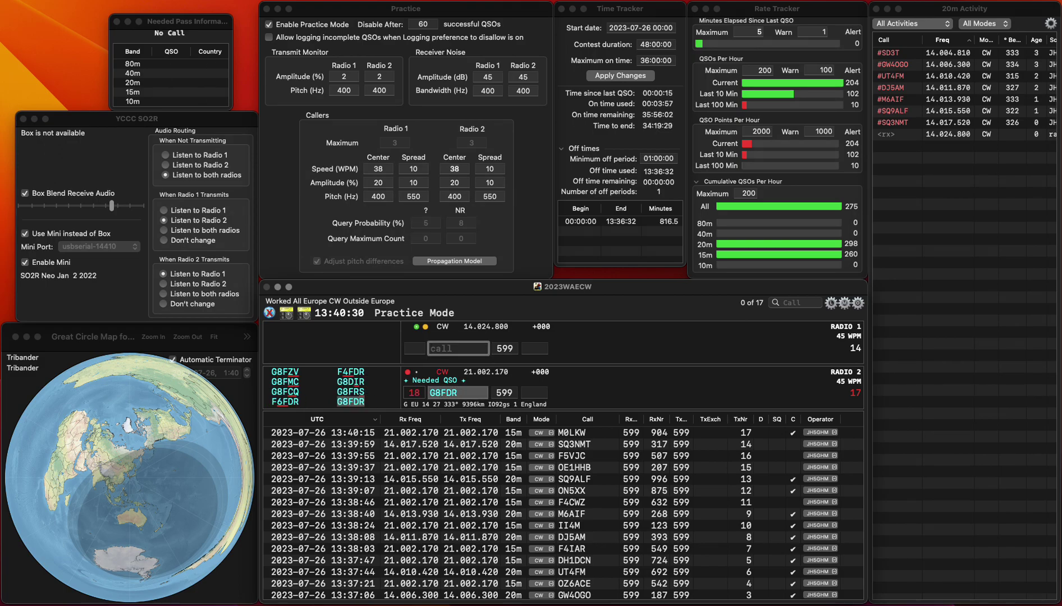
Log the G8FDR contact with received number 622.
key(space)
key(space)
key(Tab)
key(space)
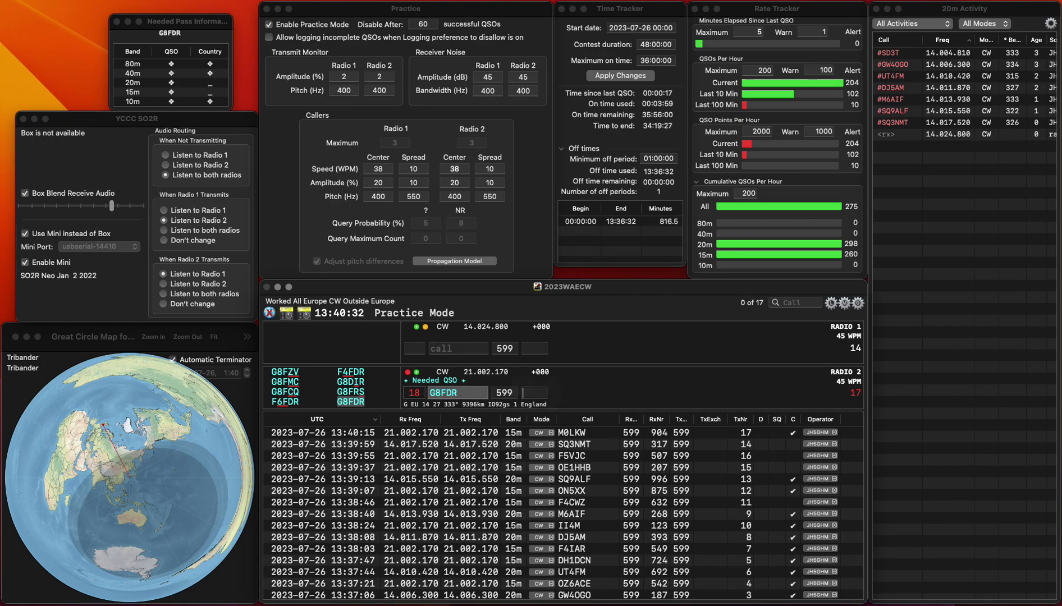
text(622)
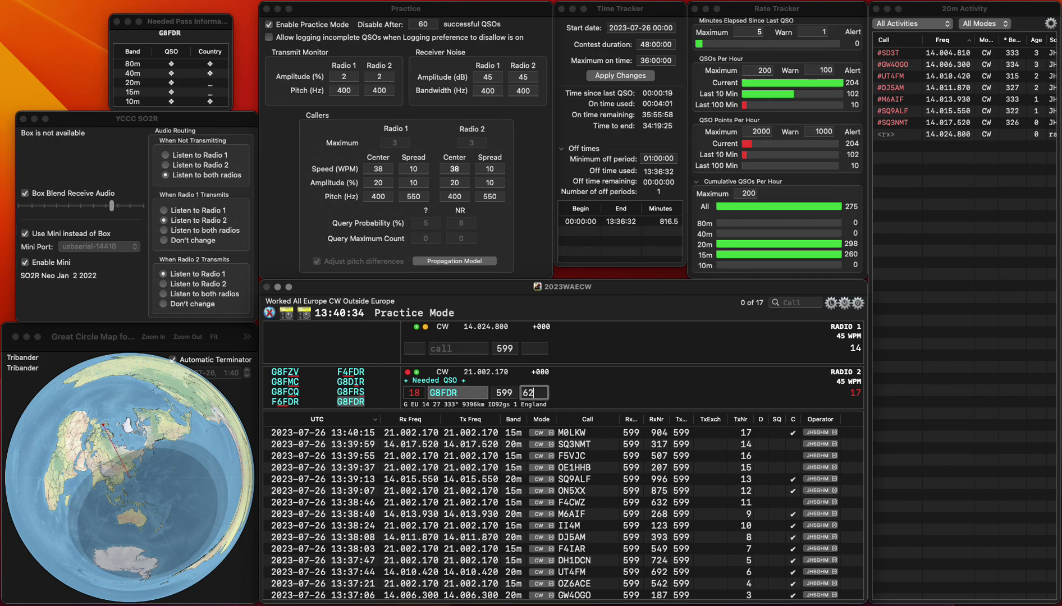
key(Return)
text(ON7LO)
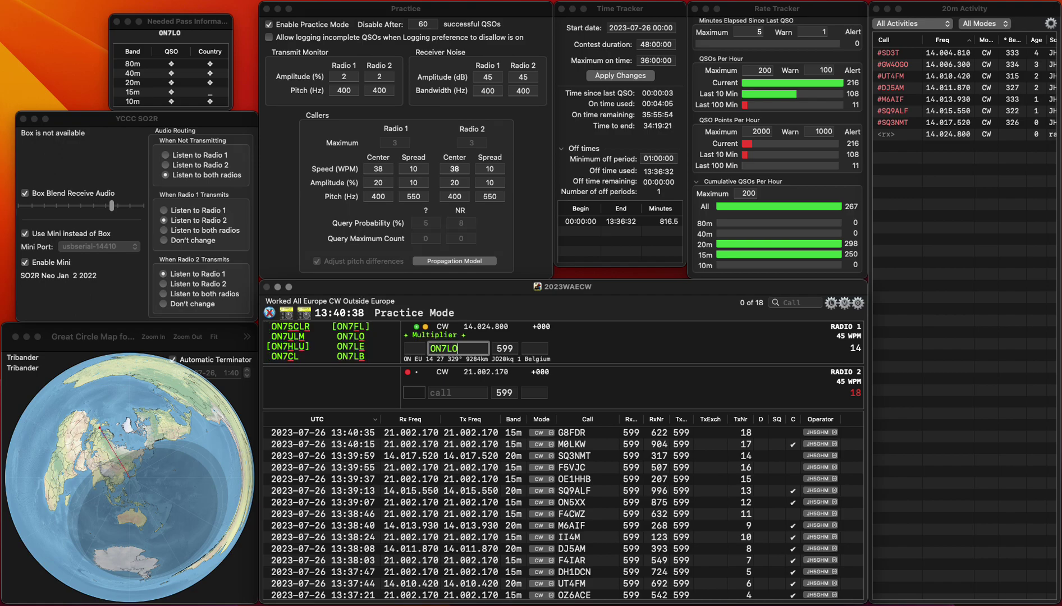
key(Return)
text(RG)
key(Return)
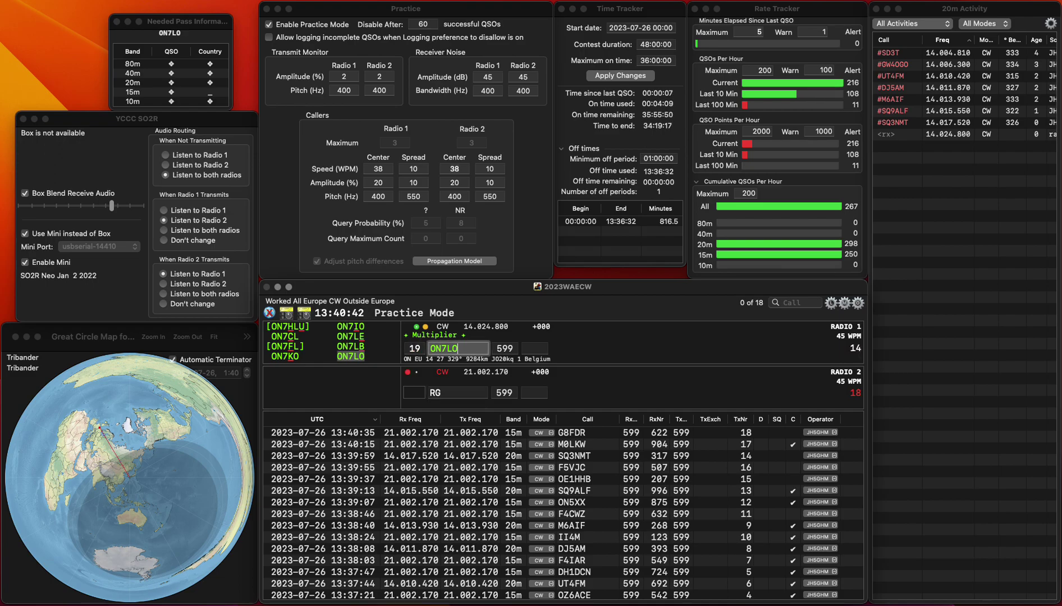
key(space)
text(653)
key(Return)
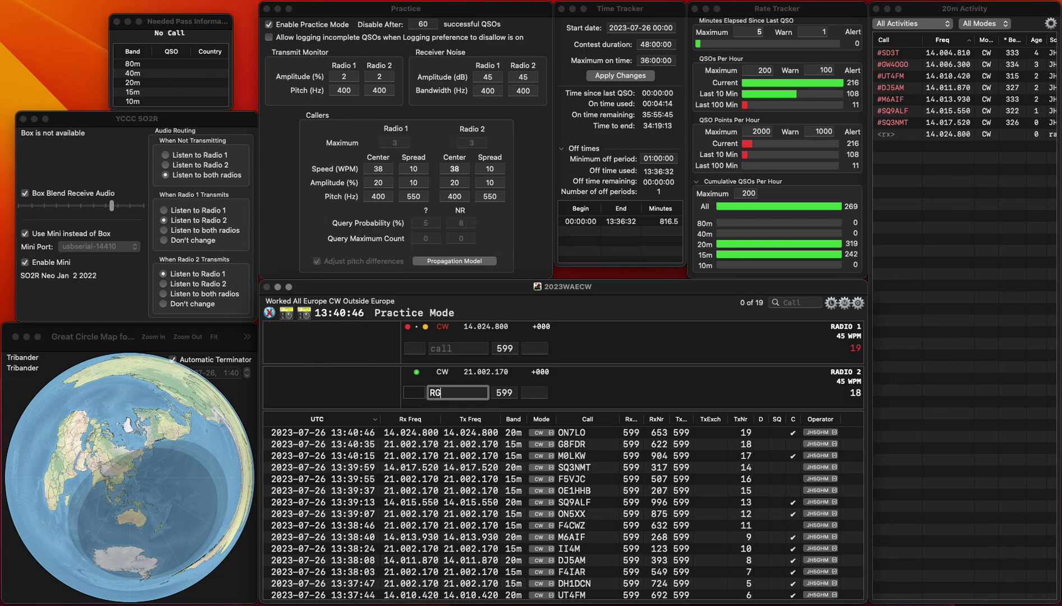
text(ES4MCG)
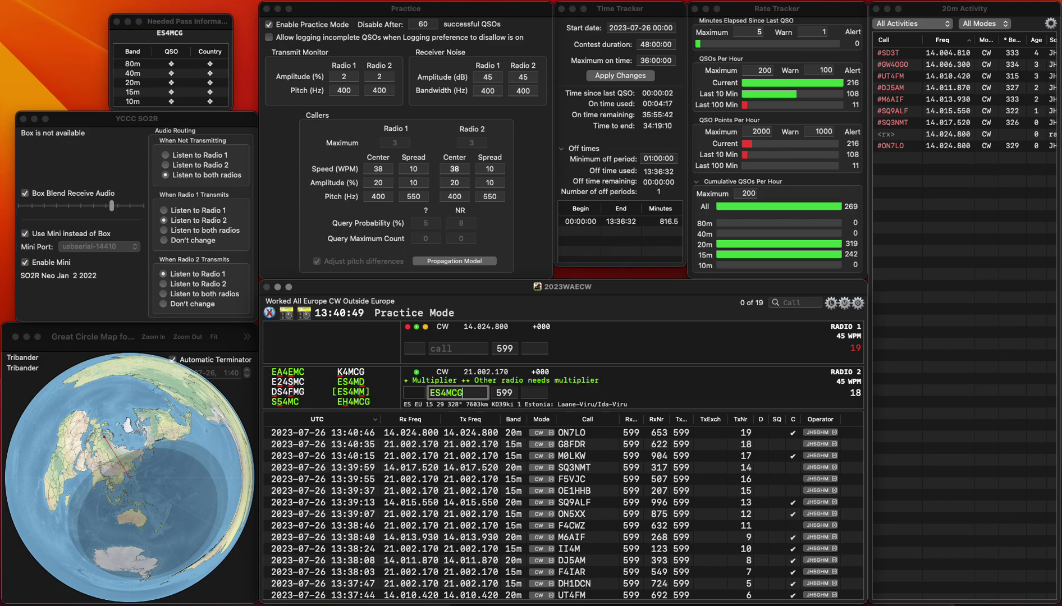
key(Return)
key(Return)
key(backslash)
key(Return)
key(Return)
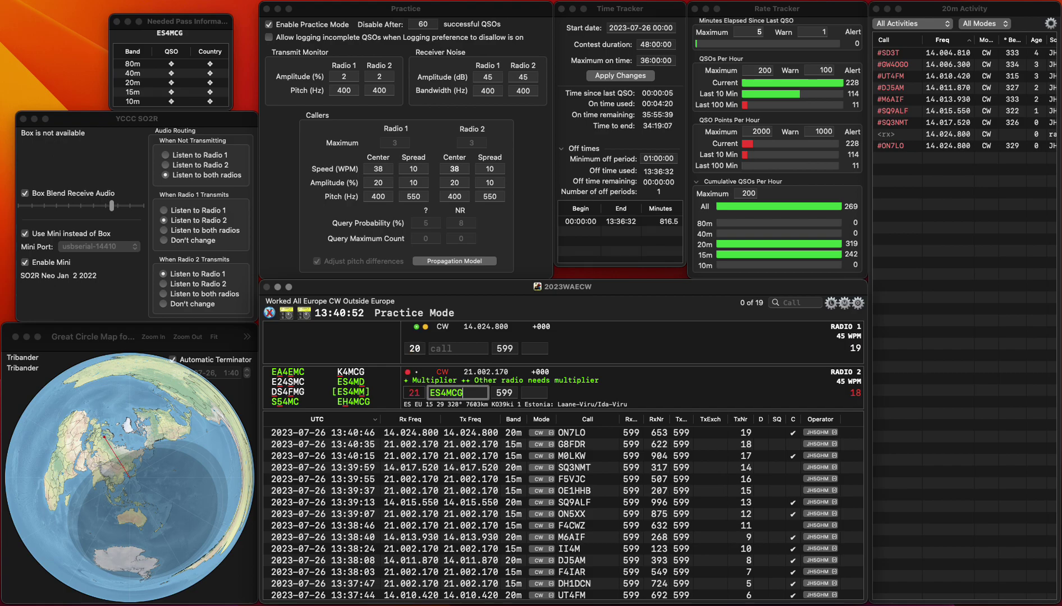
key(Delete)
text(H)
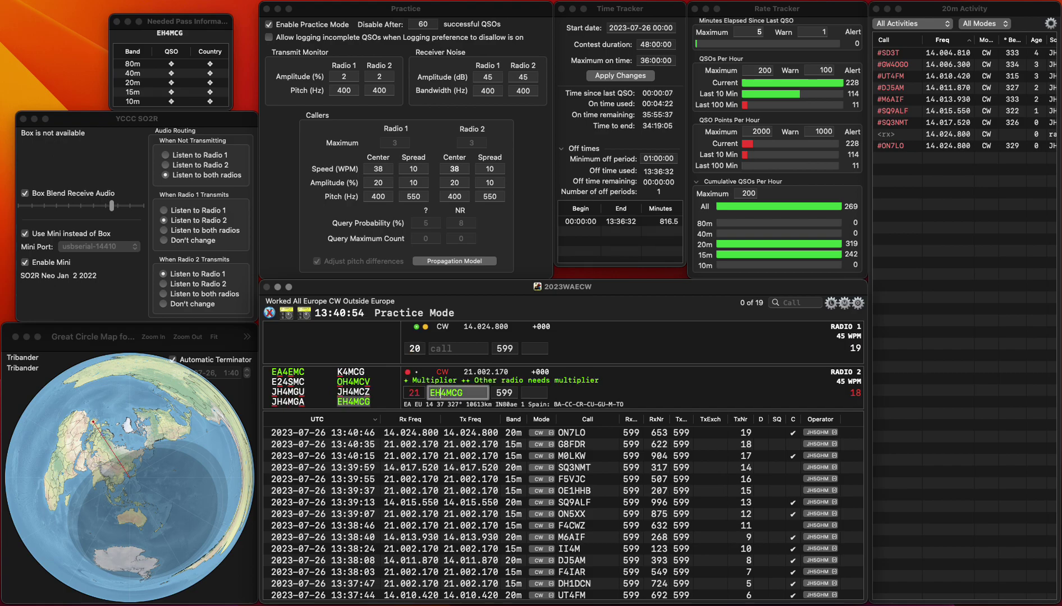
Send the exchange to EH4MCG on Radio 2 and log the contact with received number 991.
key(Return)
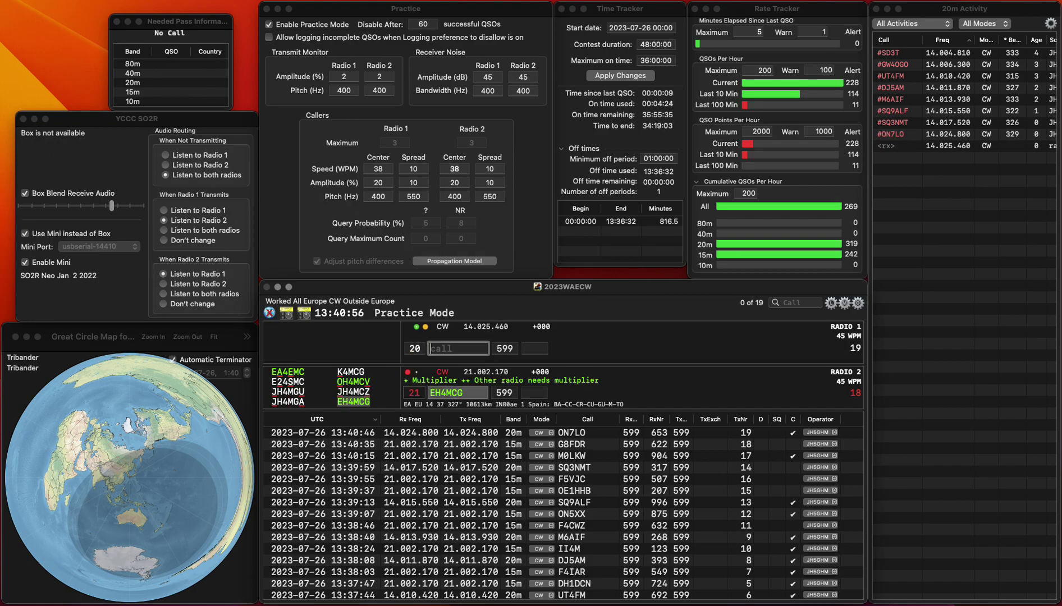
key(Down)
key(space)
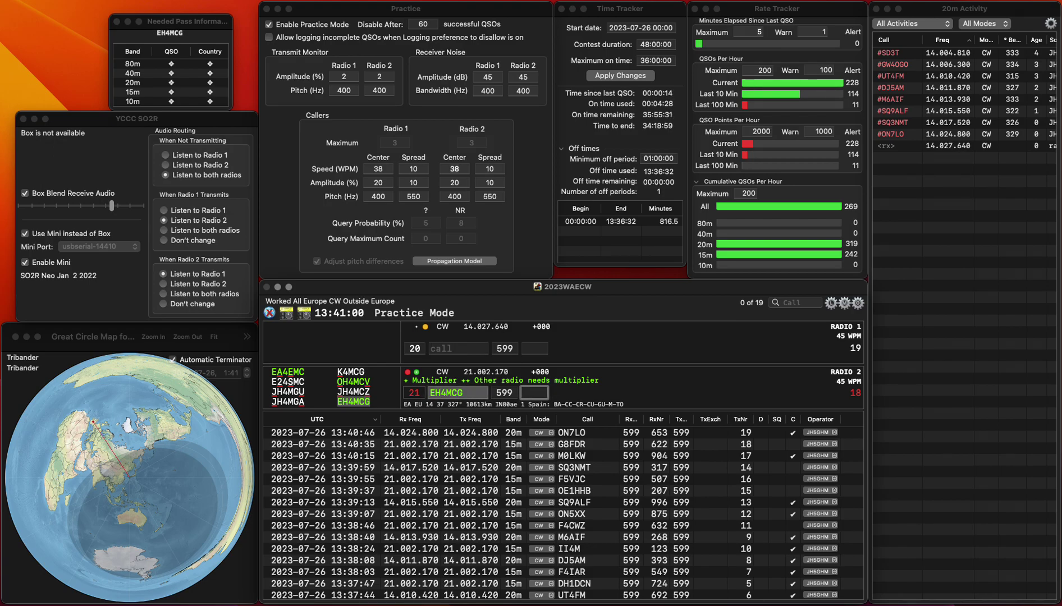
key(Return)
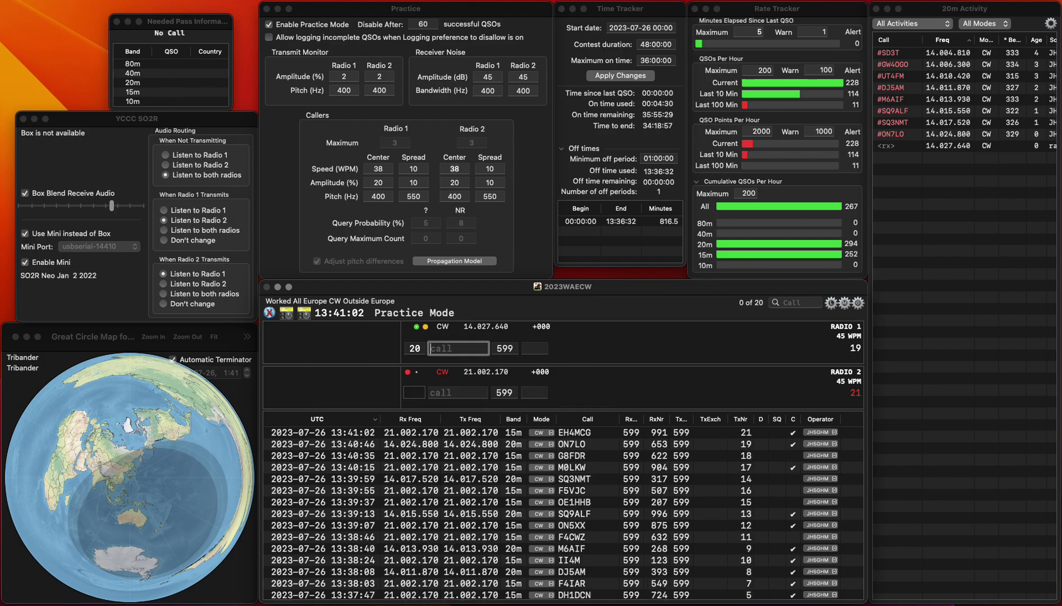
Enter the partial call TL on Radio 1, then enter G4CUS on Radio 2 and send the exchange.
text(TL)
key(Down)
text(G4CUS)
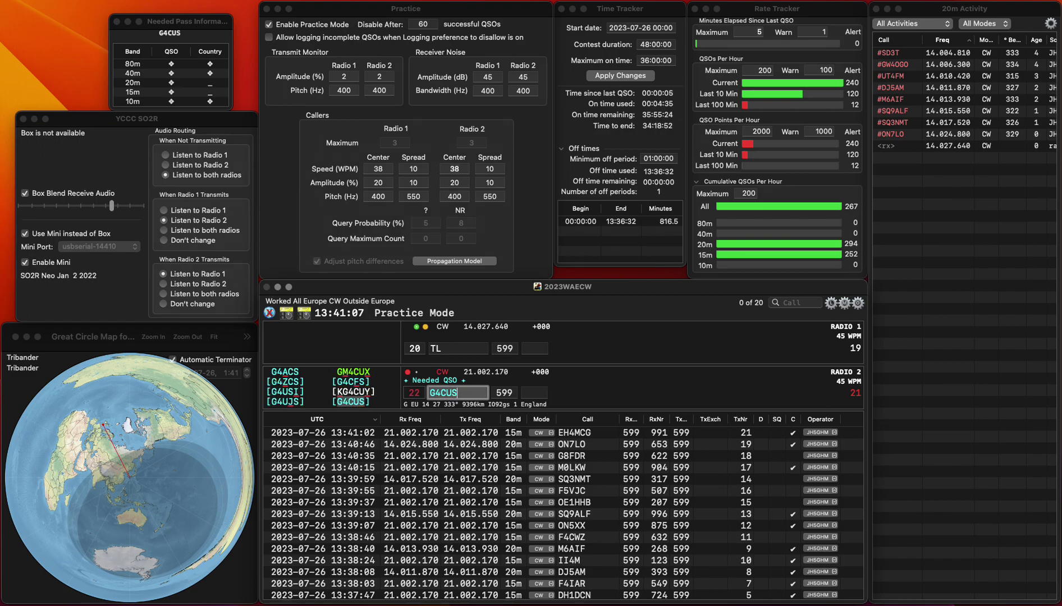
key(backslash)
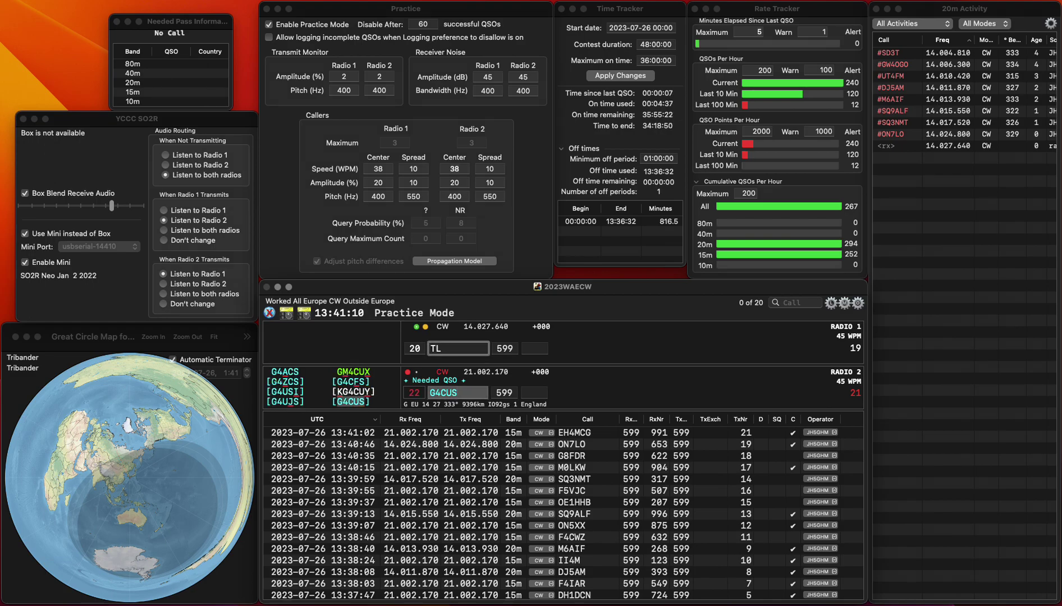
key(backslash)
key(Tab)
text(3)
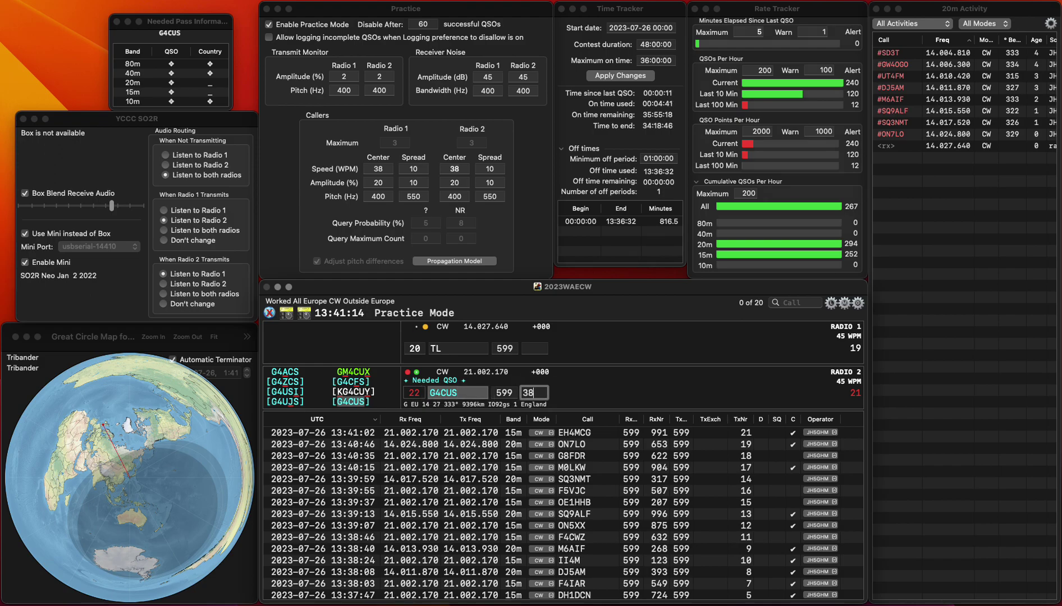
key(Return)
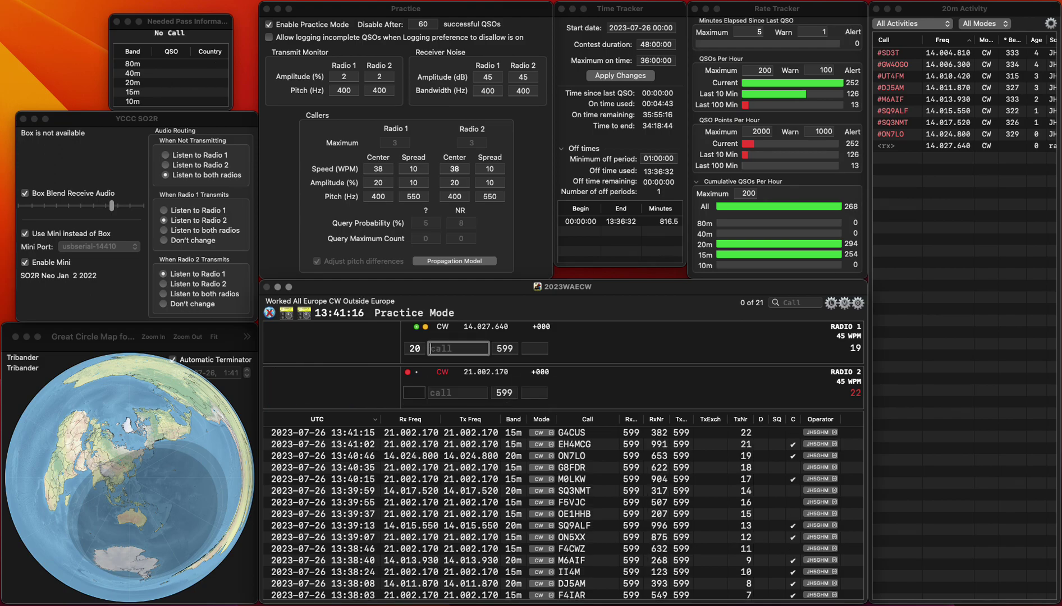
key(backslash)
text(K1)
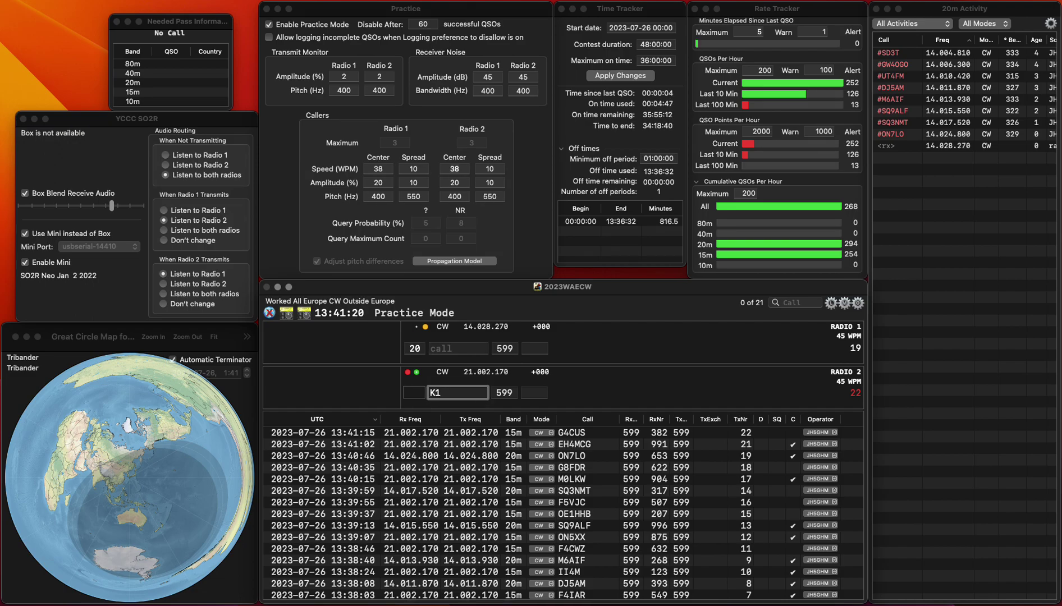
key(Left)
key(Left)
text(O)
key(Right)
key(Right)
text(AIA)
key(Return)
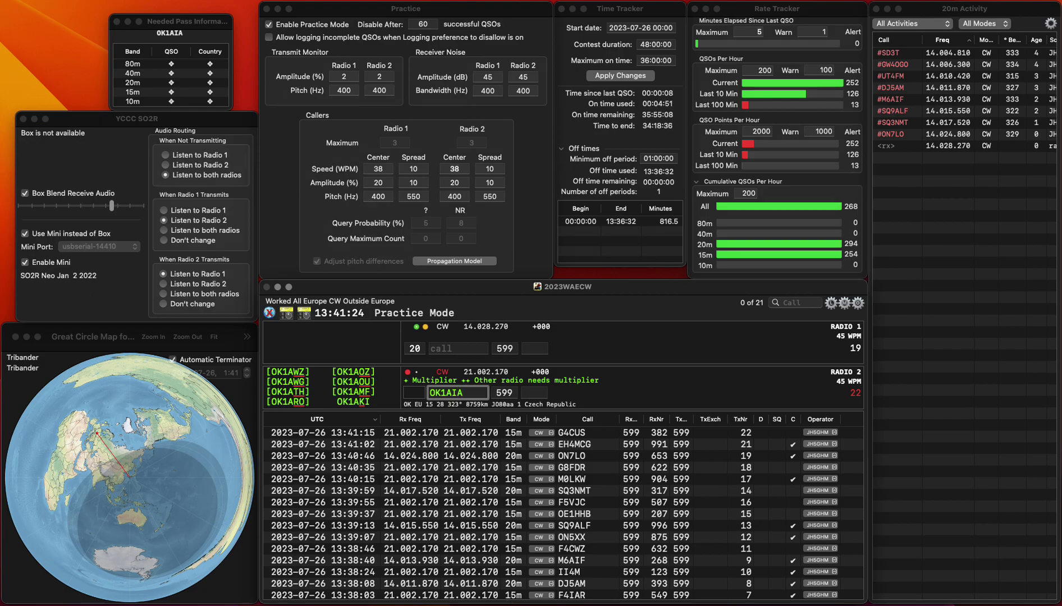
Correct the call on Radio 2 to OK1AYU and send the exchange.
key(BackSpace)
key(BackSpace)
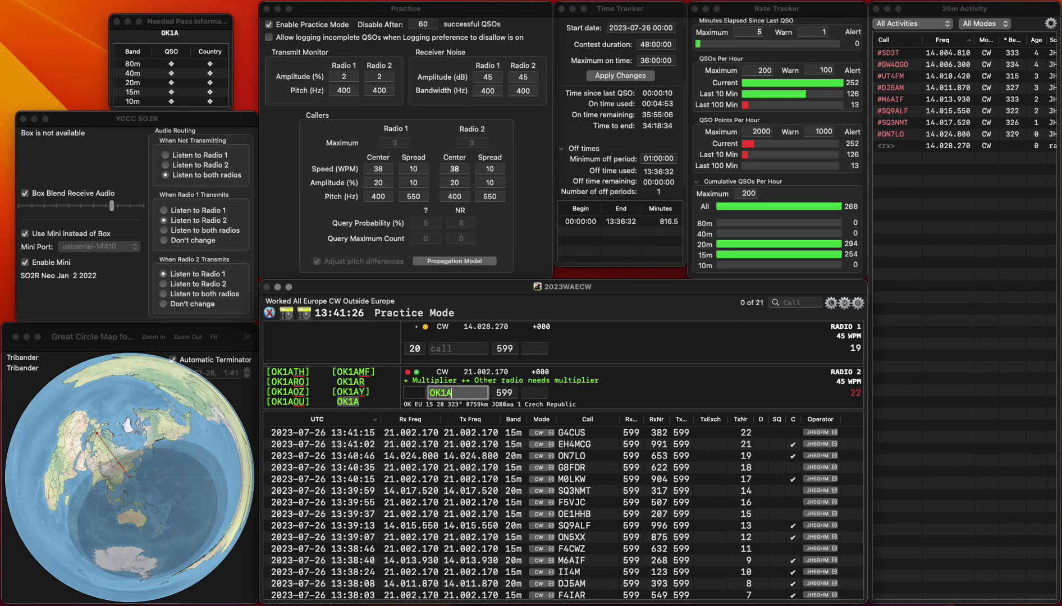
text(YU)
key(Return)
text(2I)
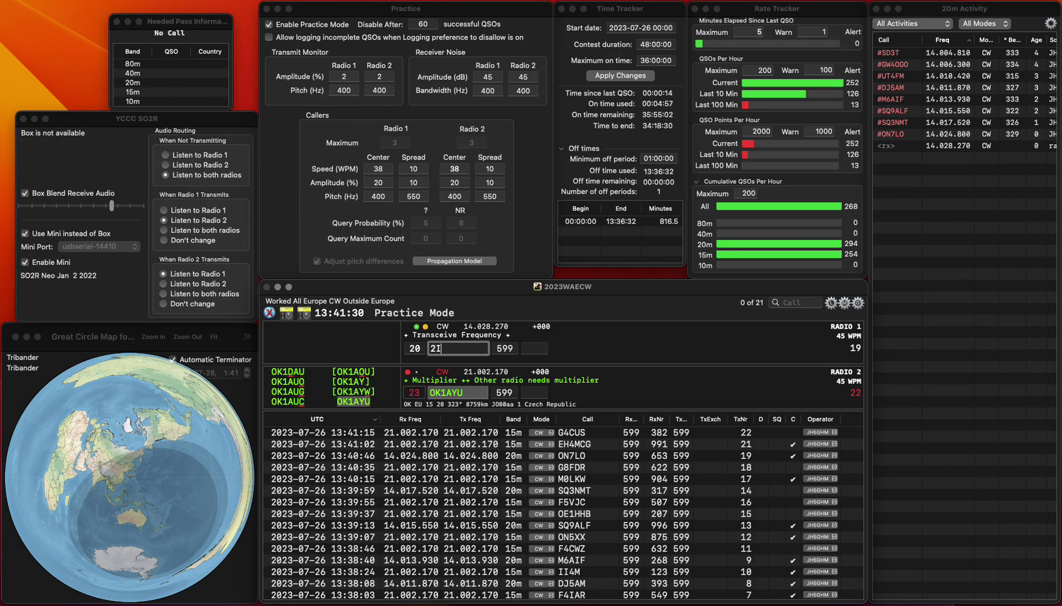
text(DU)
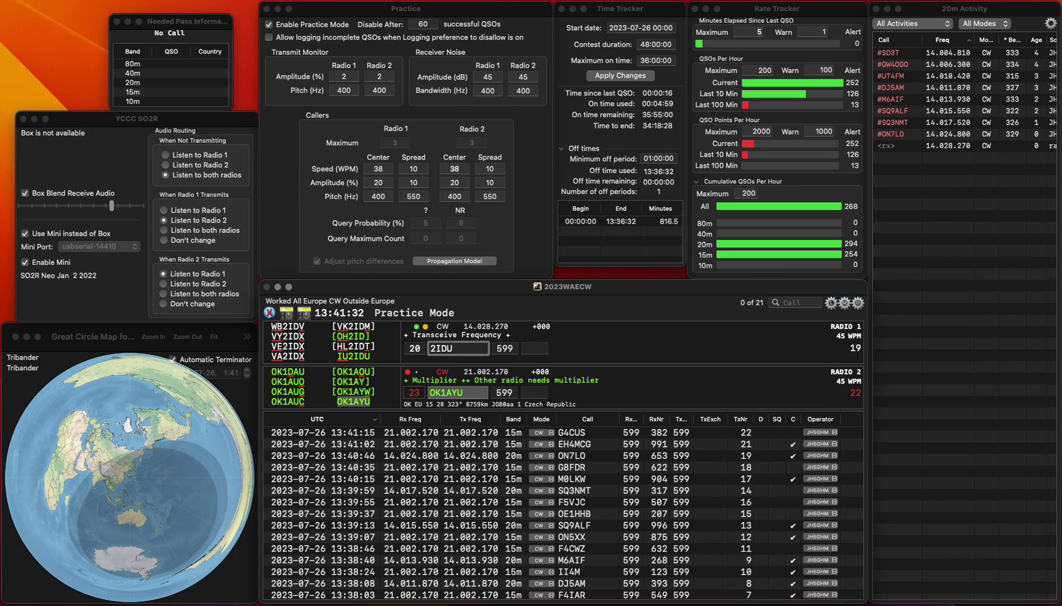
text(IU)
key(Down)
key(space)
text(324)
key(Return)
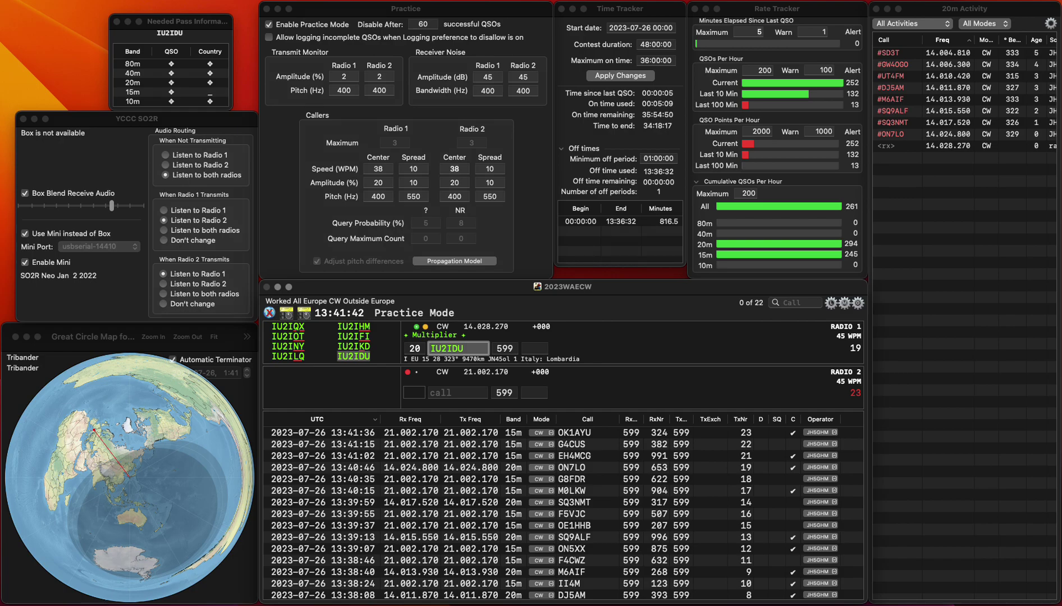
Send the exchange to IU2IDU on Radio 1, then enter OL7O on Radio 2 and send its exchange.
key(Return)
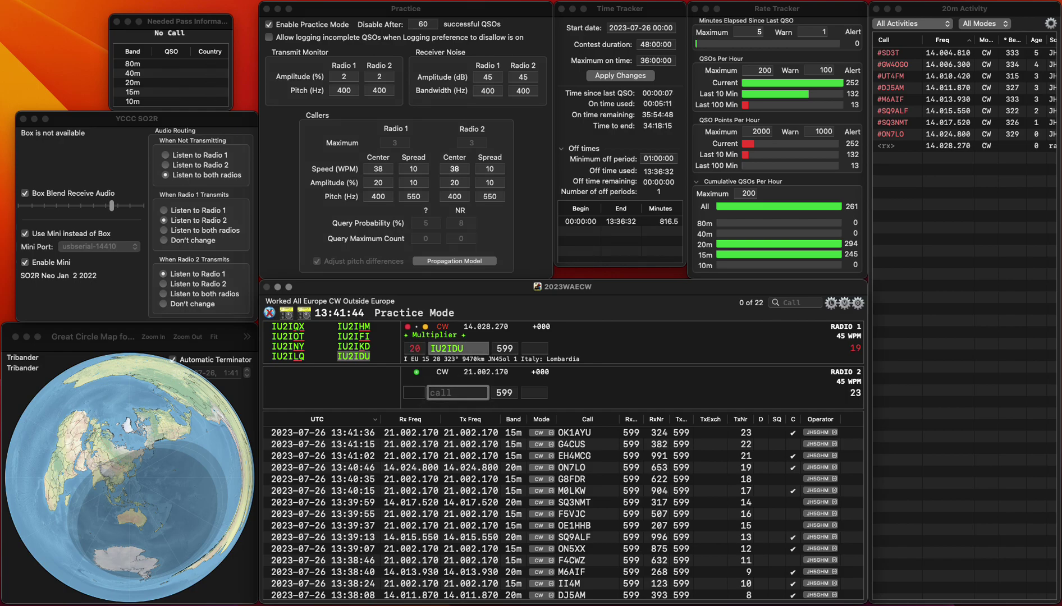
text(OL70)
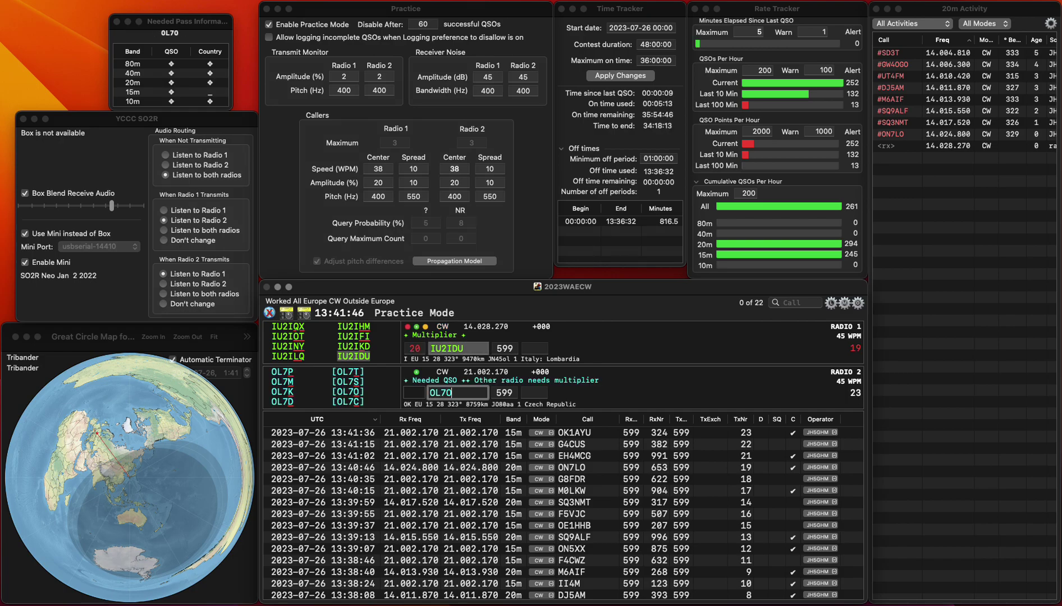
key(Return)
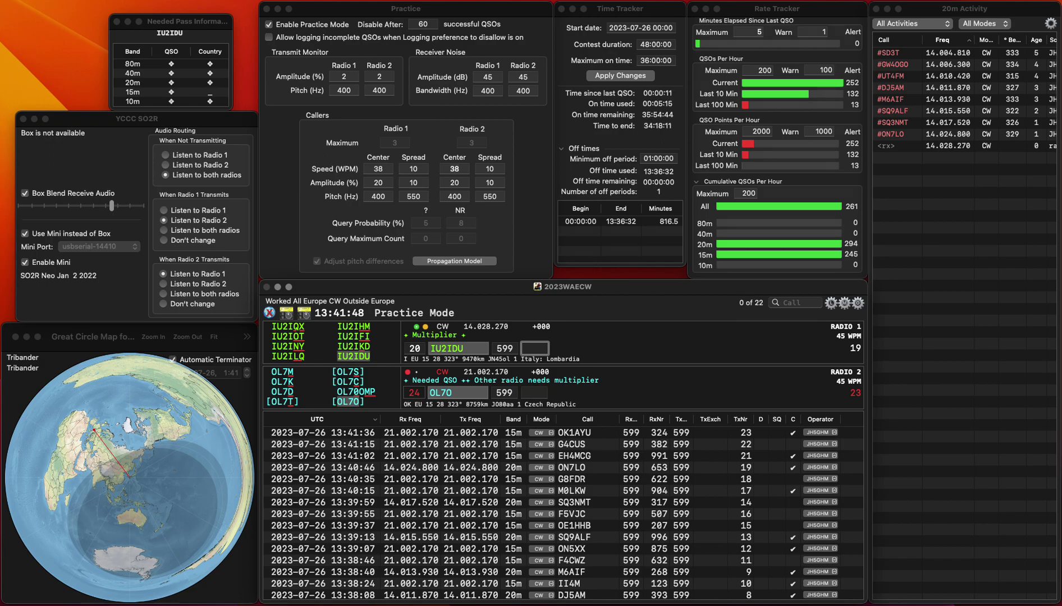
text(33)
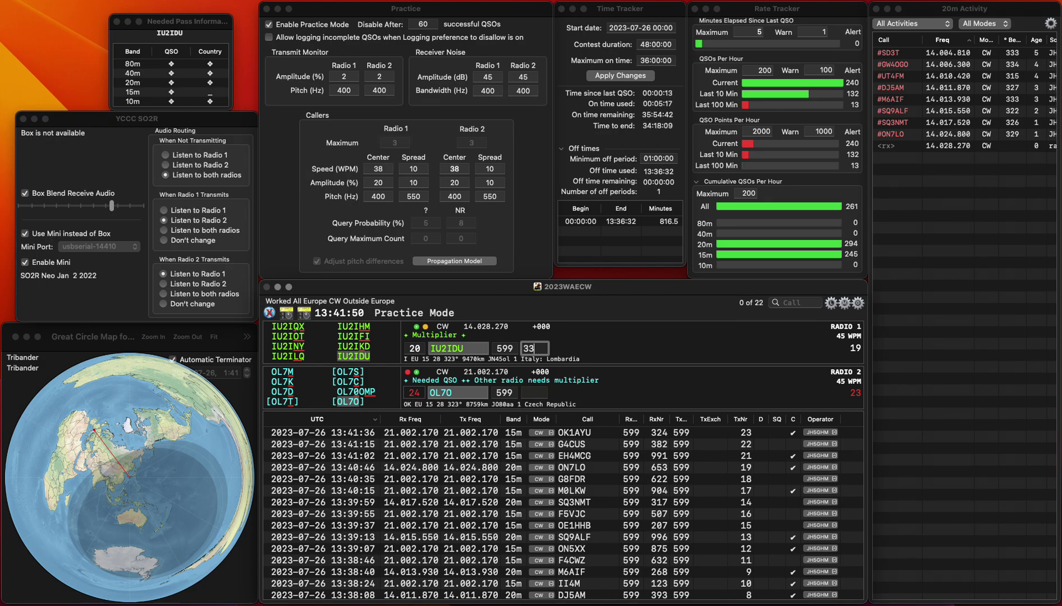
text(9)
key(Return)
text(506)
key(Return)
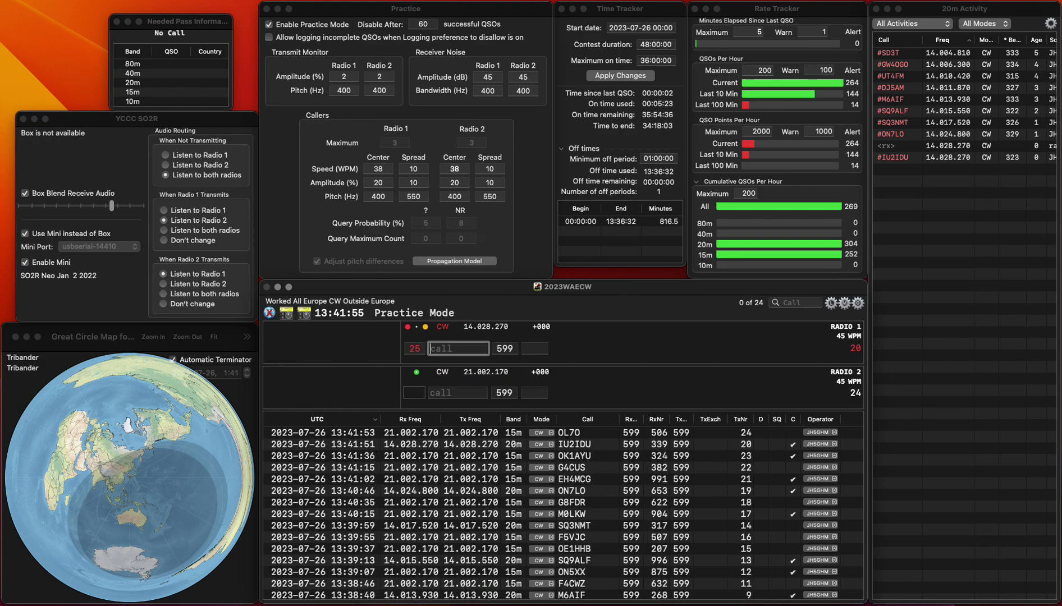
key(Down)
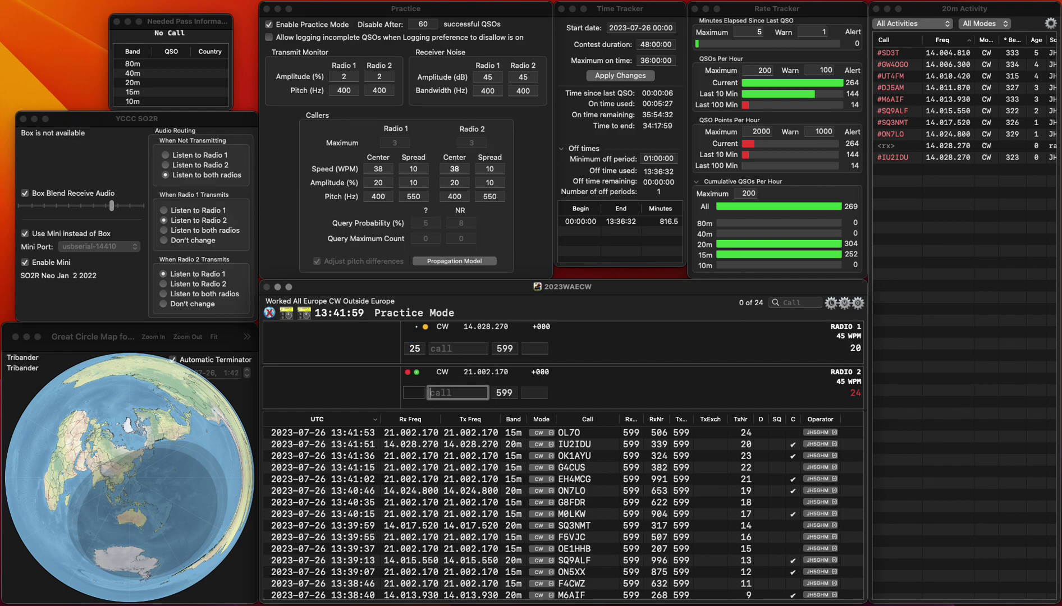
text(UAGB)
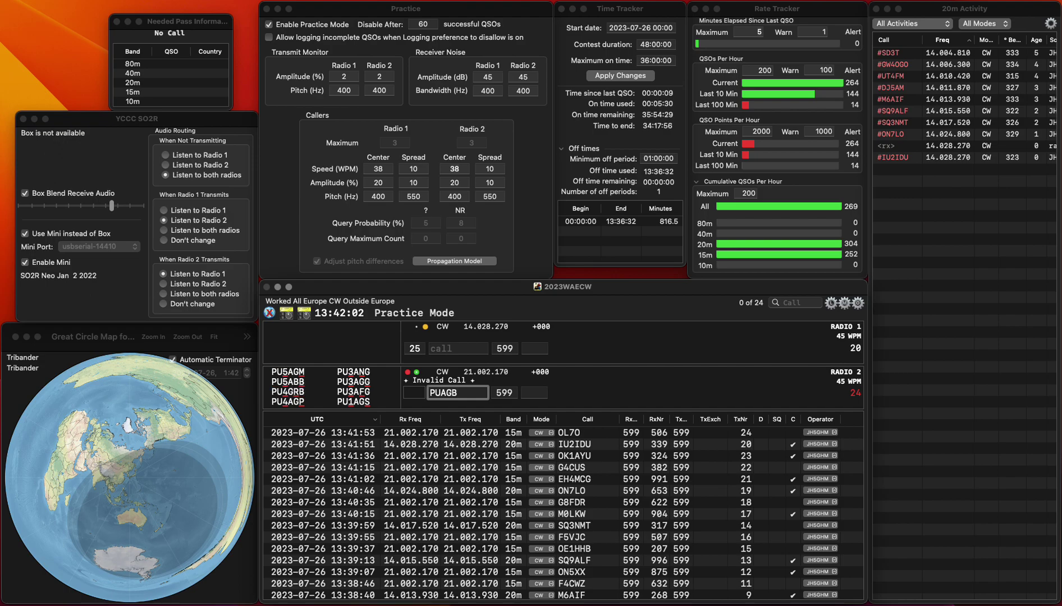
key(grave)
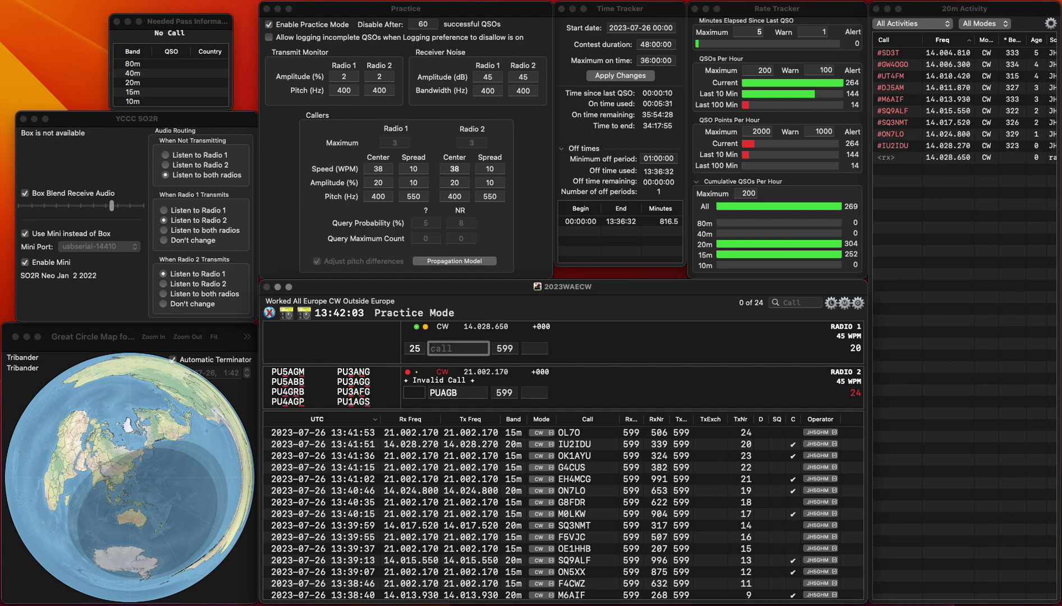
key(grave)
key(BackSpace)
text(A8GB)
key(Home)
text(P)
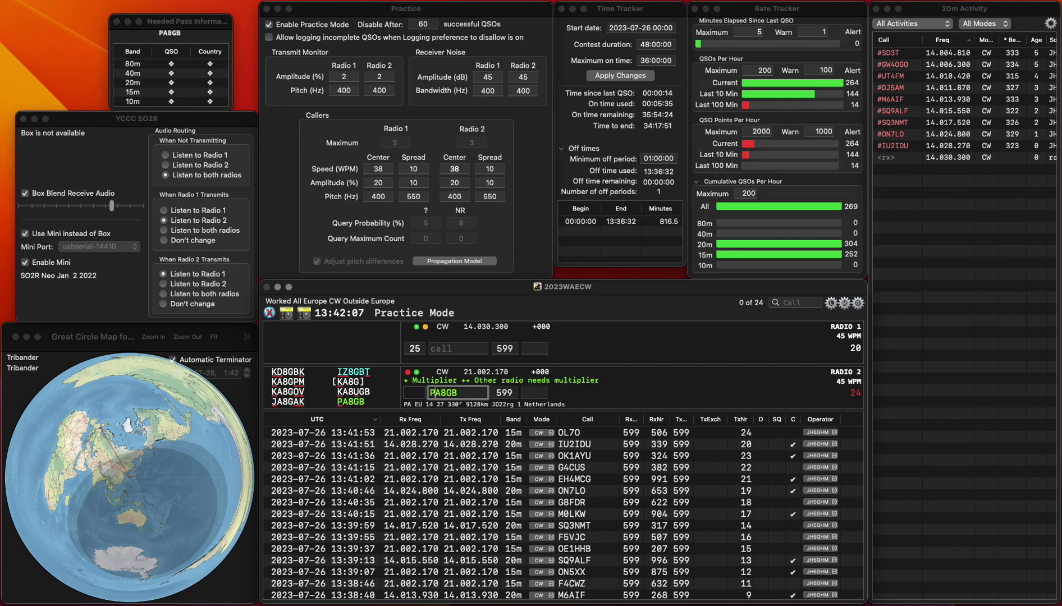
key(Return)
key(grave)
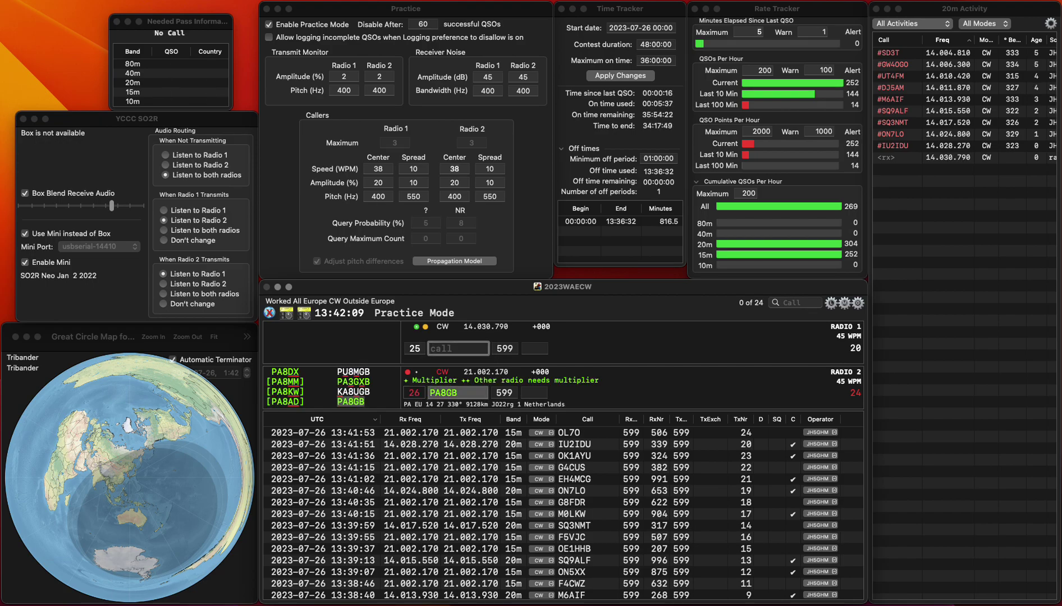
key(grave)
key(Tab)
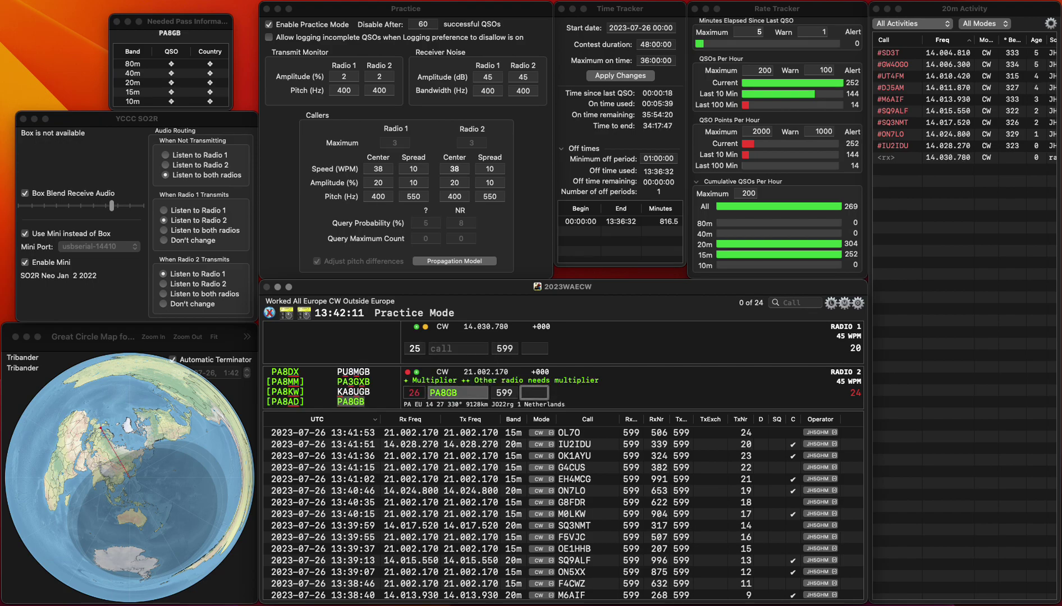
text(479)
key(Return)
text(SP)
key(Down)
key(Return)
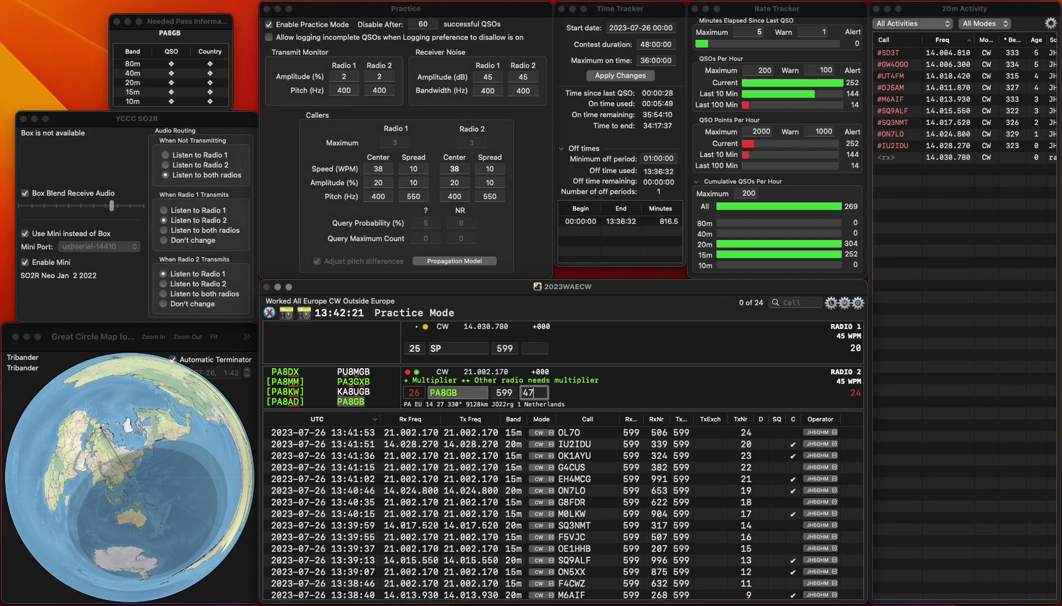
key(Return)
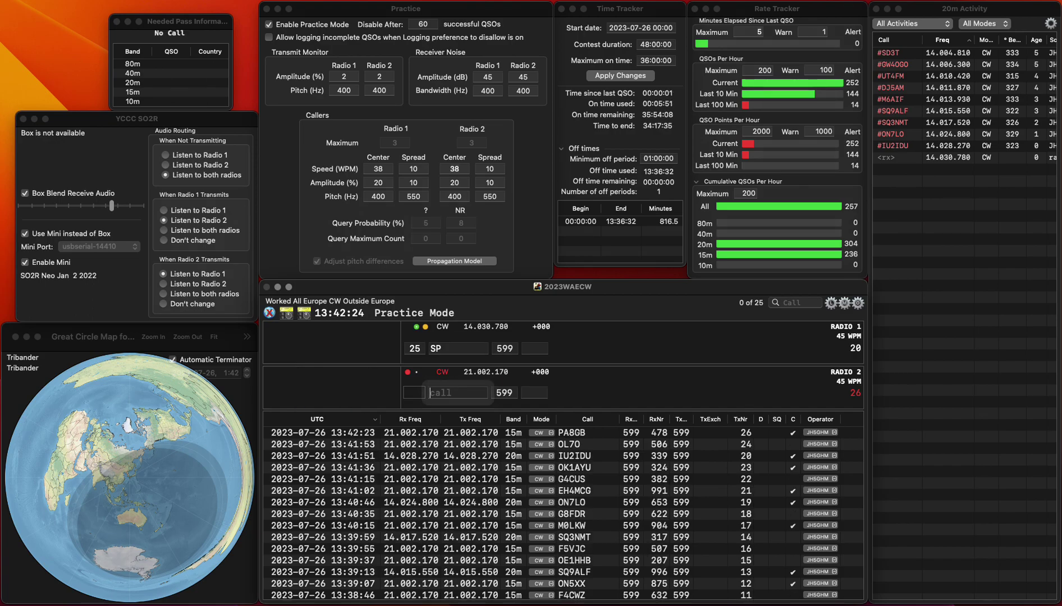
text(YU8H)
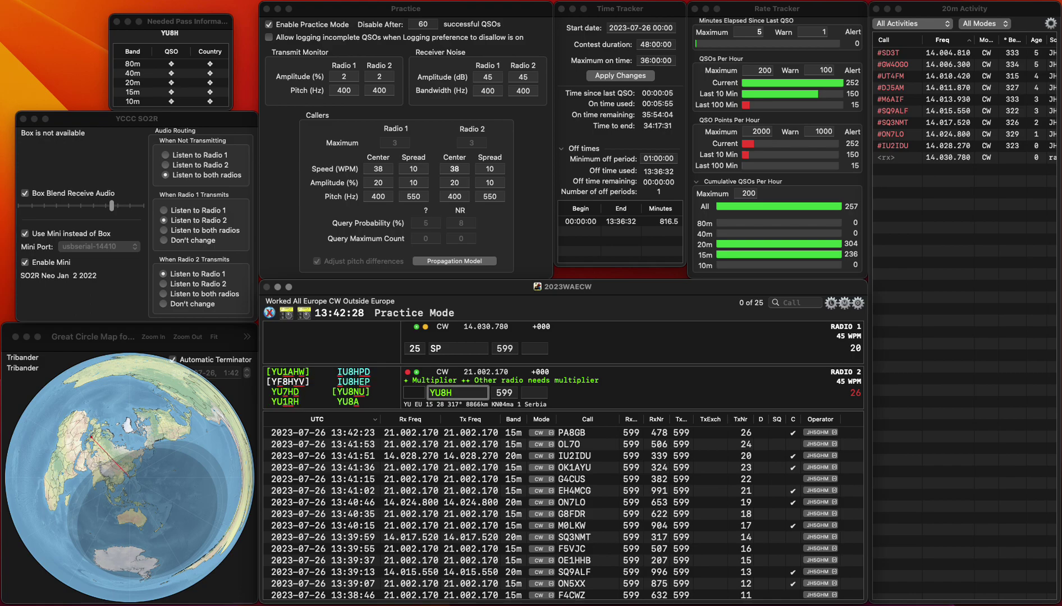
key(Return)
text(SP5ENM)
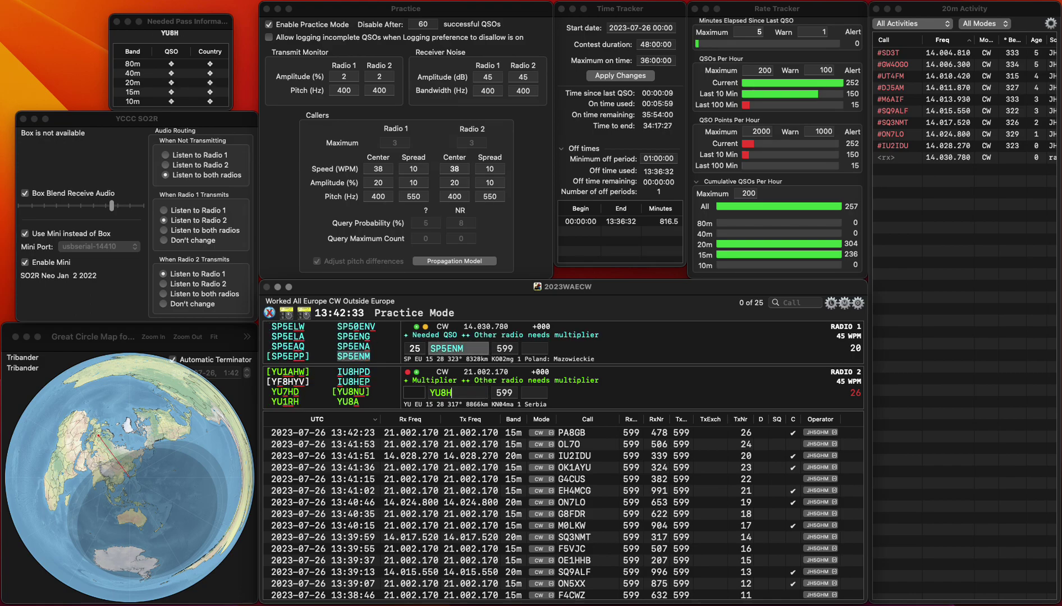
key(Return)
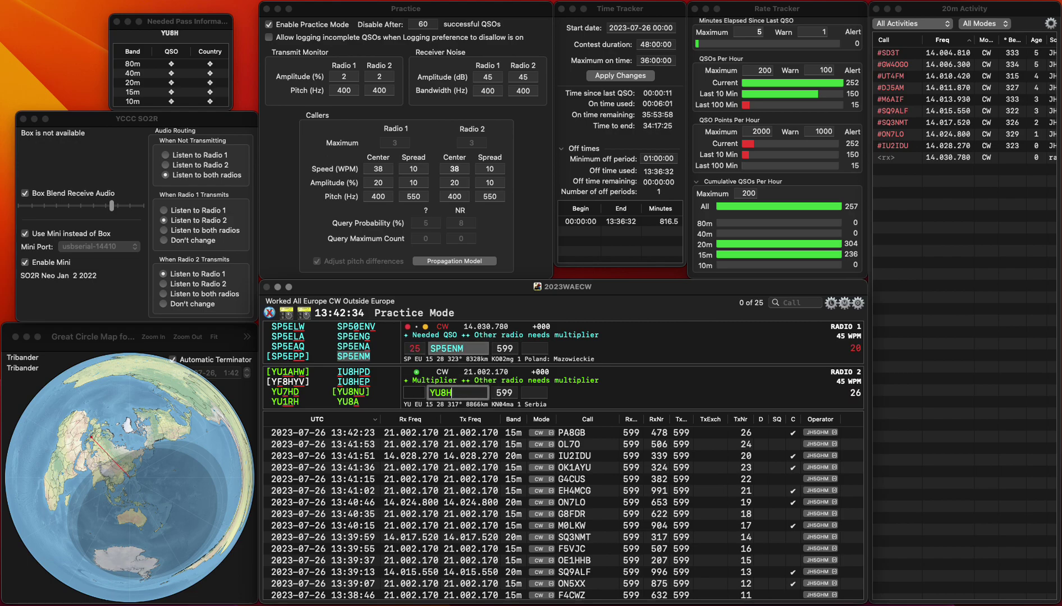
Correct the call on Radio 2 to YU8A and send the exchange.
key(BackSpace)
text(A)
key(Return)
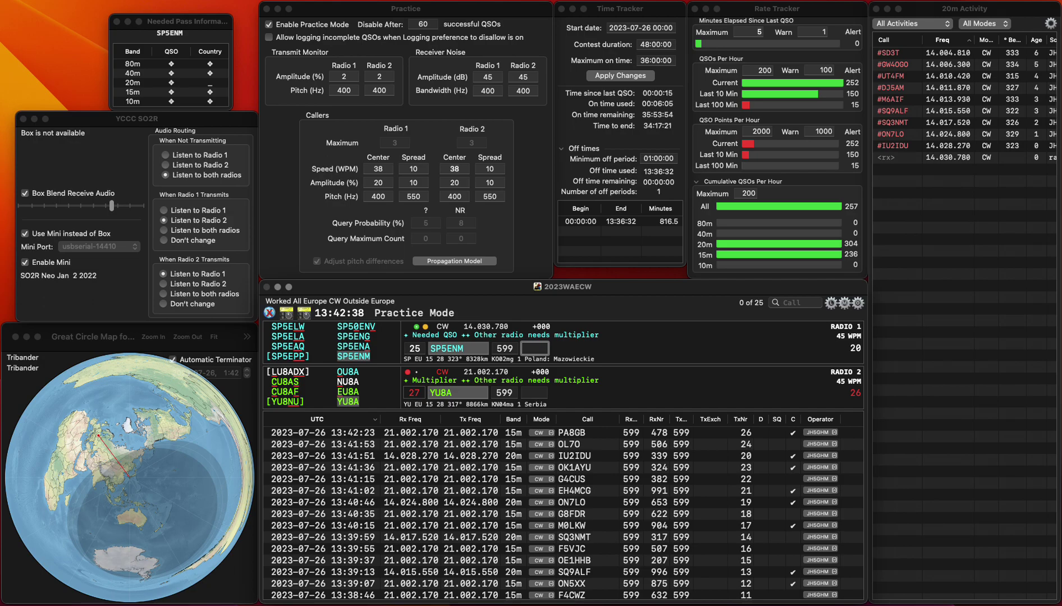
text(325)
key(Return)
key(Tab)
text(300)
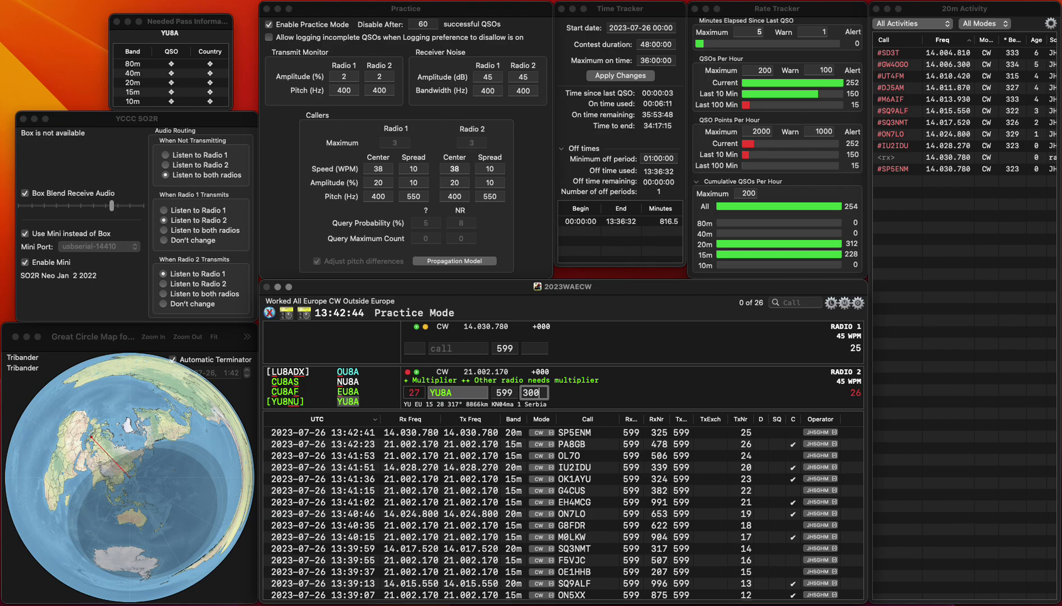
text(5)
key(F1)
key(Return)
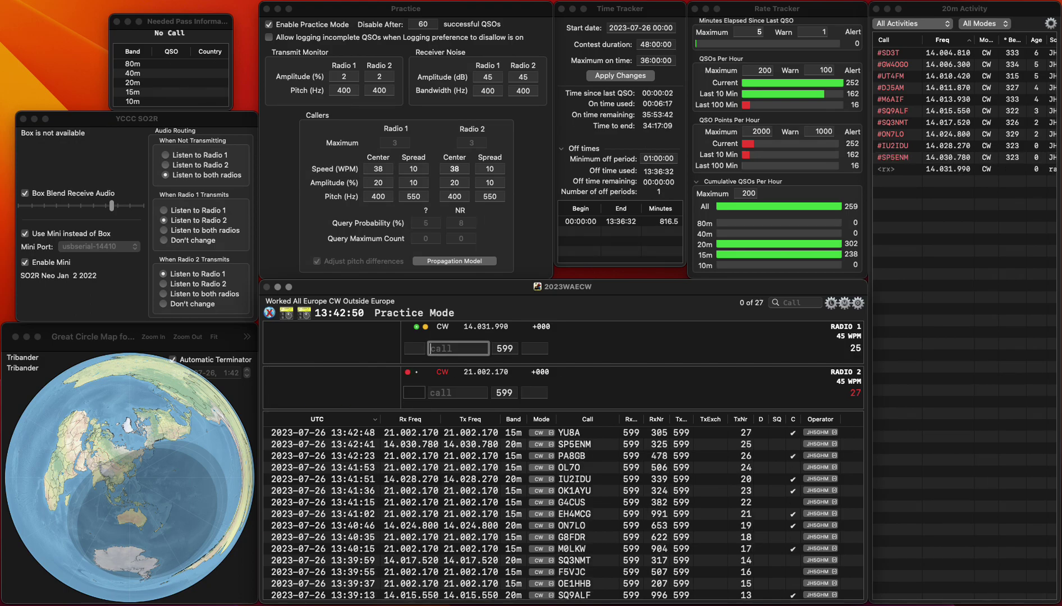
Enter the call RY3F on Radio 2, send the exchange and return to that radio's entry.
click(458, 393)
text(RY3F)
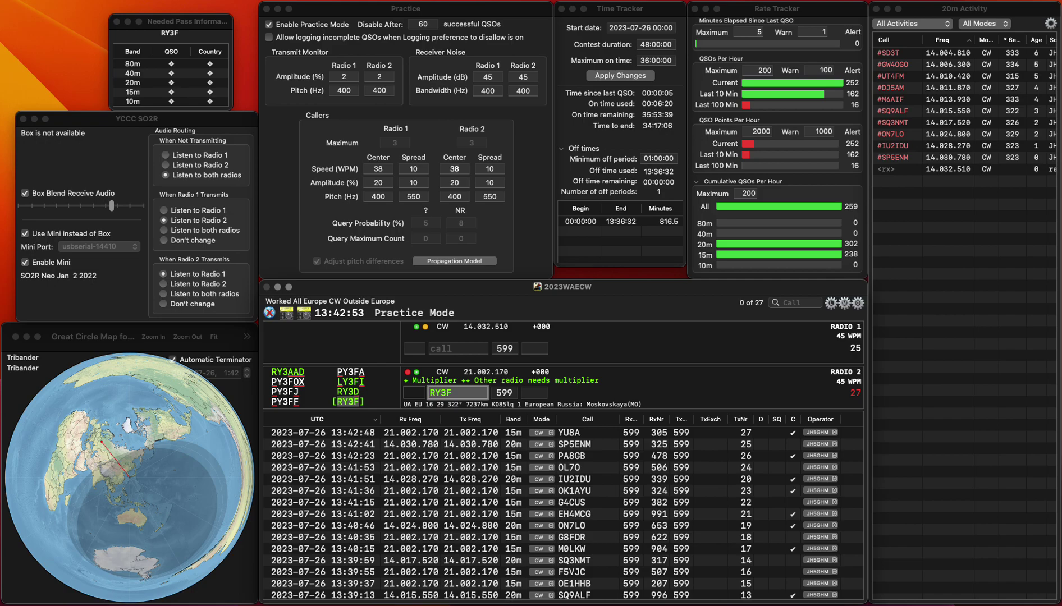
key(Return)
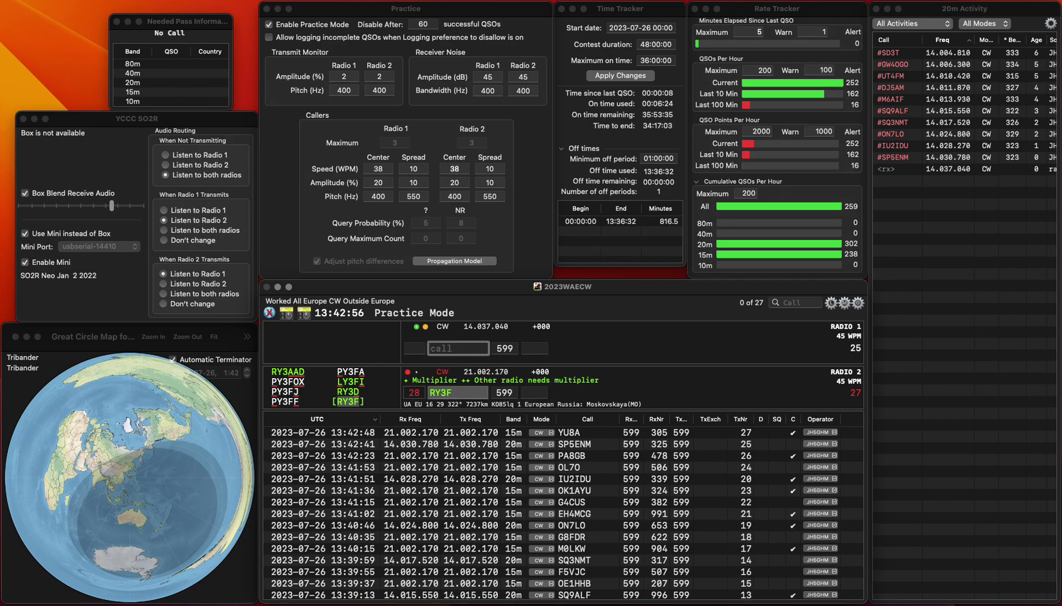
key(grave)
key(space)
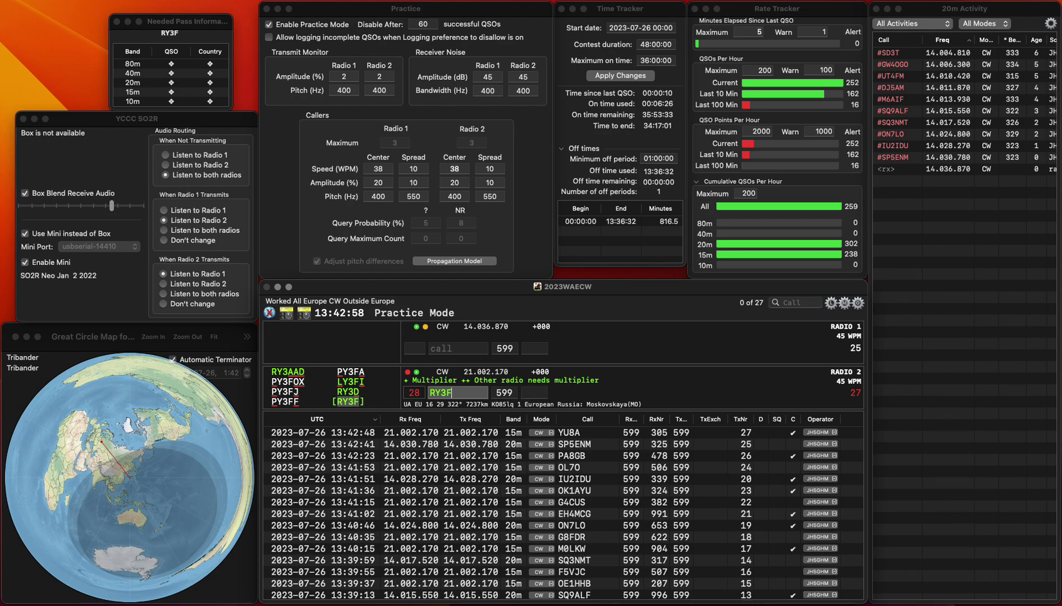
key(space)
text(610)
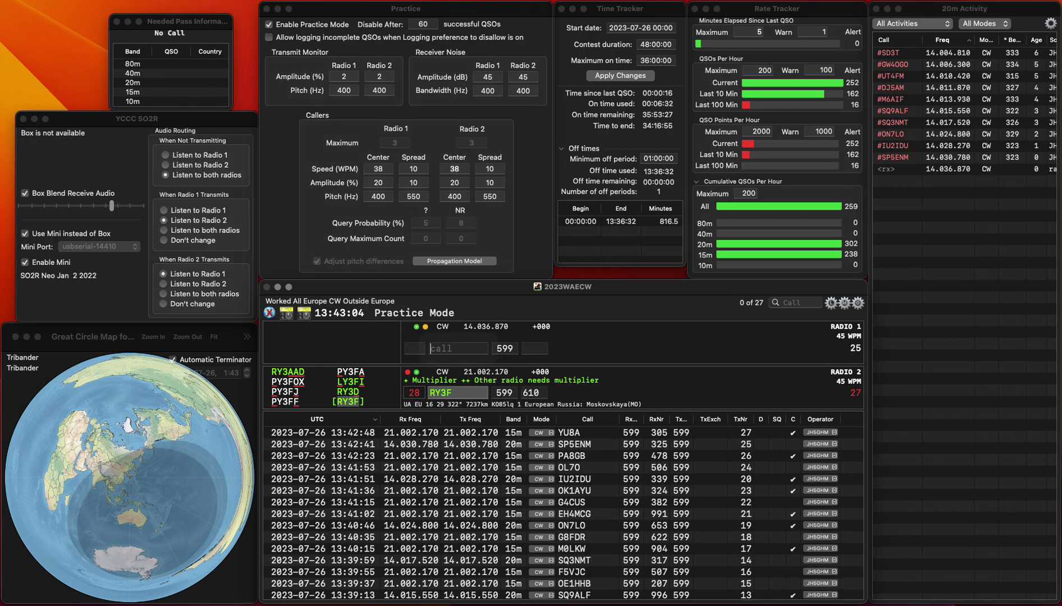
key(Return)
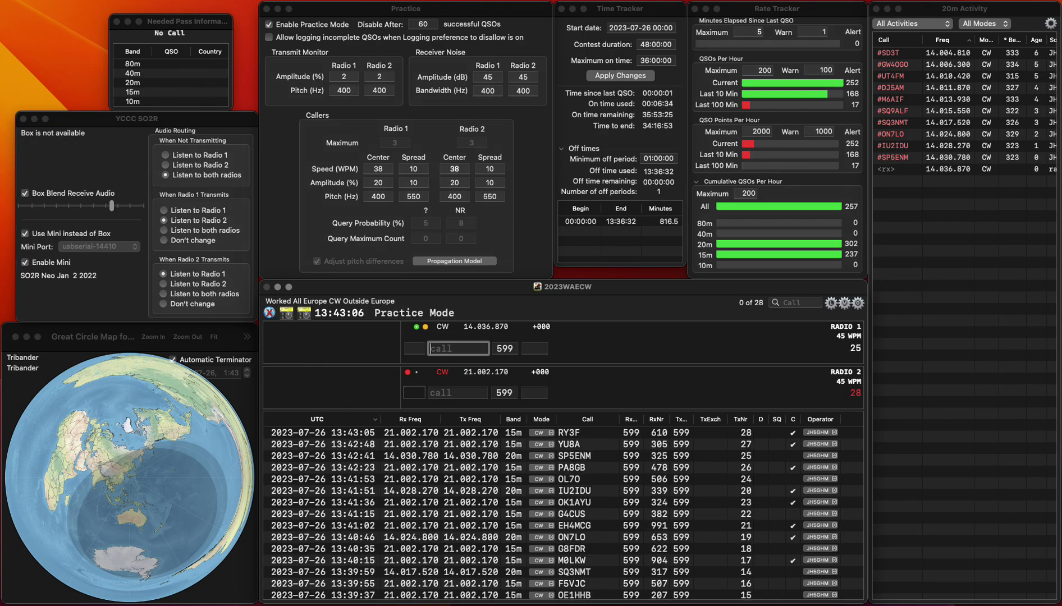
text(F4KMA)
key(Return)
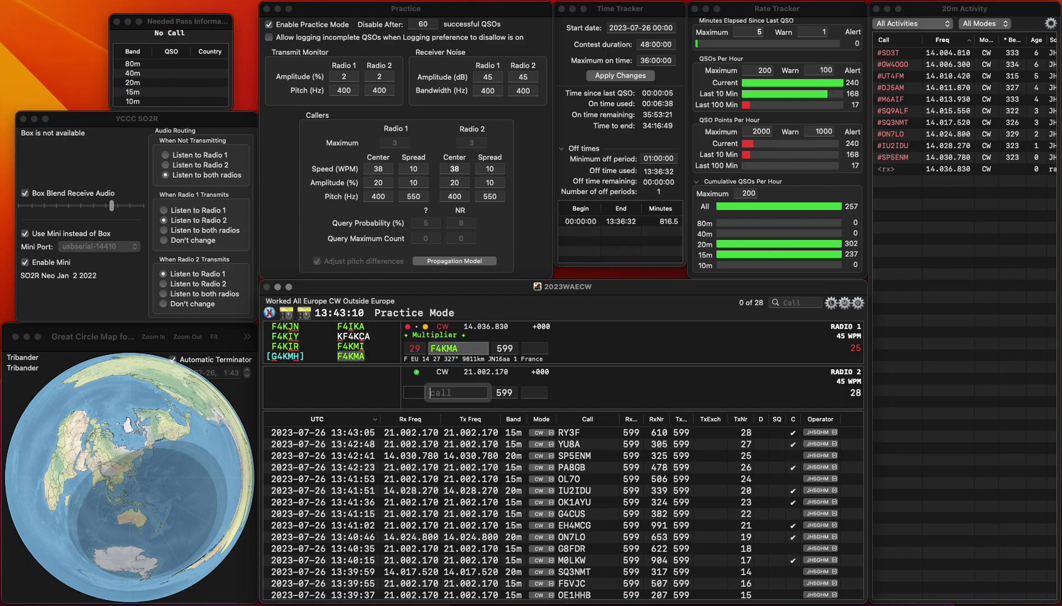
text(REO)
key(Return)
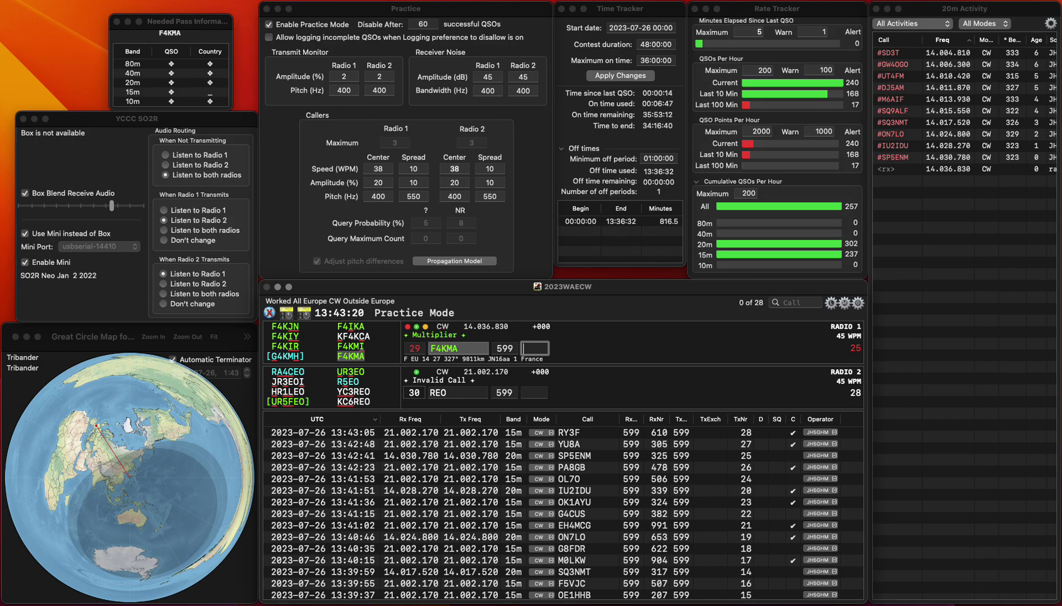
text(526)
key(Return)
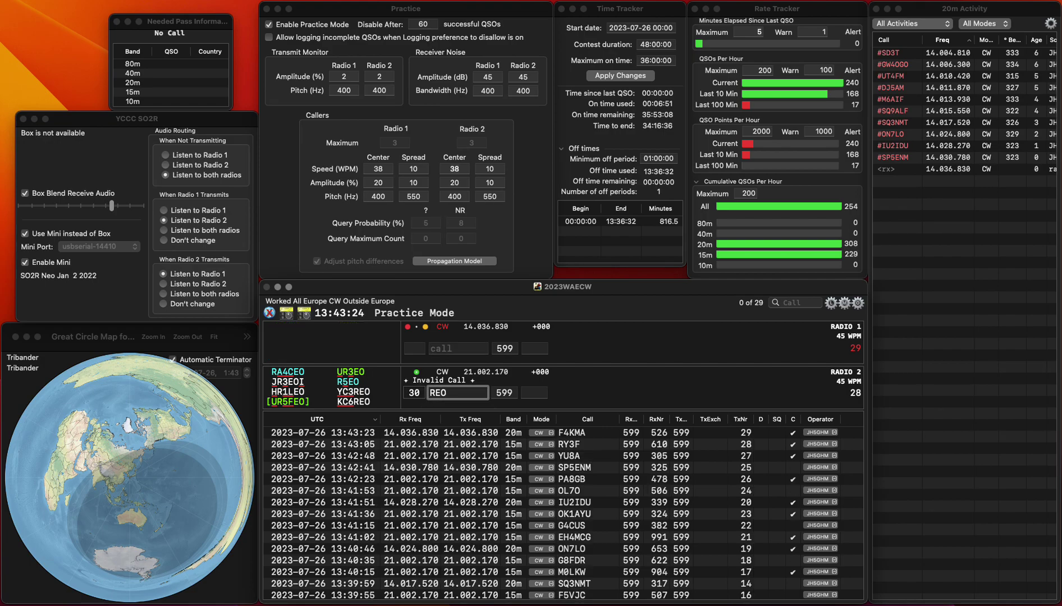
text(IK0)
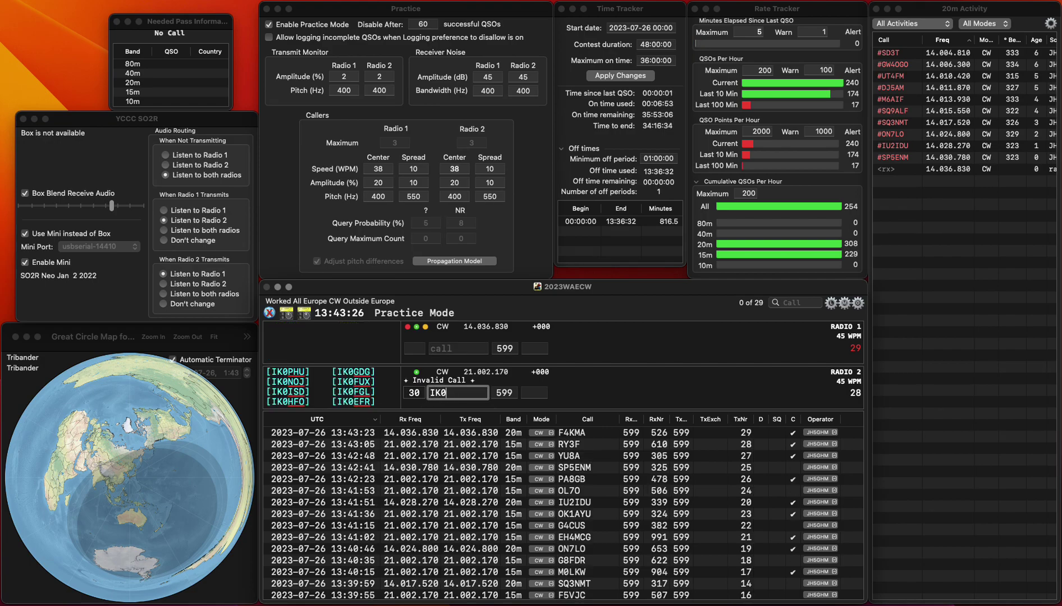
key(Return)
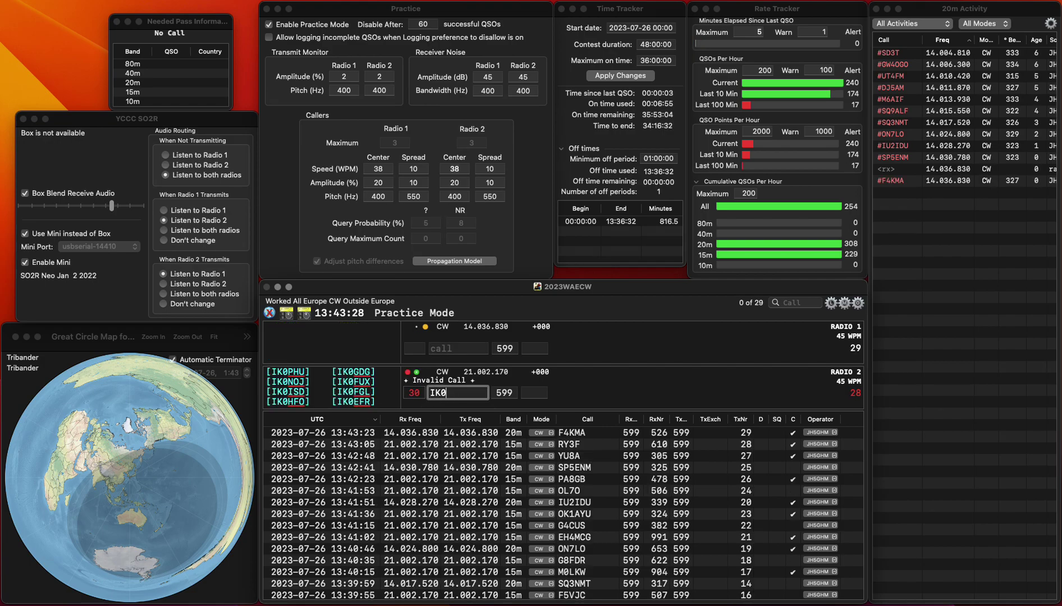
text(YUO)
key(Return)
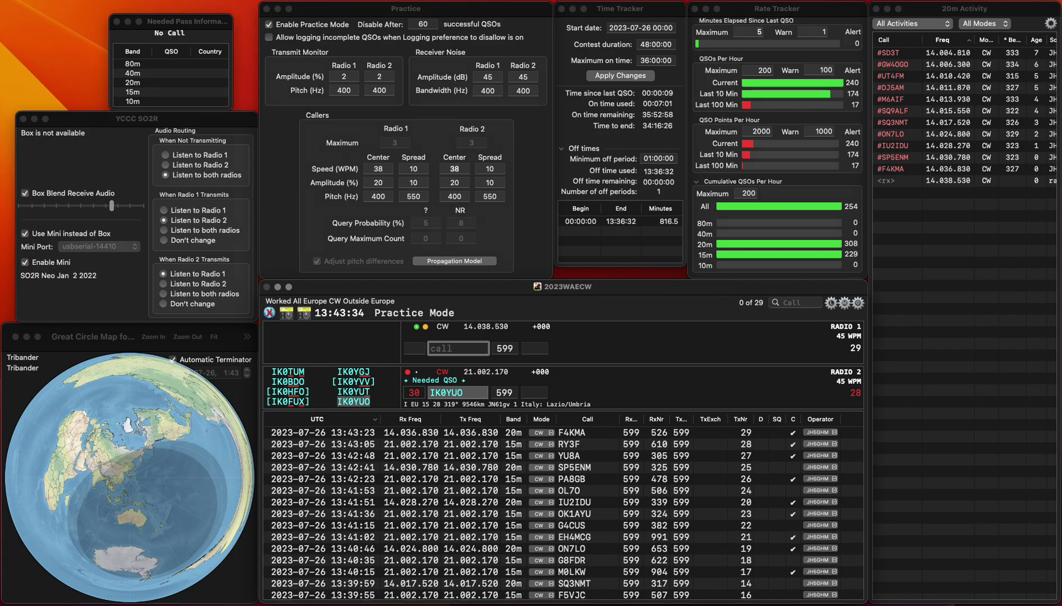
key(Down)
key(space)
text(102)
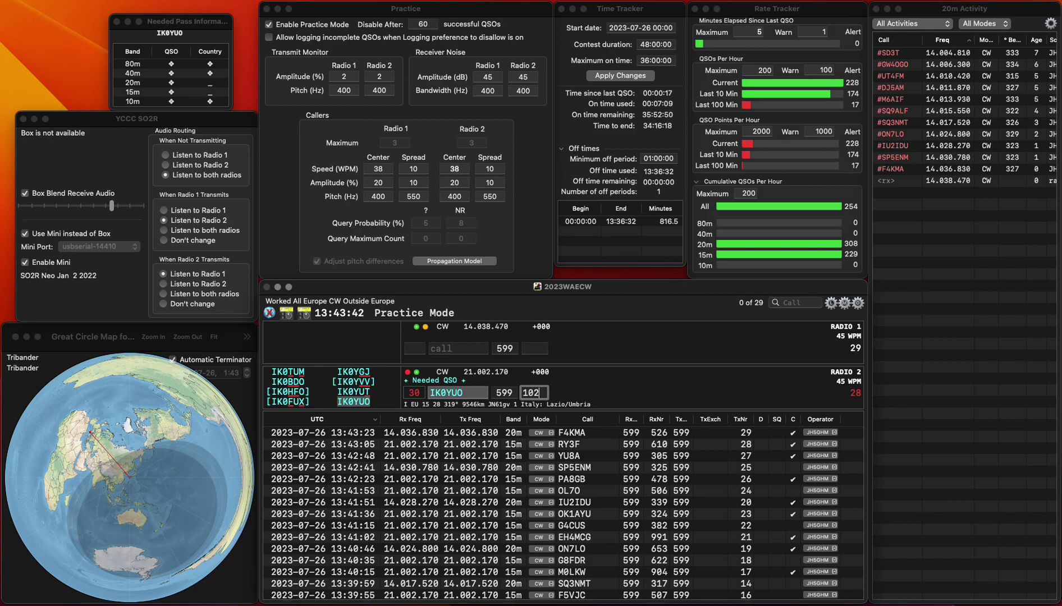
key(Return)
text(GVV)
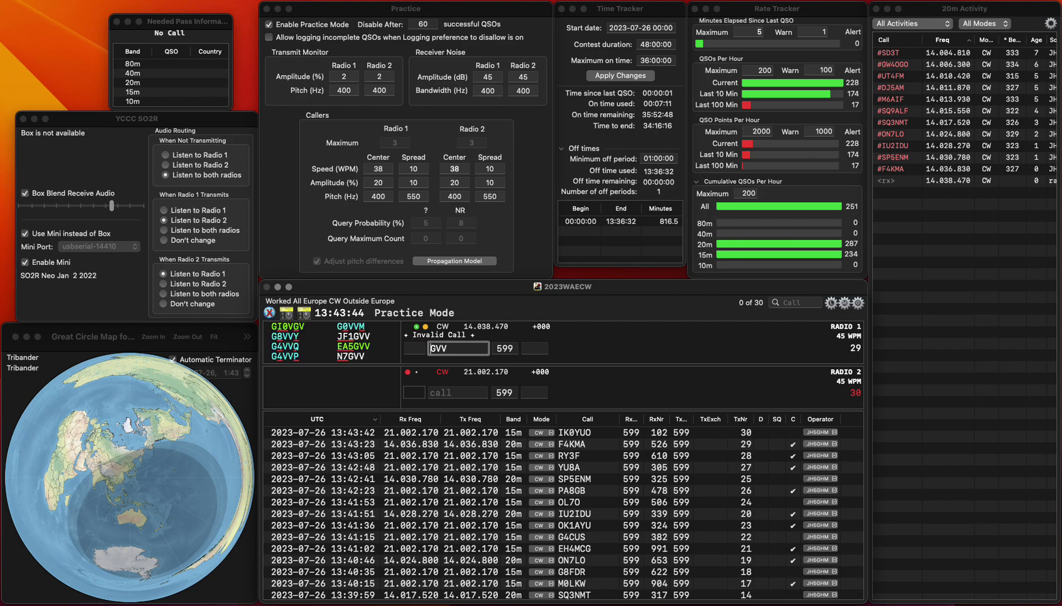
key(Down)
text(9A)
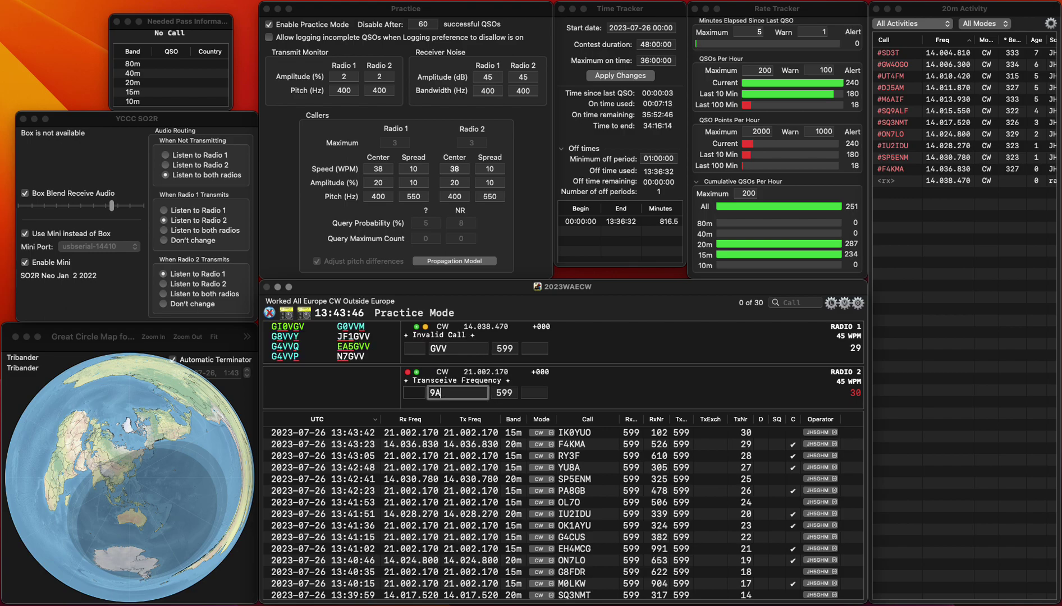
text(/)
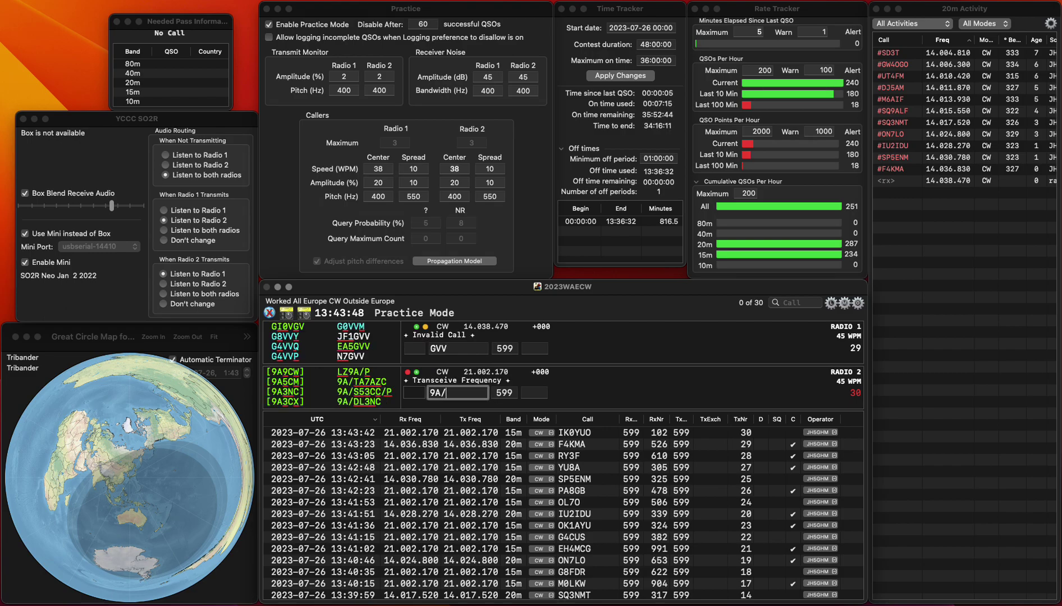
text(OE5)
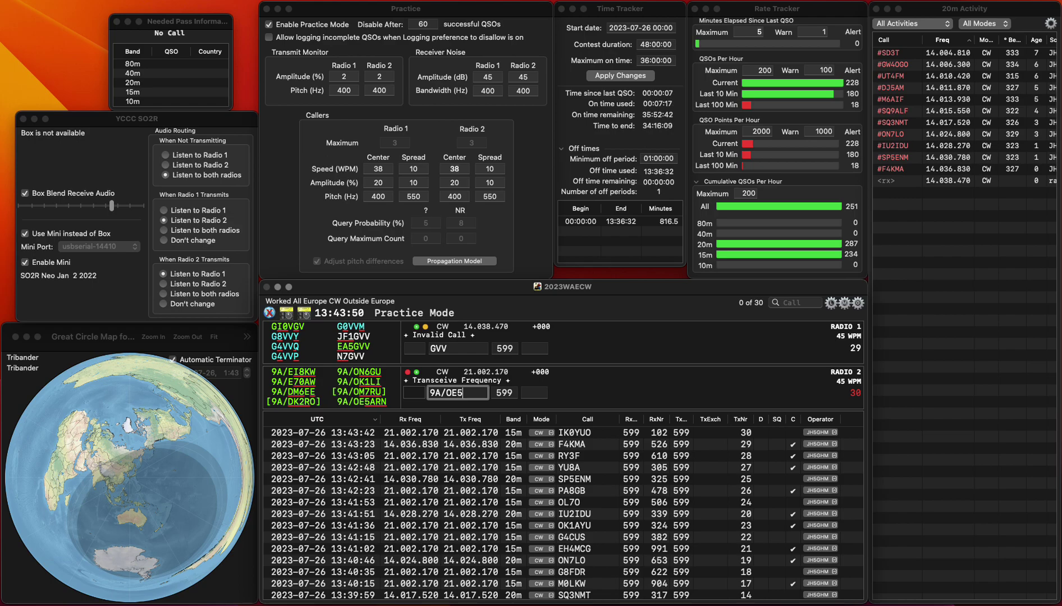
text(ARN)
key(Return)
Complete the partial call on Radio 1 as EA5GVV and send the exchange.
key(Up)
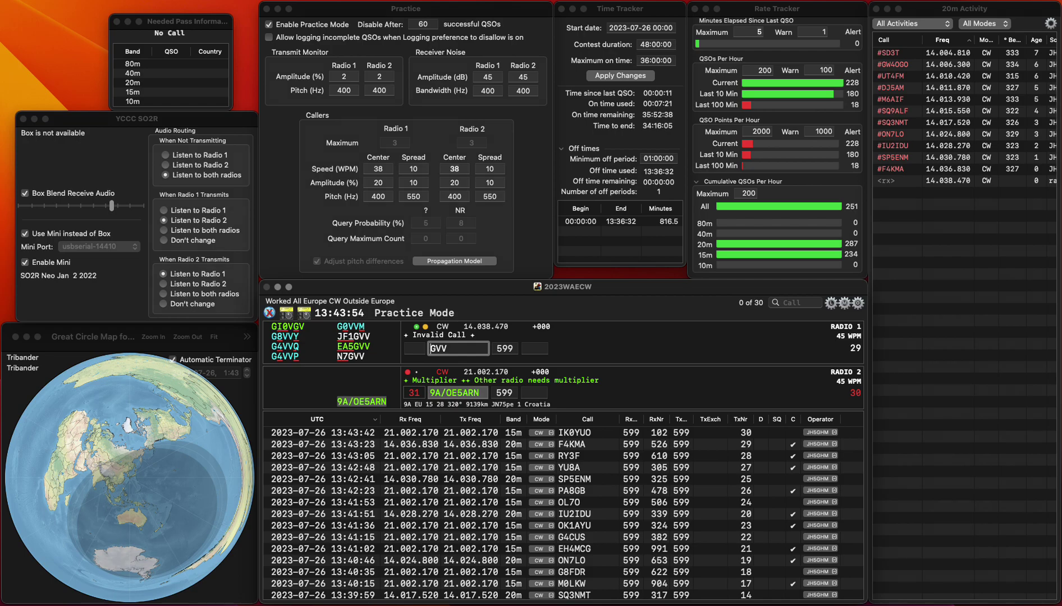
text(EA5)
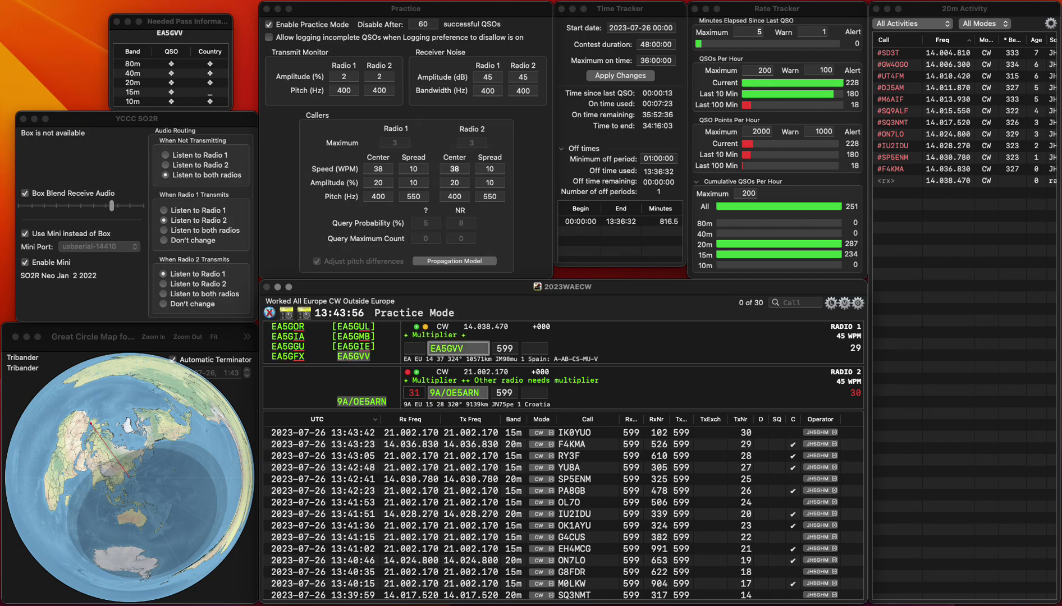
key(Return)
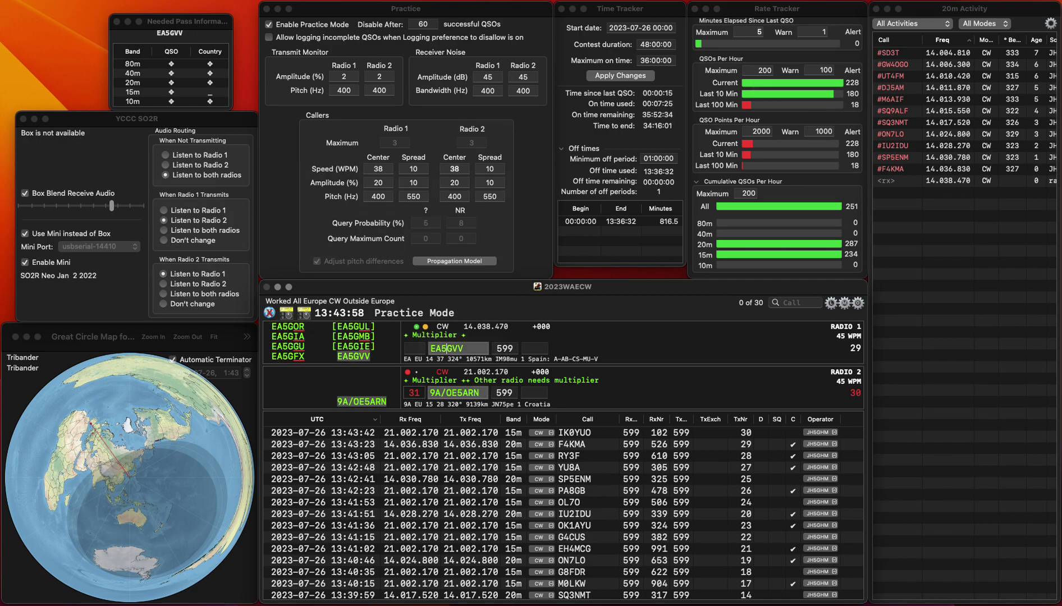
key(space)
text(2)
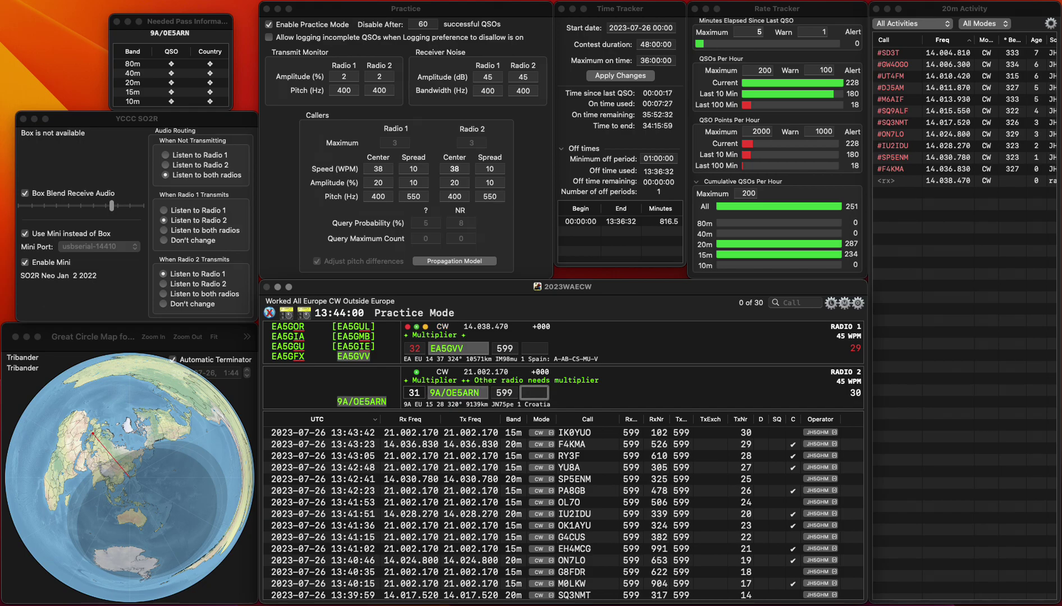
text(7)
key(Return)
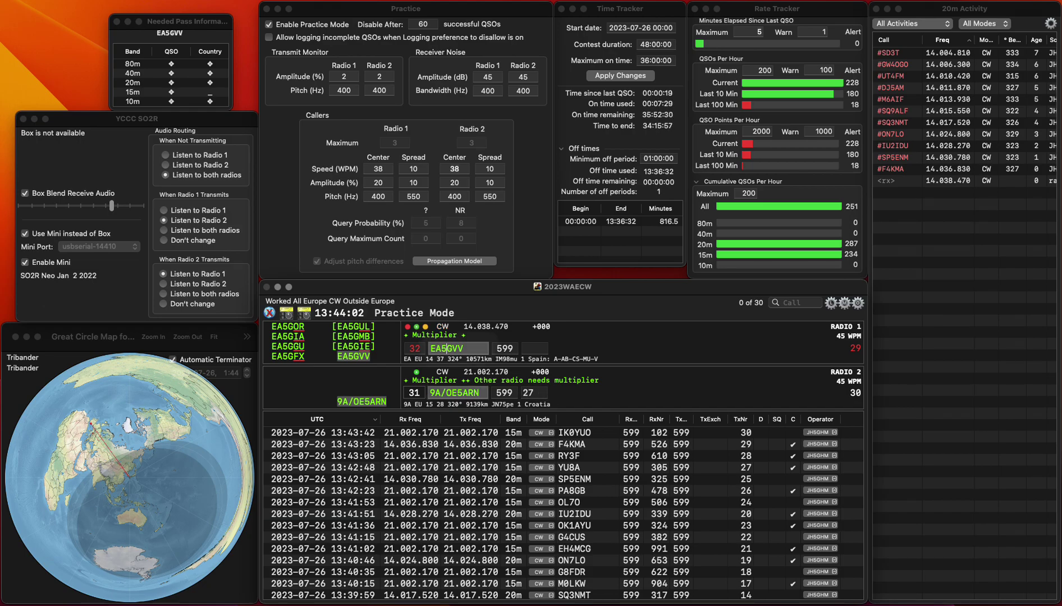
text(946)
key(Return)
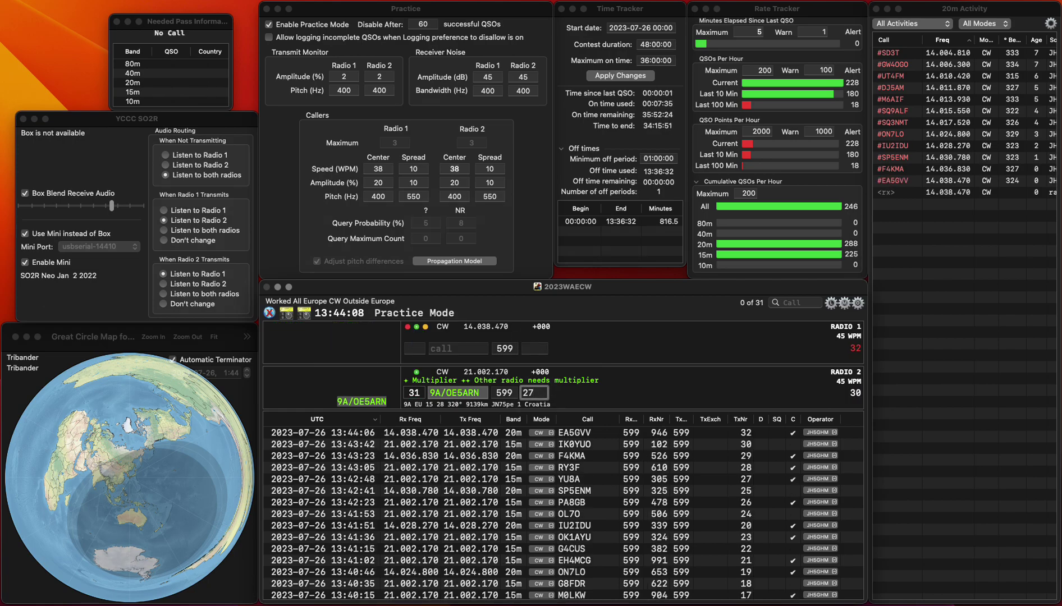
key(BackSpace)
text(17)
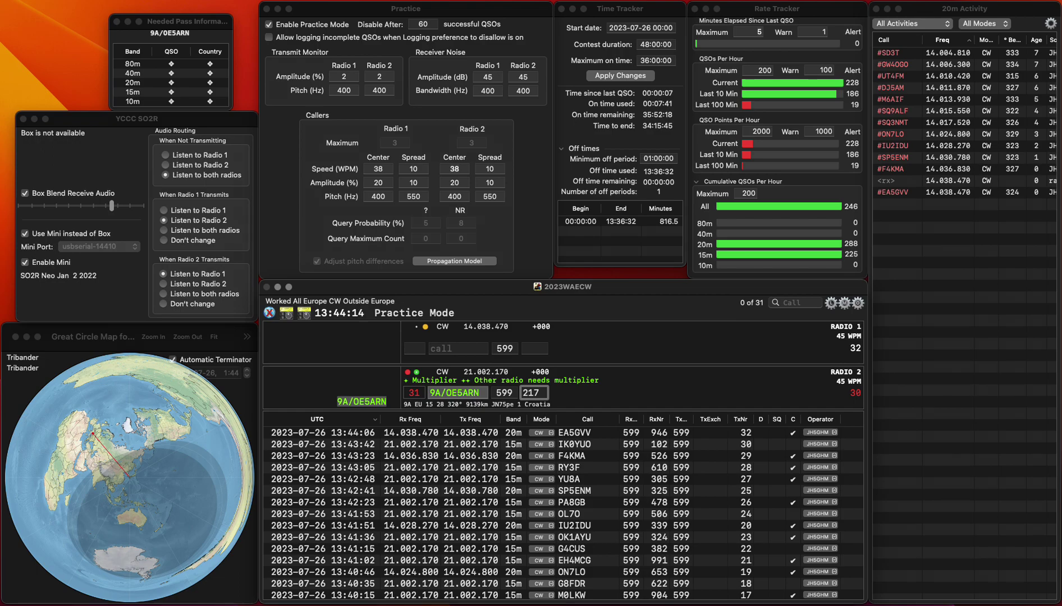
key(Return)
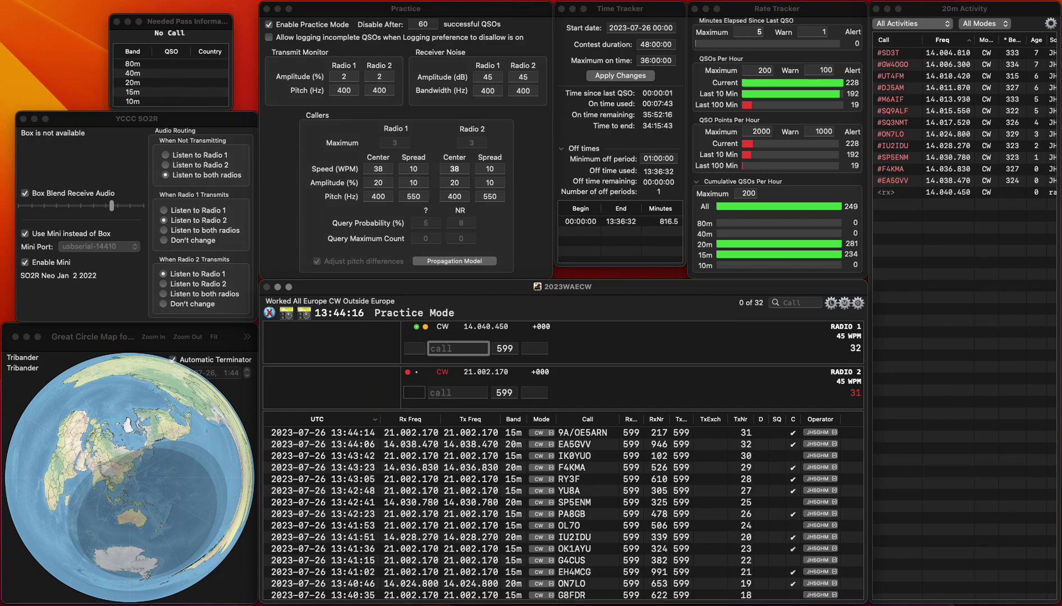
key(Down)
text(30)
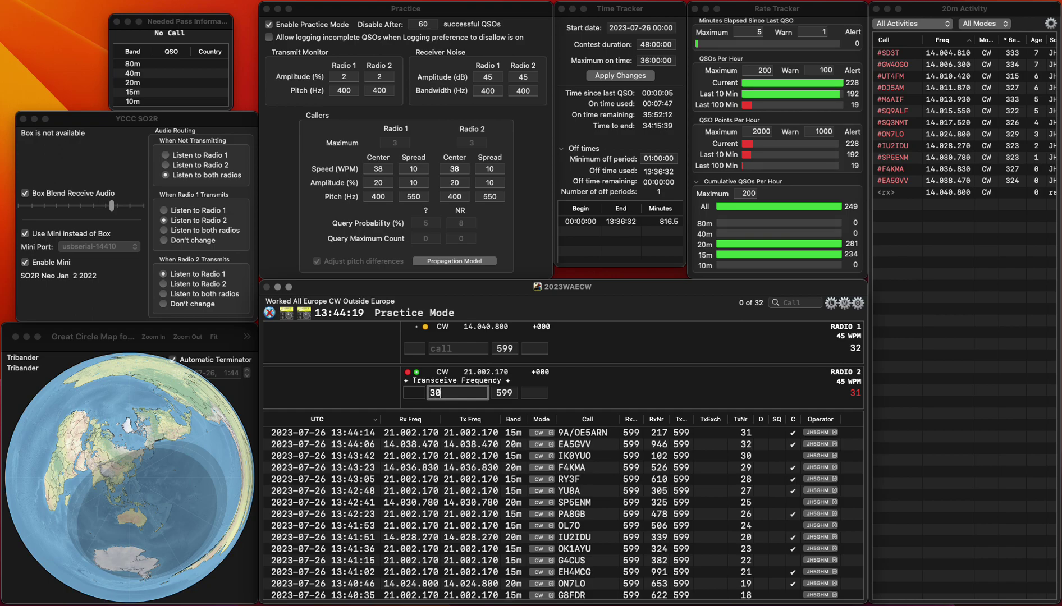
text(AMLZ)
key(Return)
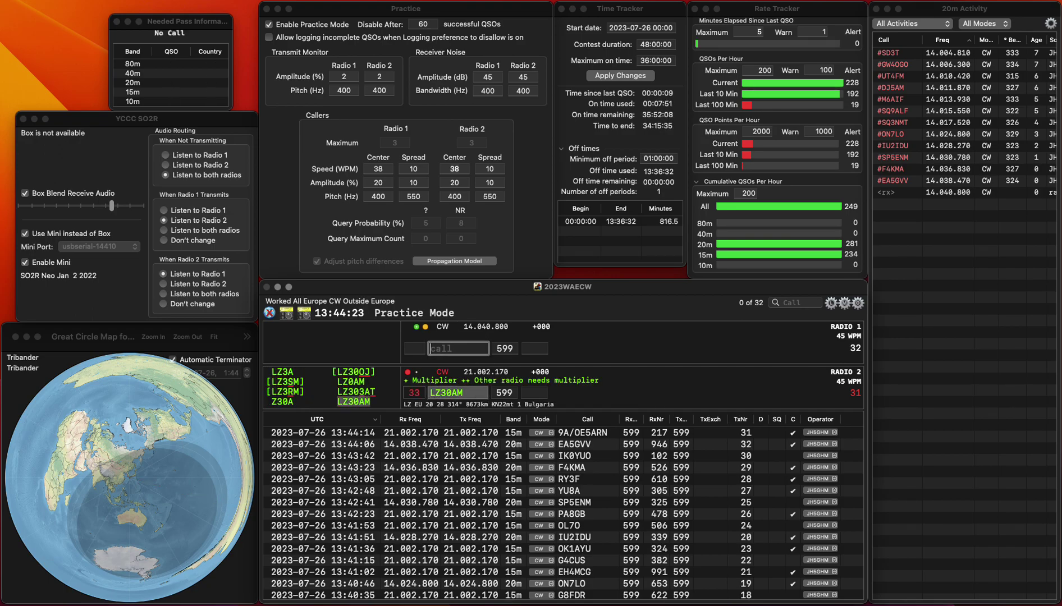
click(439, 393)
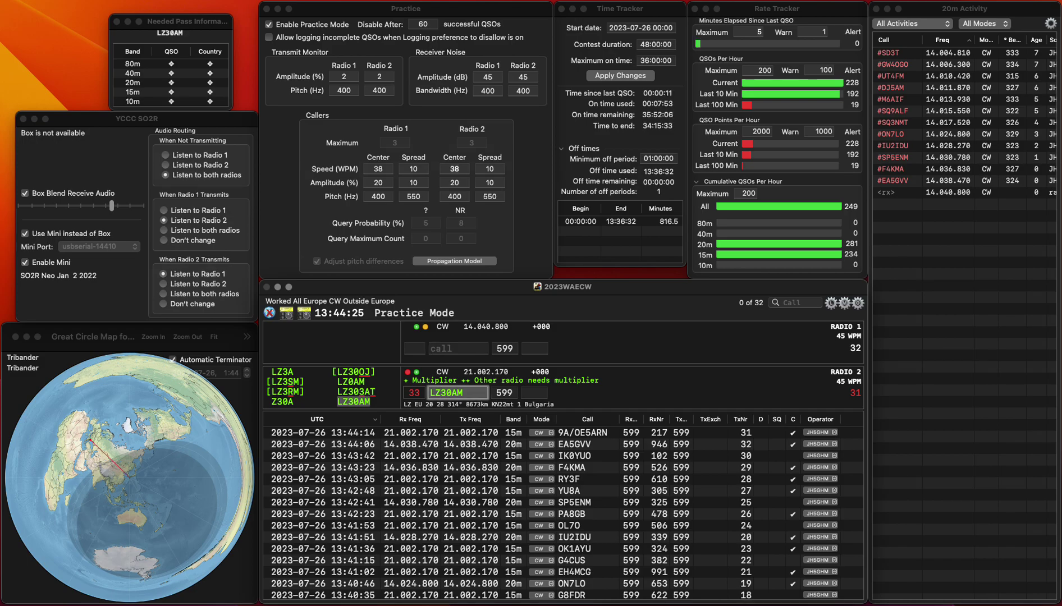
key(Tab)
text(486)
key(Return)
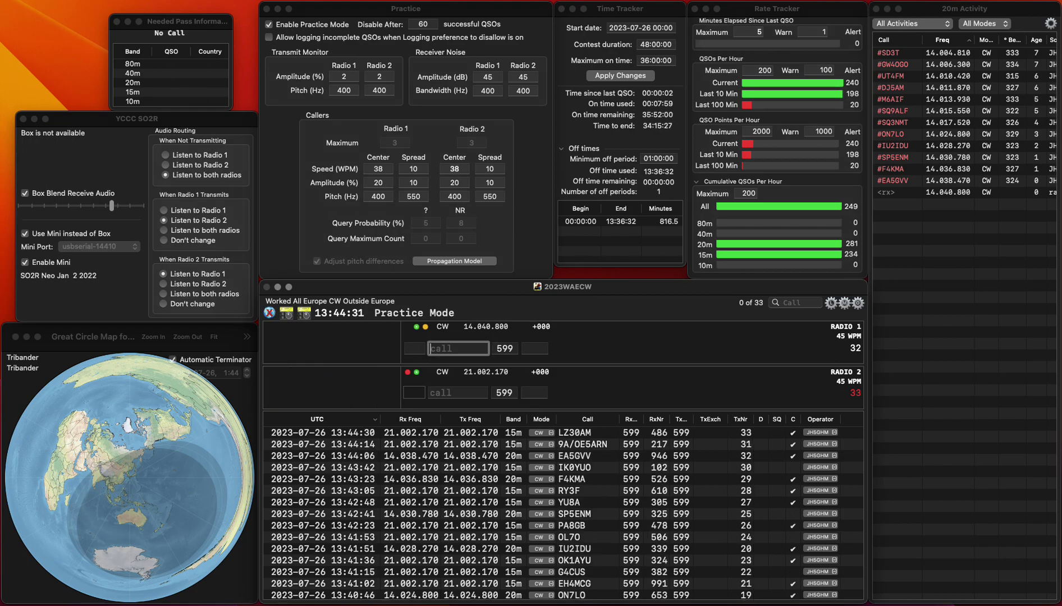
Enter a partial call starting with F on Radio 2, then enter RN4AO on Radio 1 and send its exchange.
key(Down)
text(F)
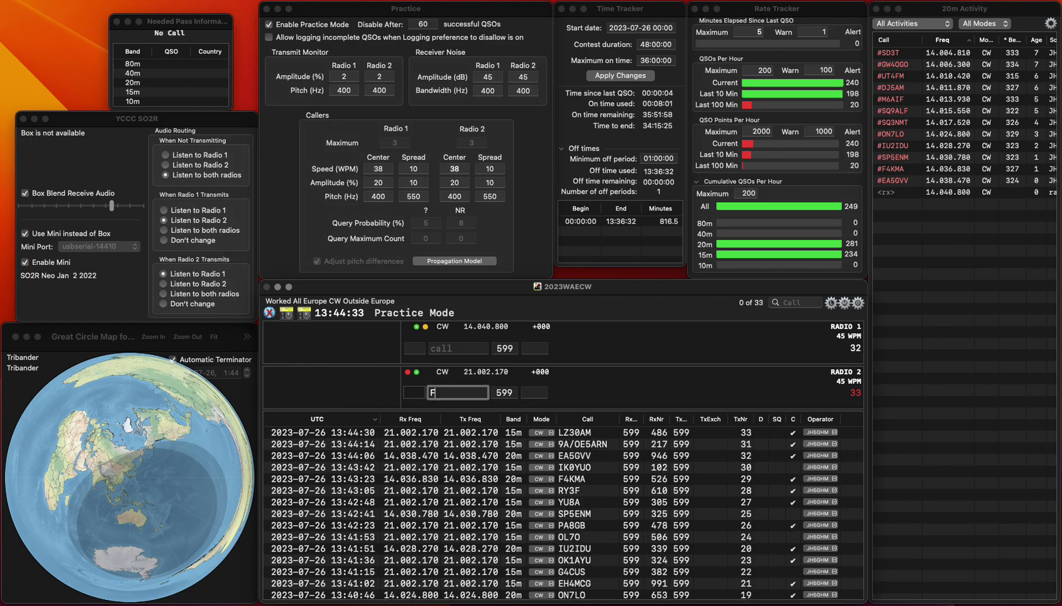
text(8)
key(Return)
key(grave)
text(RN4AO)
key(Return)
Correct the partial call on Radio 2 to F5IVP and send the exchange.
key(grave)
key(BackSpace)
text(5IVP)
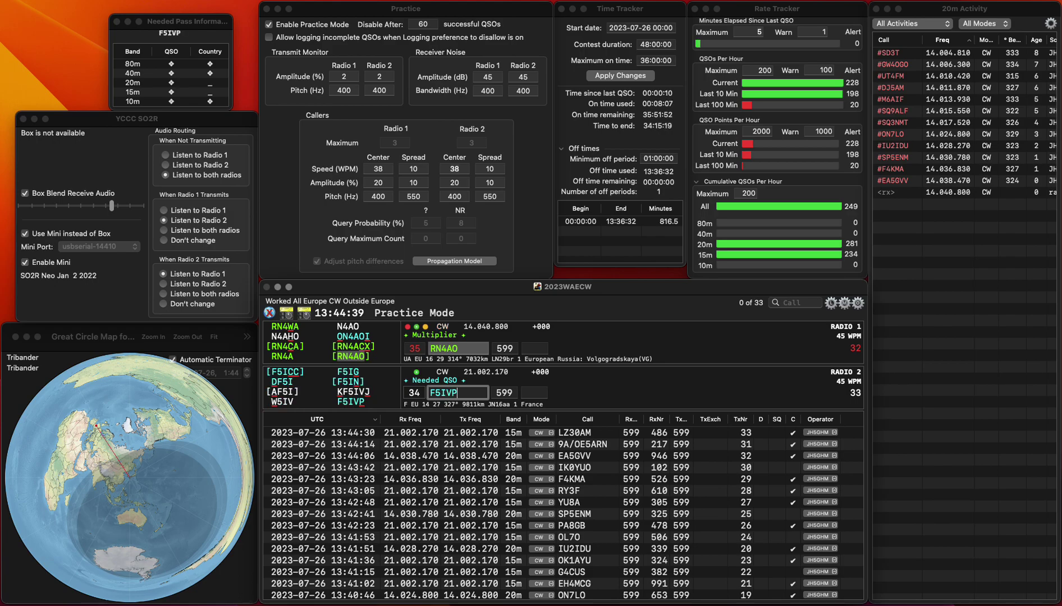
key(Return)
key(grave)
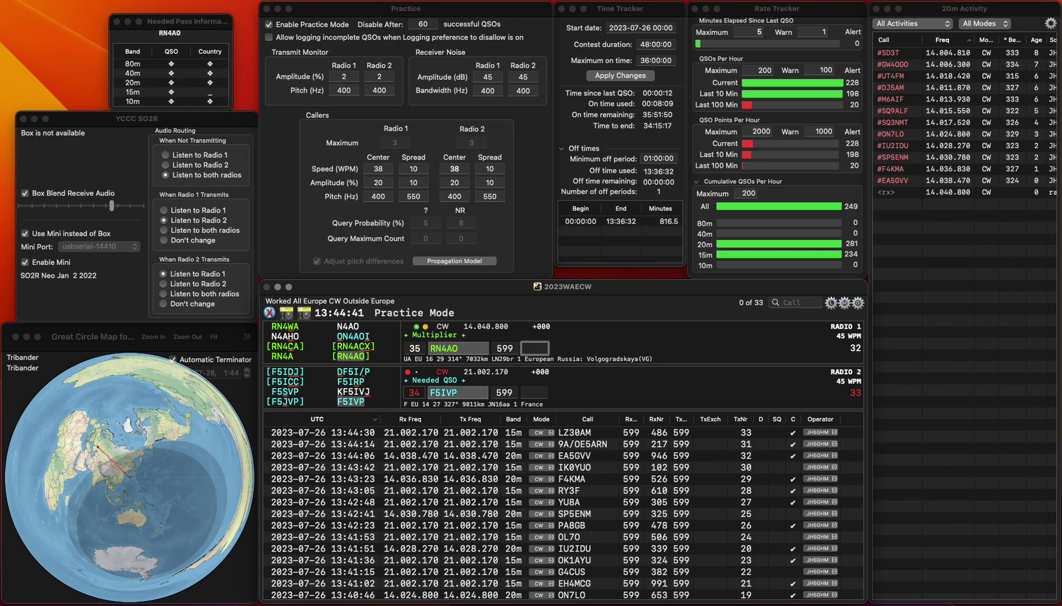
text(455)
key(Return)
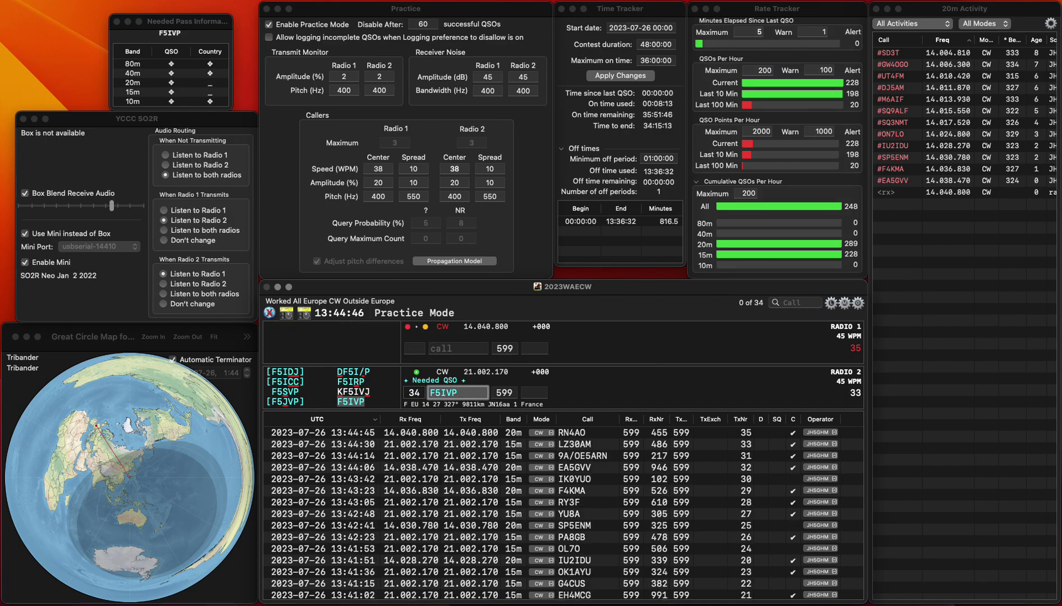
key(space)
text(573)
key(Return)
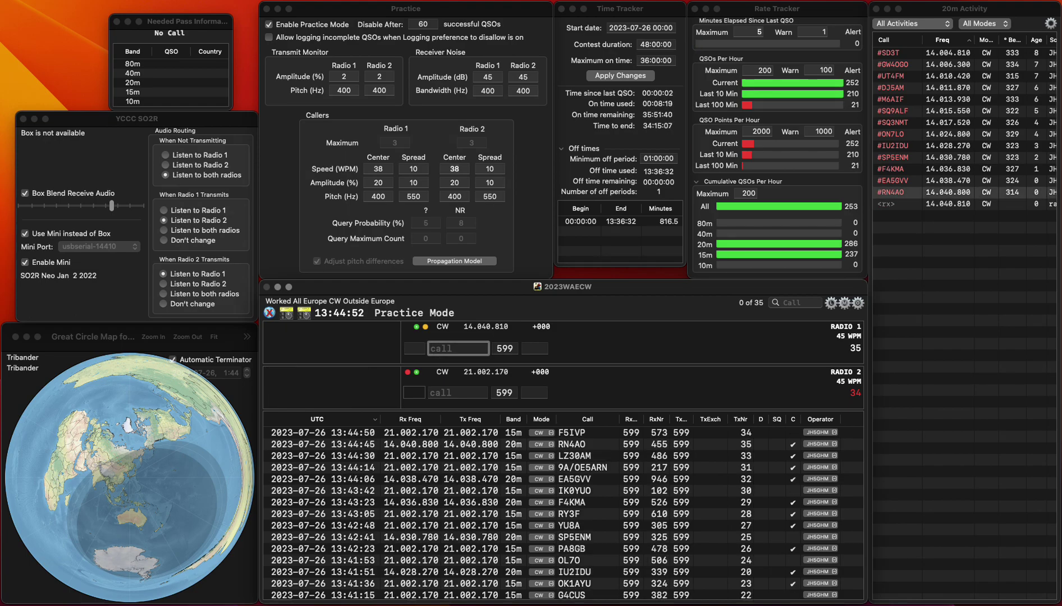
key(Down)
text(F)
text(4IPM)
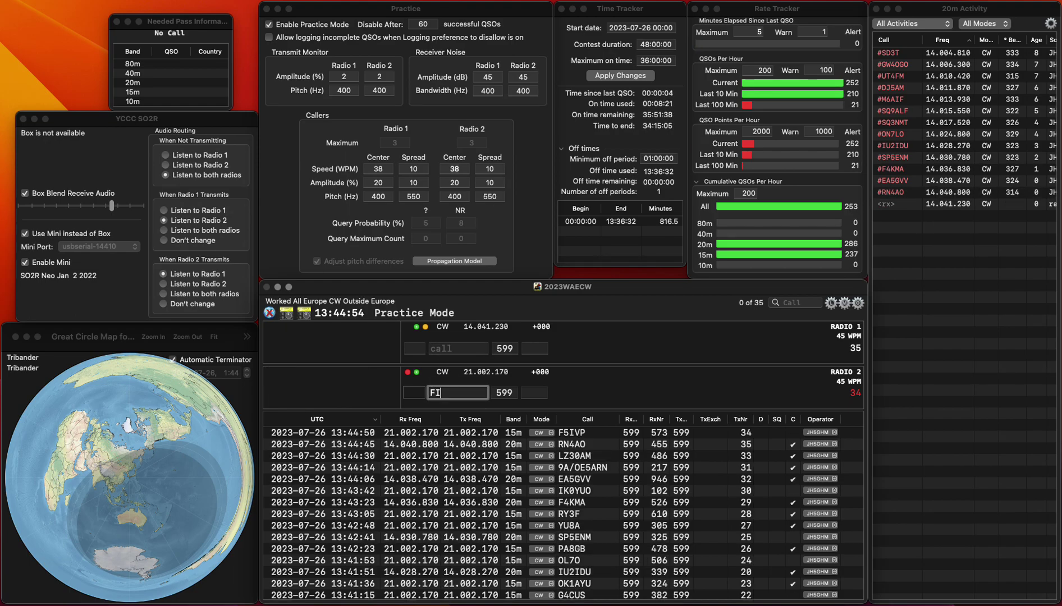
key(Return)
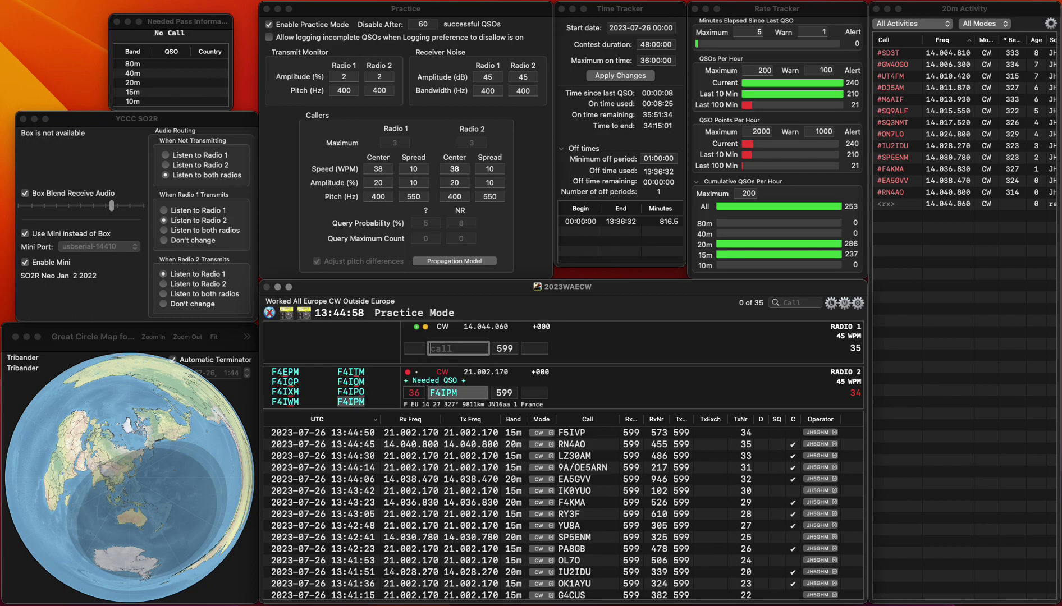
key(Down)
key(space)
text(51)
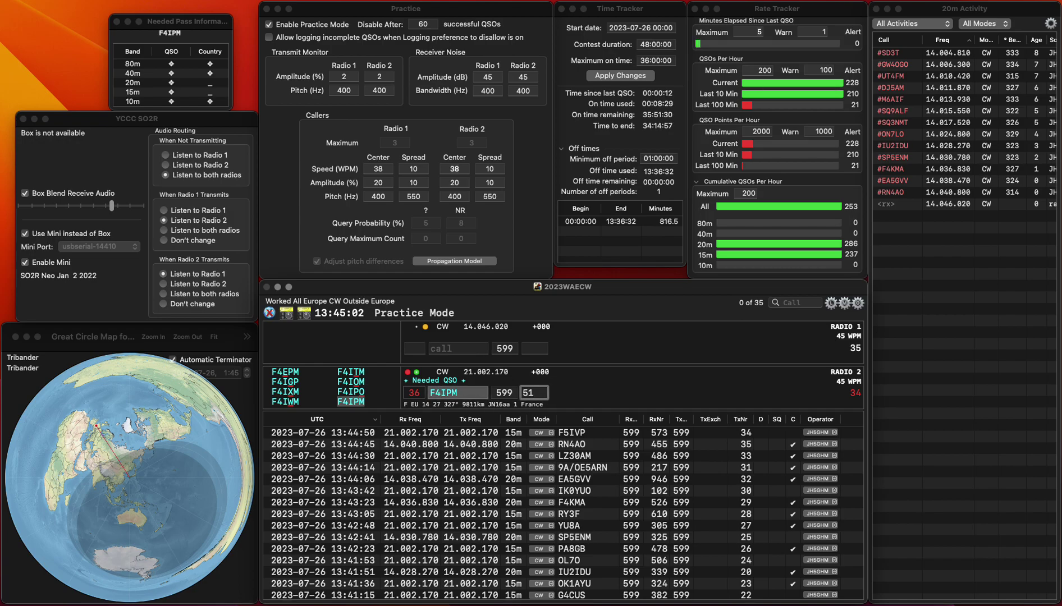
text(4)
key(Return)
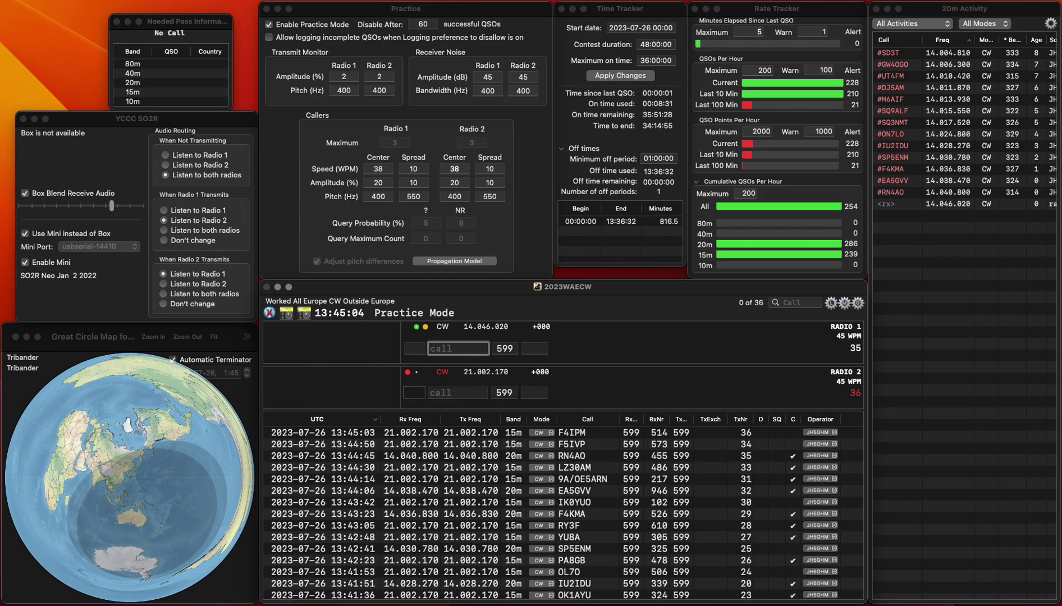
Enter the call RM3Y on Radio 2 and send its exchange.
key(Down)
text(PM3Y)
key(Delete)
text(RM3Y)
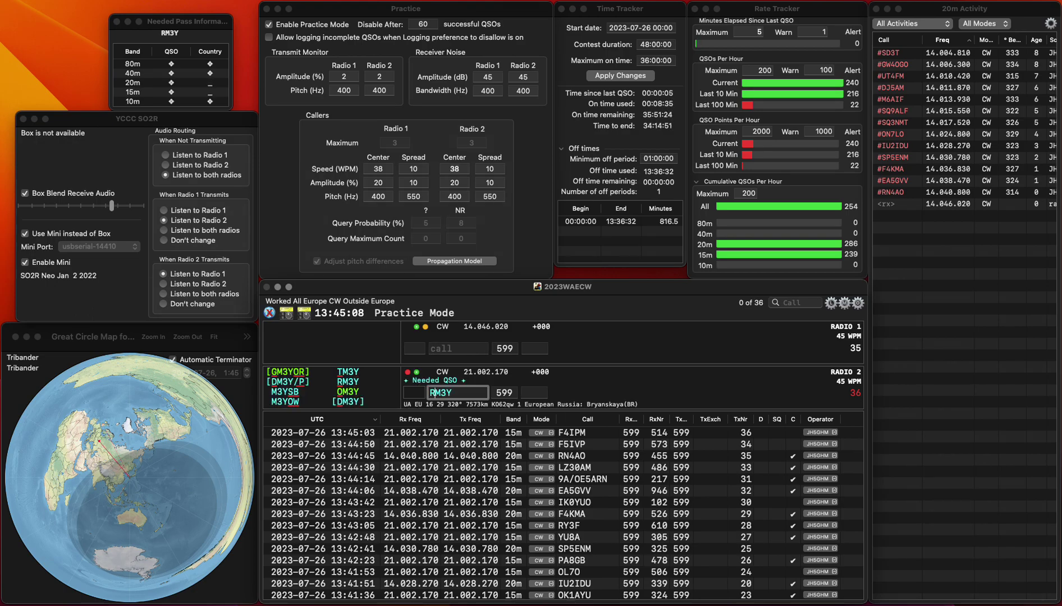
key(Return)
key(Up)
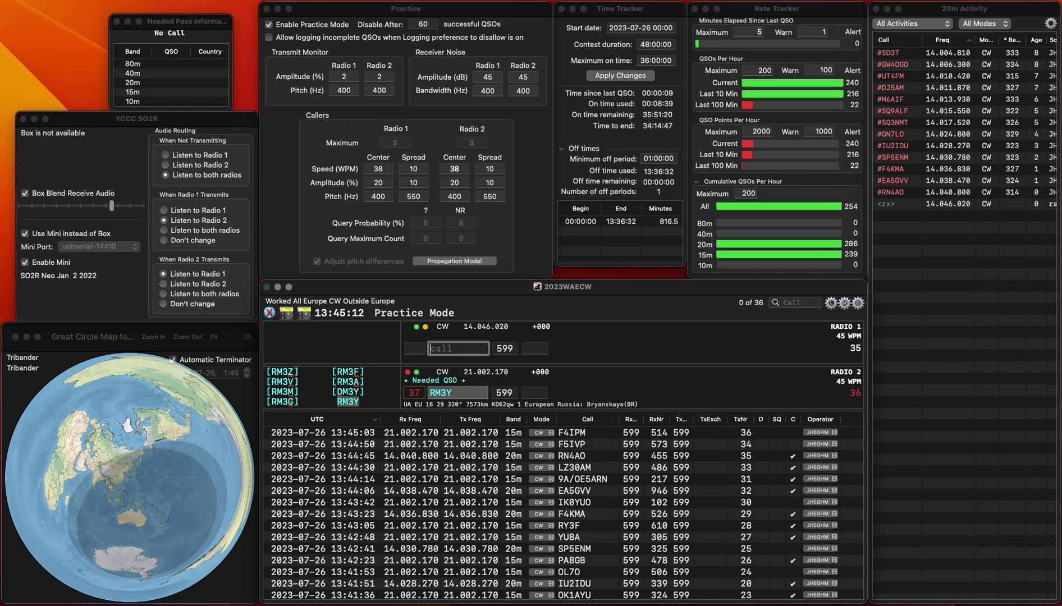
key(Down)
key(space)
key(Up)
key(space)
text(6)
key(space)
text(R)
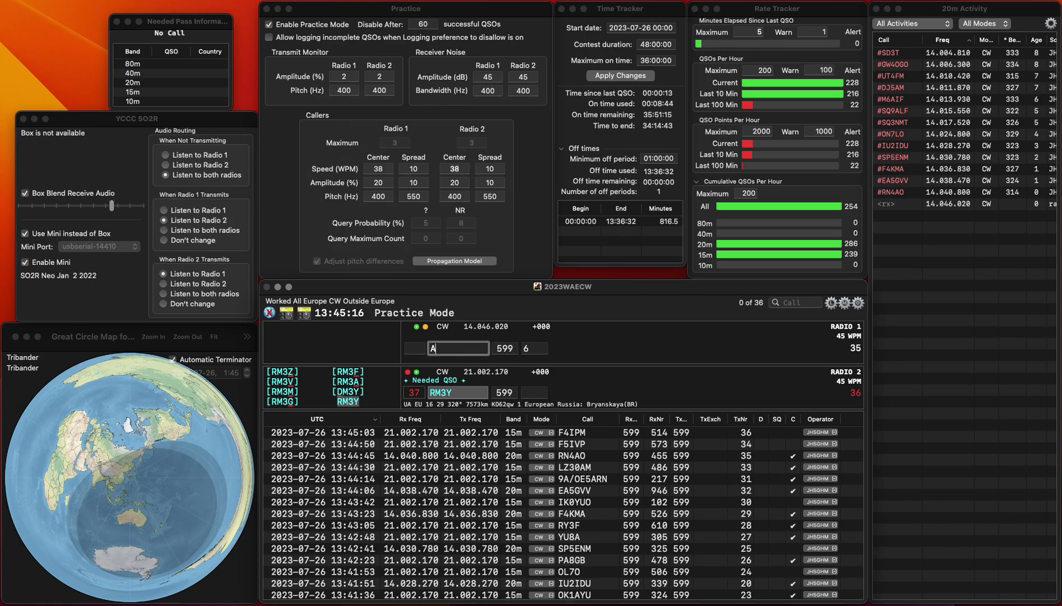
text(RR)
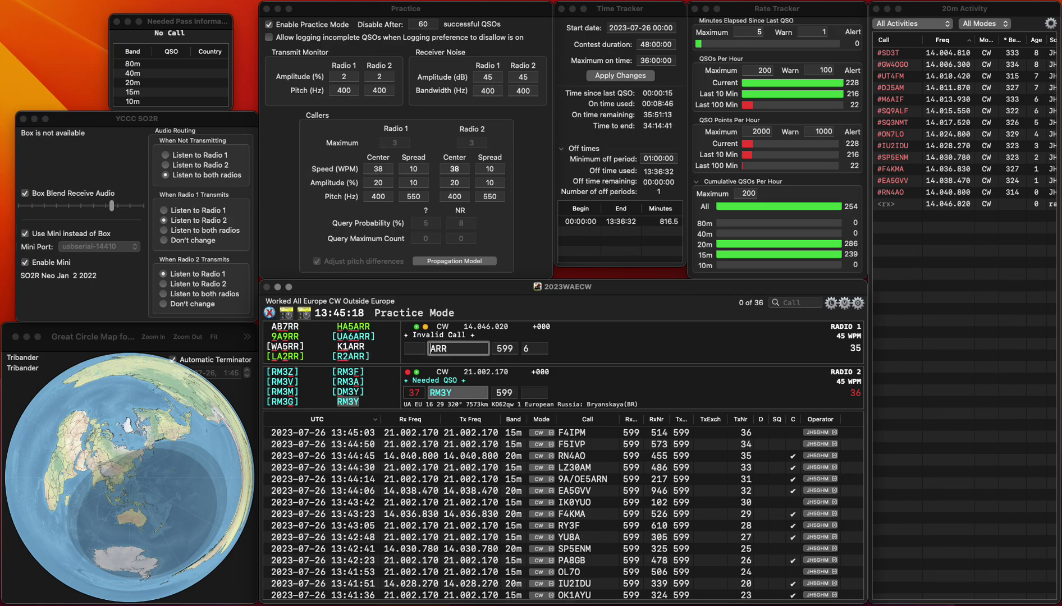
text(UA6)
Log RM3Y on Radio 2 with received number 592 and clear the UA6ARR call from Radio 1.
key(Tab)
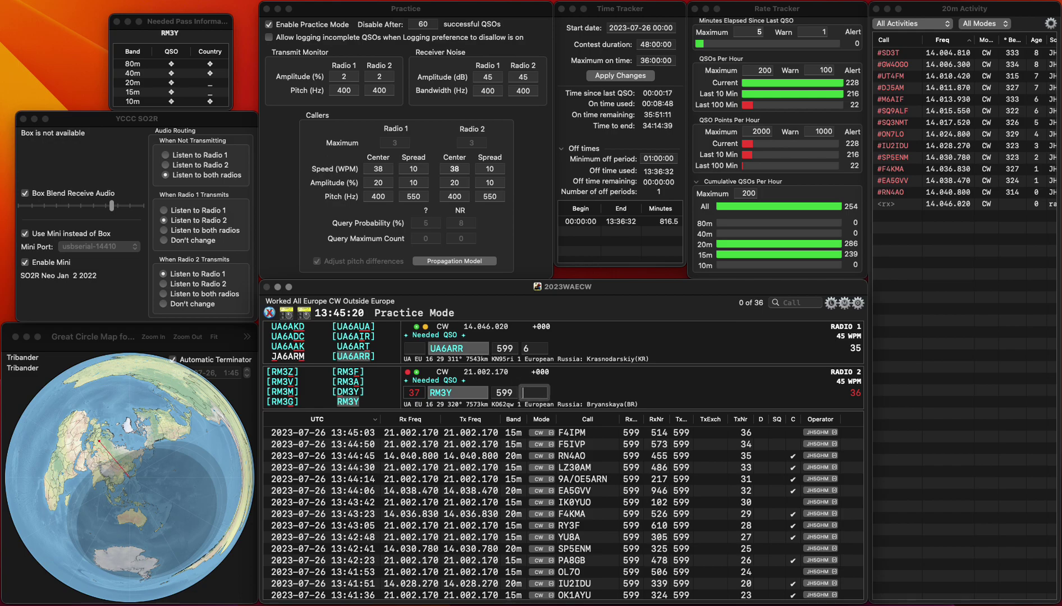
text(592)
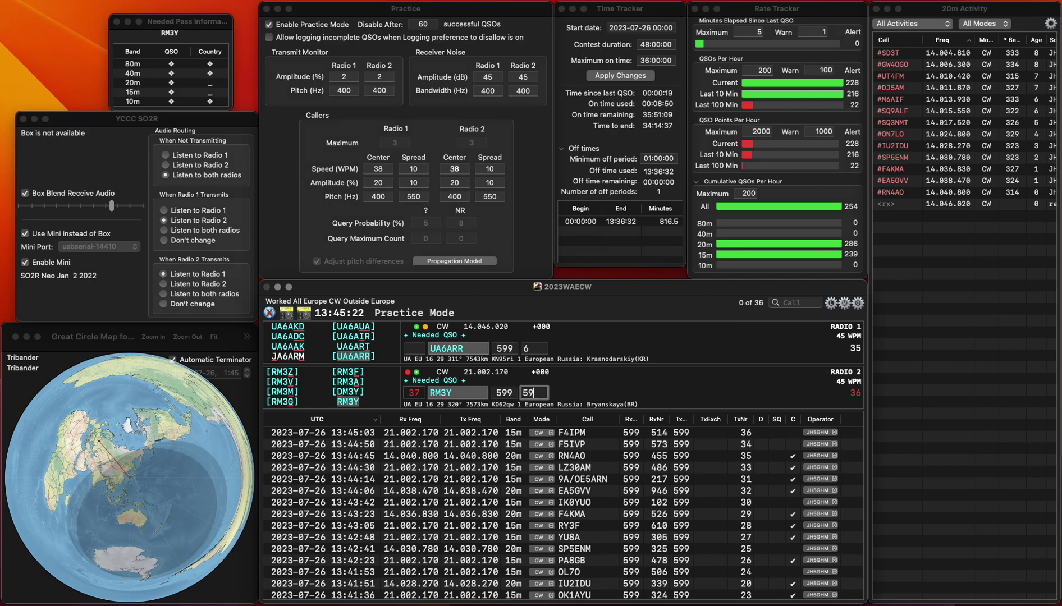
key(Return)
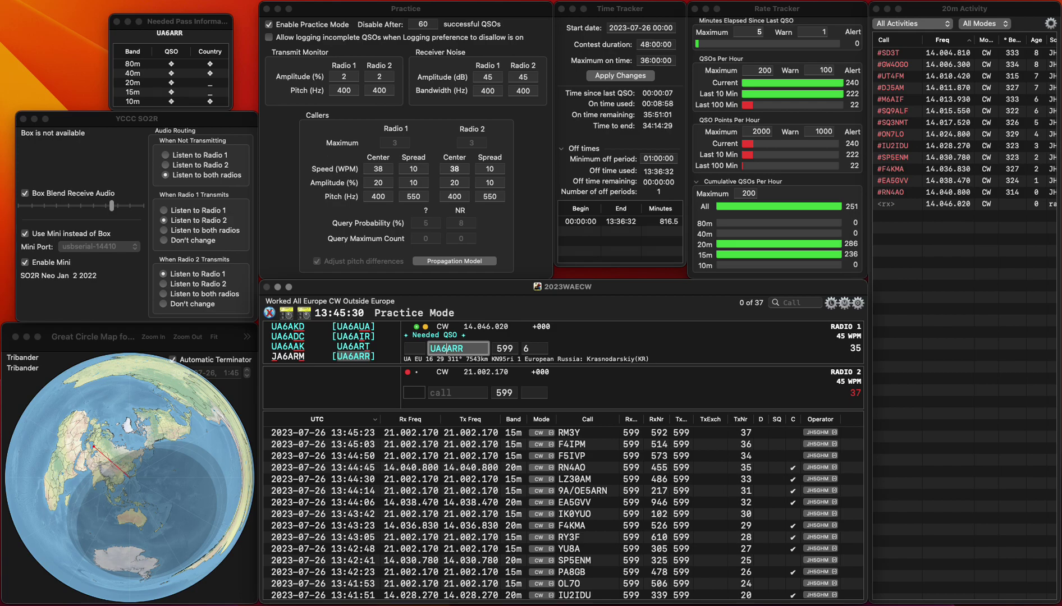
key(Escape)
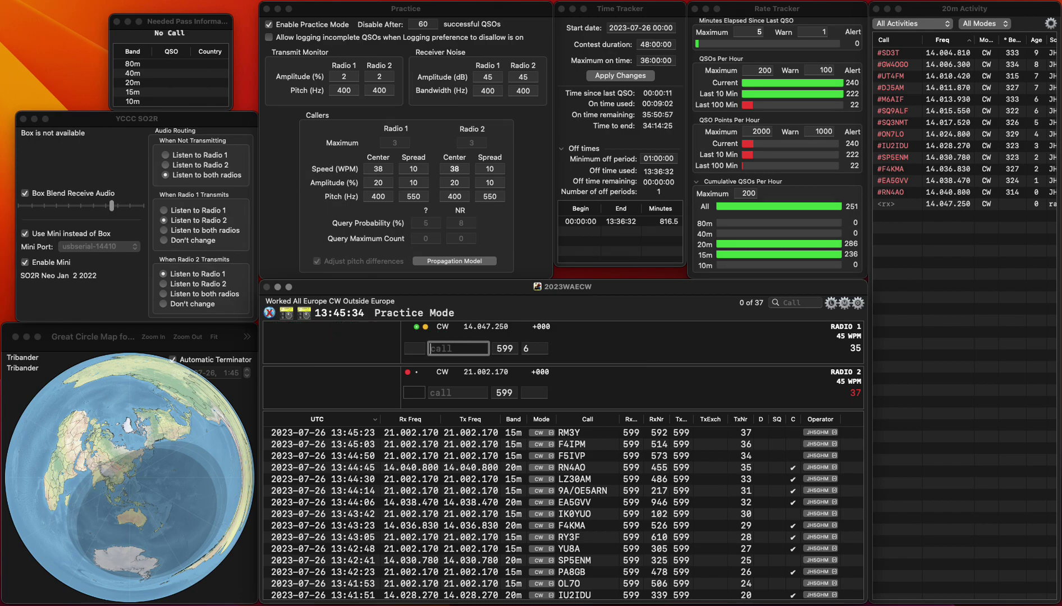
Enter the call RK3SWB on Radio 2 and send its exchange.
click(458, 393)
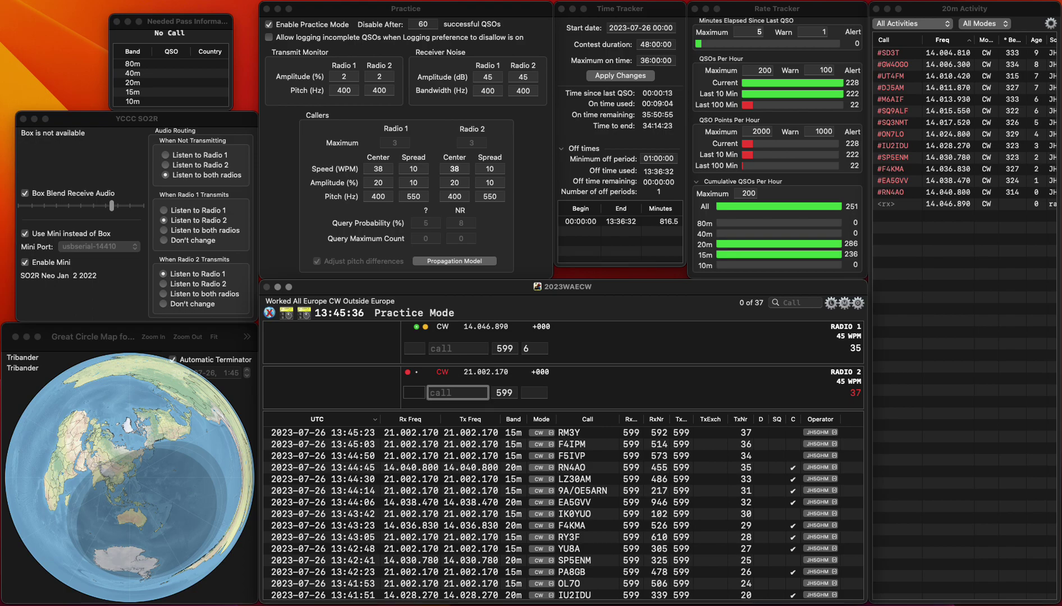
text(RK3SKB)
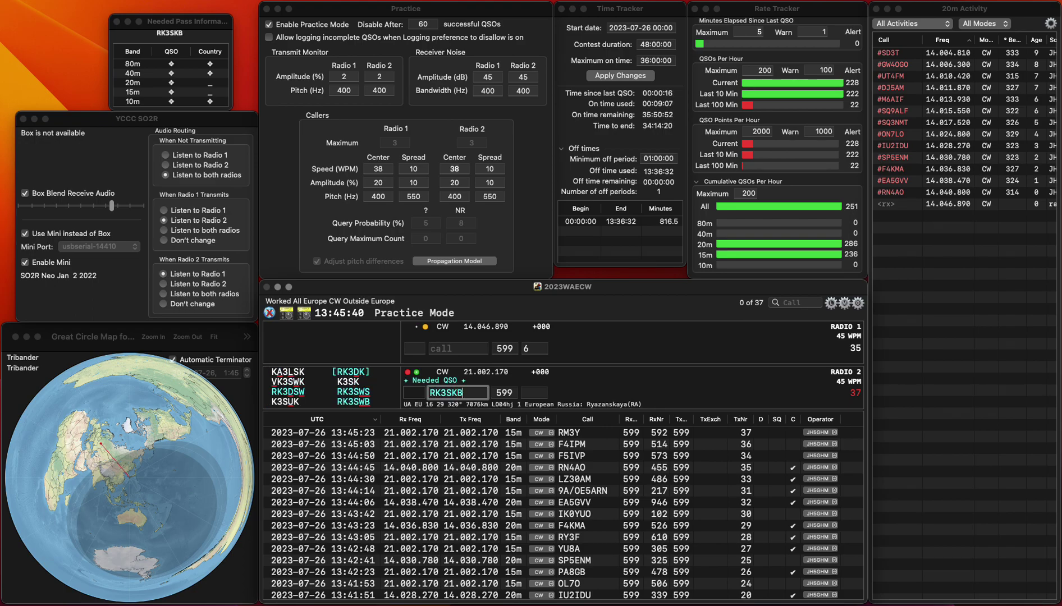
key(BackSpace)
key(BackSpace)
text(WB)
key(Return)
Log RK3SWB on Radio 2 with received number 694.
key(backslash)
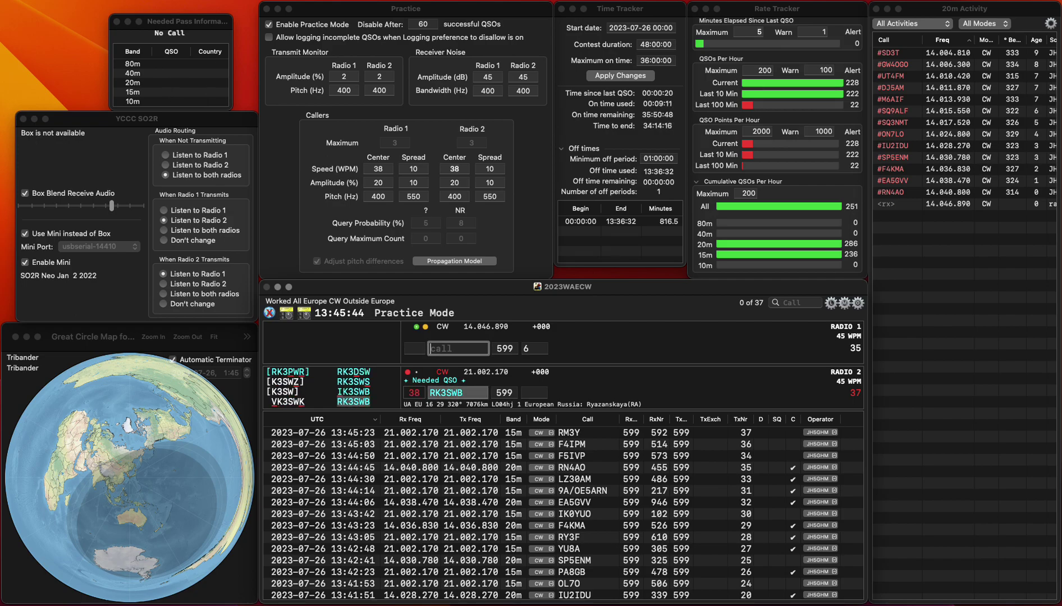
key(backslash)
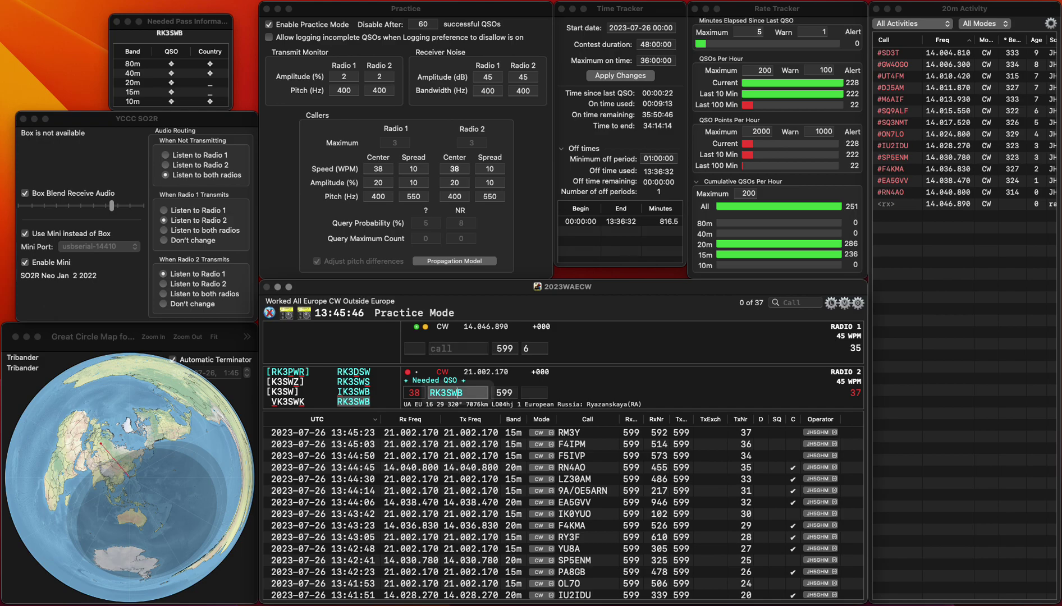
key(Tab)
text(694)
key(Return)
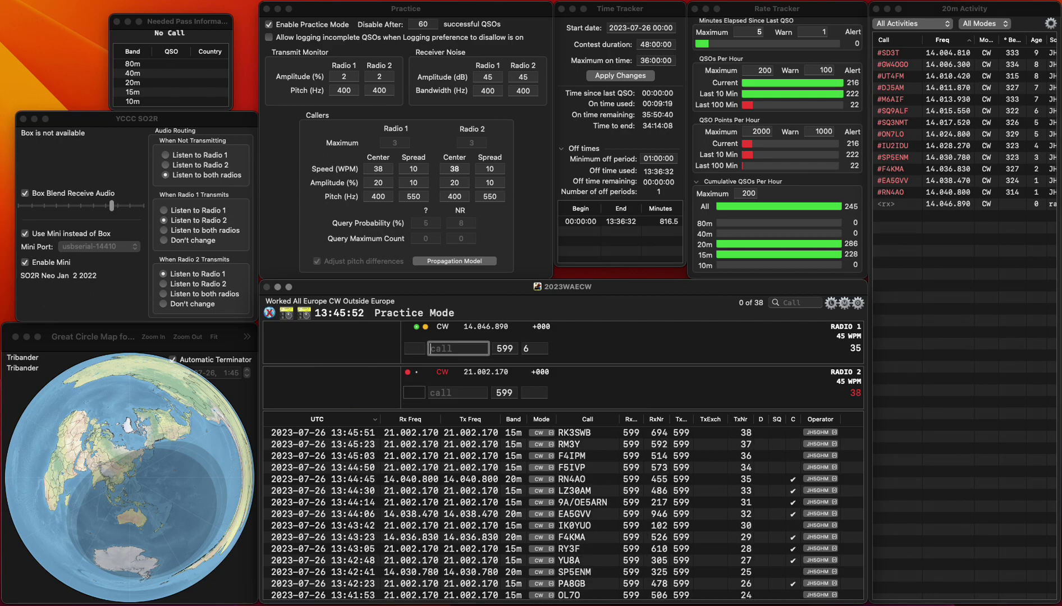
text(F4CXO)
key(Return)
text(SN2S)
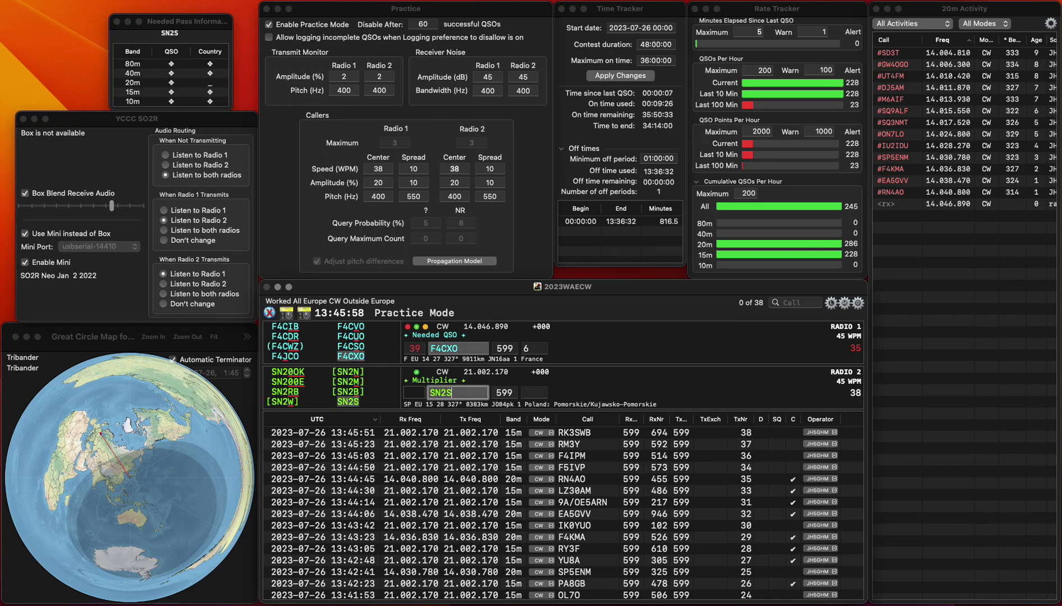
key(Return)
Log F4CXO on Radio 1 with received number 955 and SN2S on Radio 2 with received number 460.
key(space)
key(BackSpace)
key(space)
key(Tab)
text(955)
key(Return)
text(460)
key(Return)
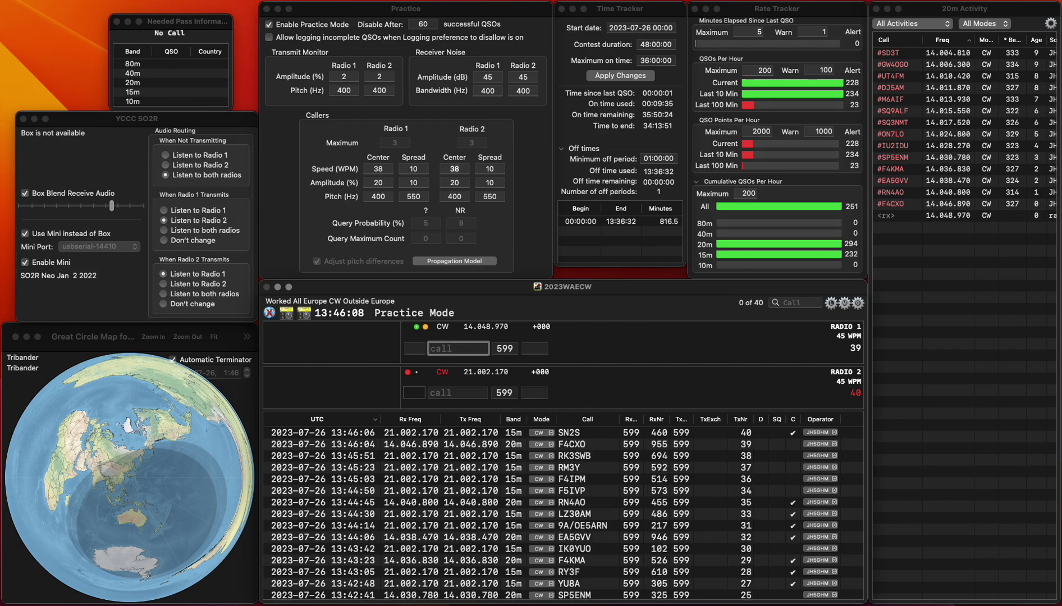
click(458, 393)
text(FU)
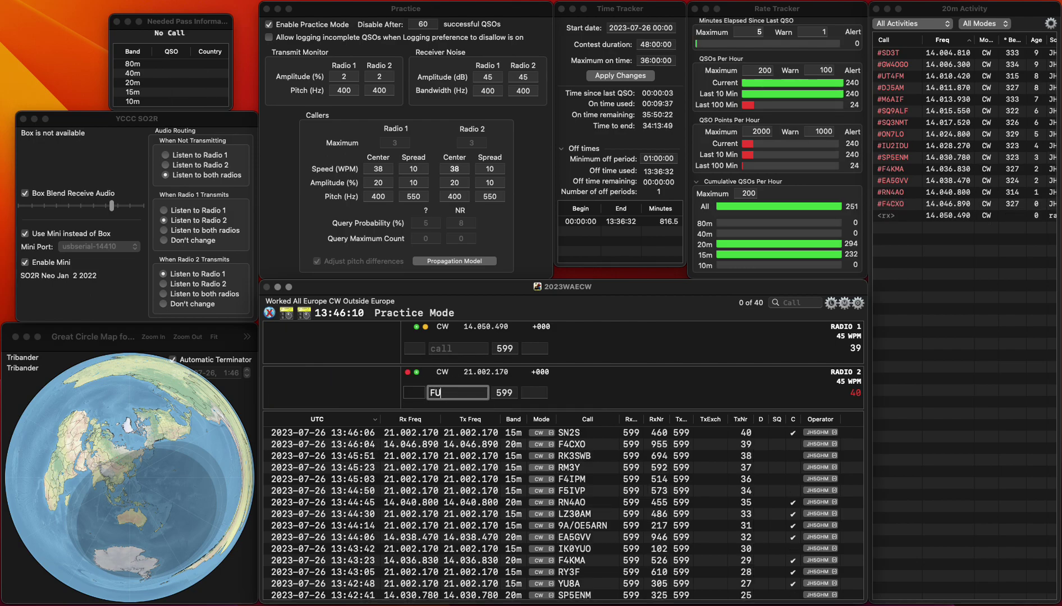
text(1HQR)
key(Home)
key(Delete)
text(Y)
key(Return)
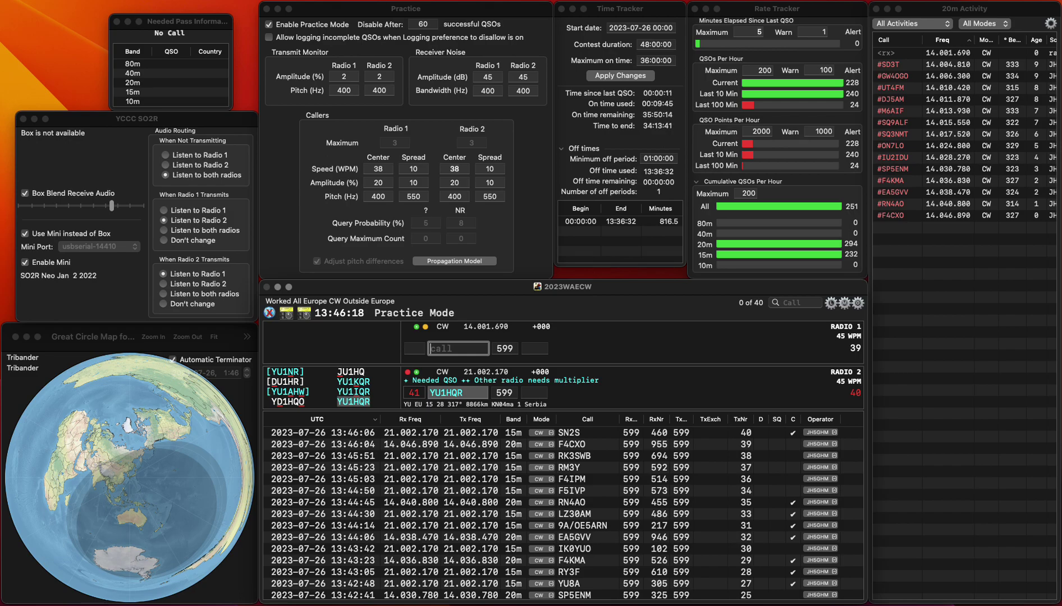
key(Down)
key(space)
text(115)
key(Return)
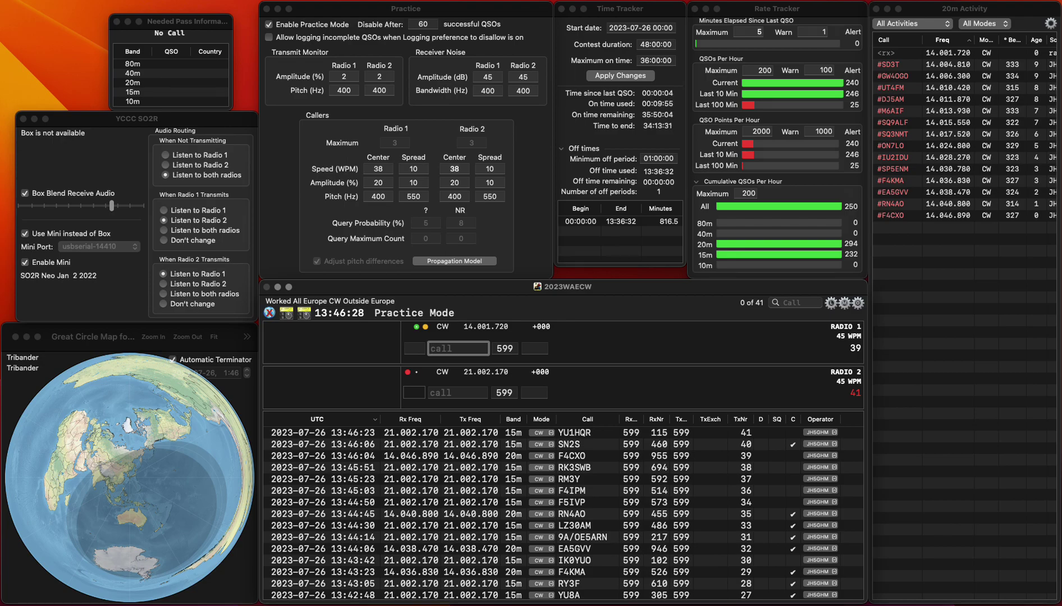
text(ON5)
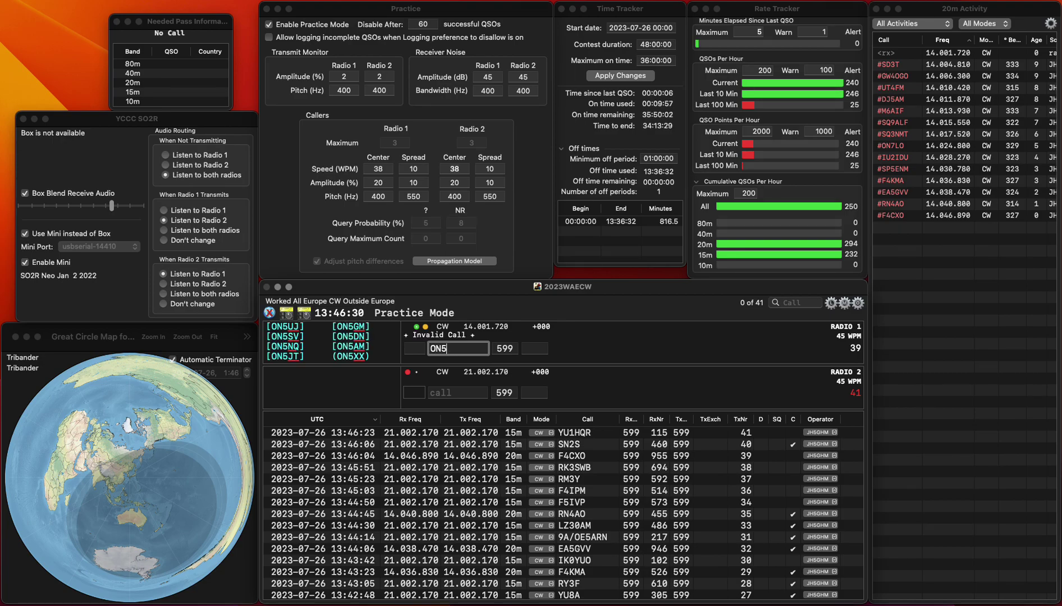
text(RJ)
key(Return)
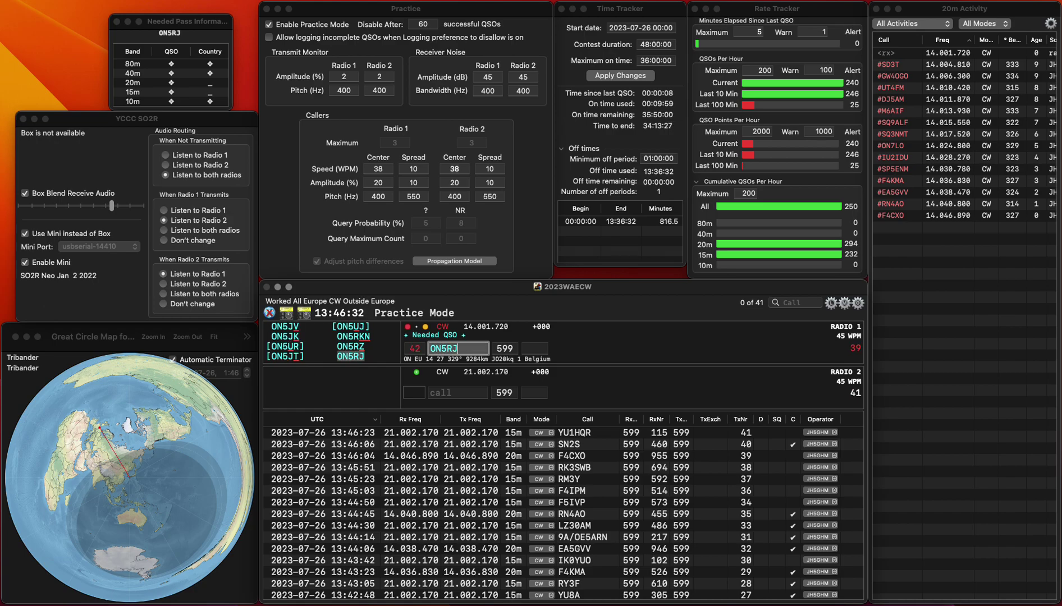
text(DF)
key(Return)
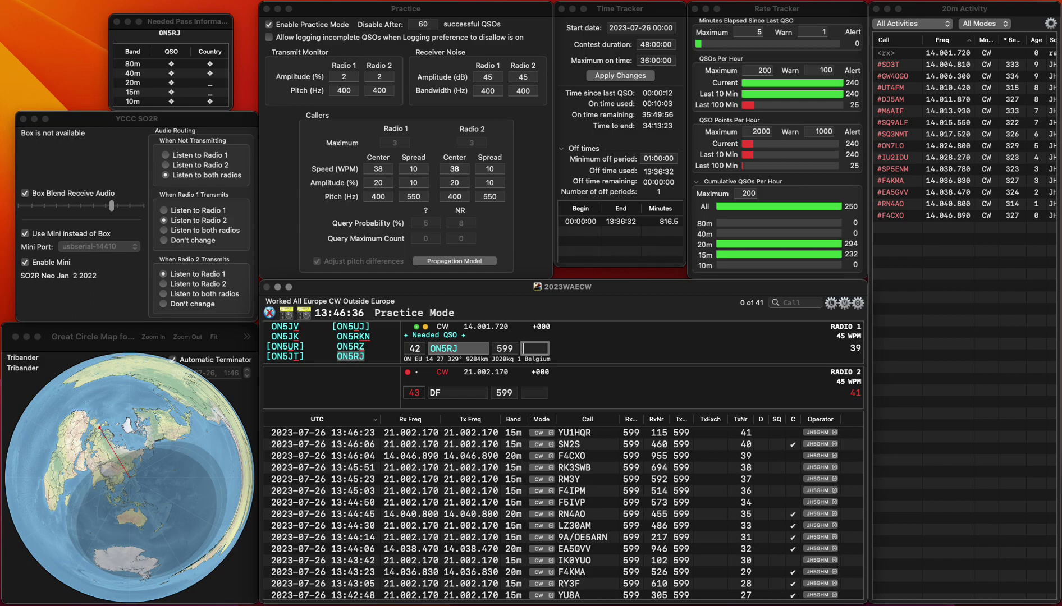
text(31)
key(Return)
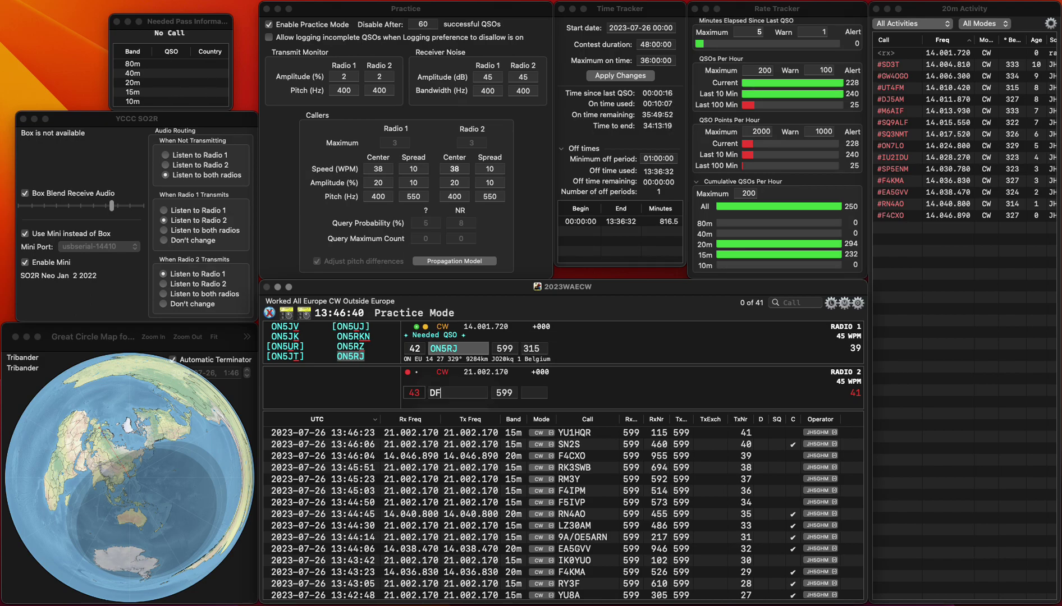
text(6XX)
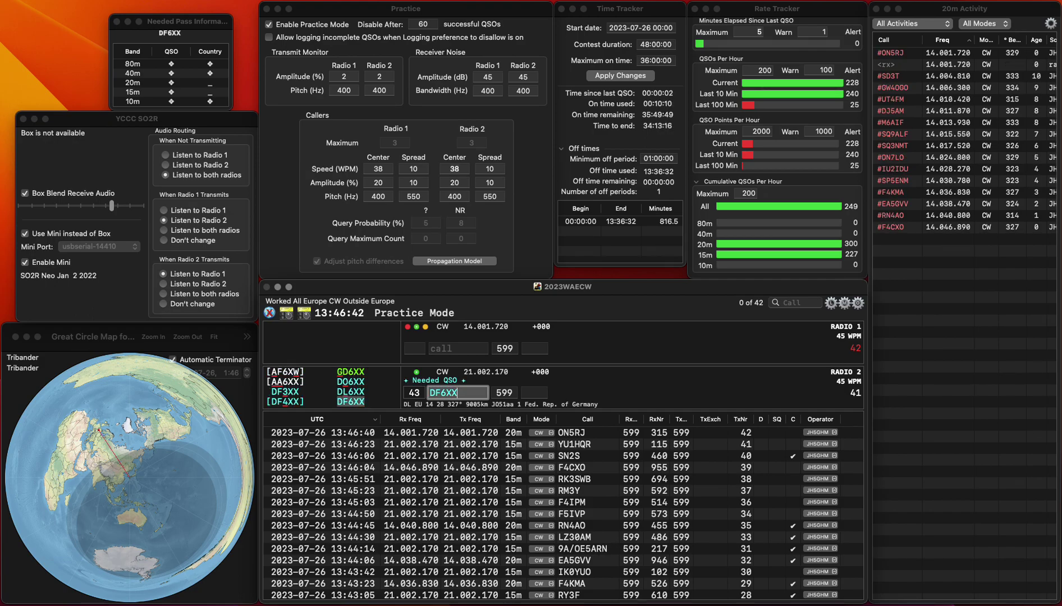
key(Return)
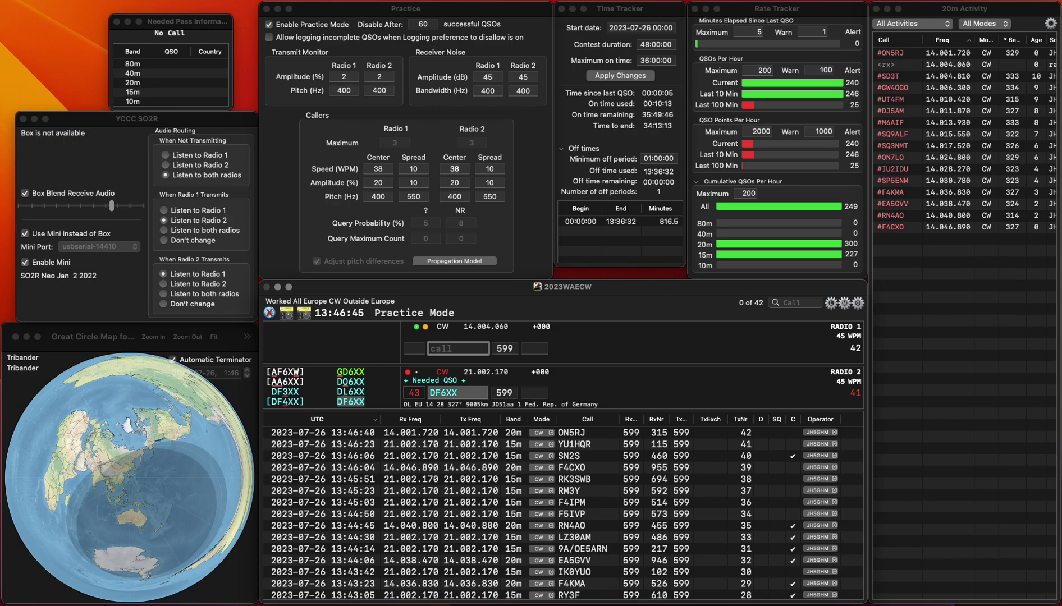
key(Down)
key(space)
text(246)
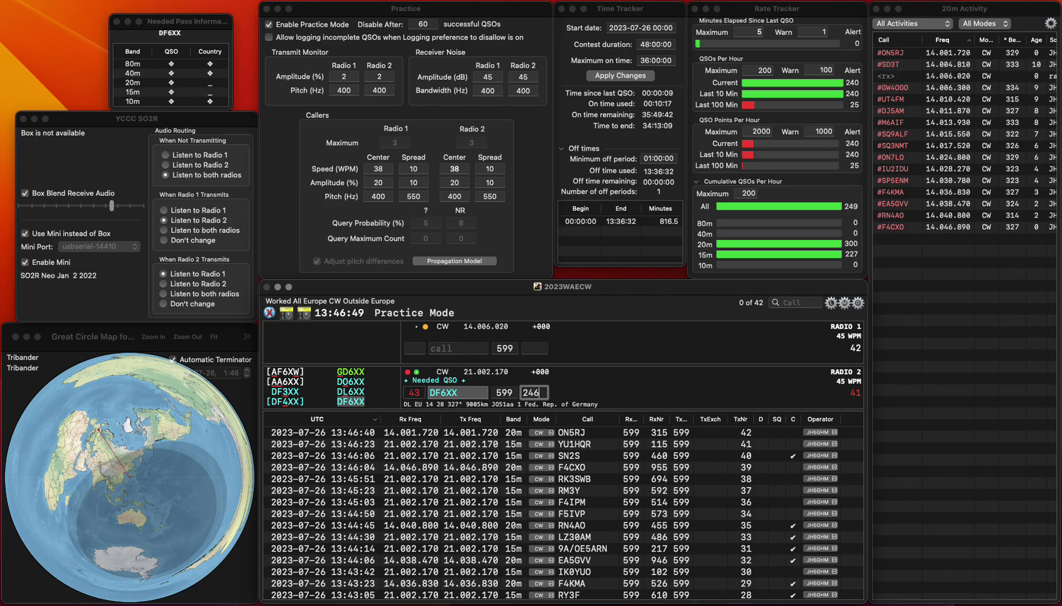
key(Return)
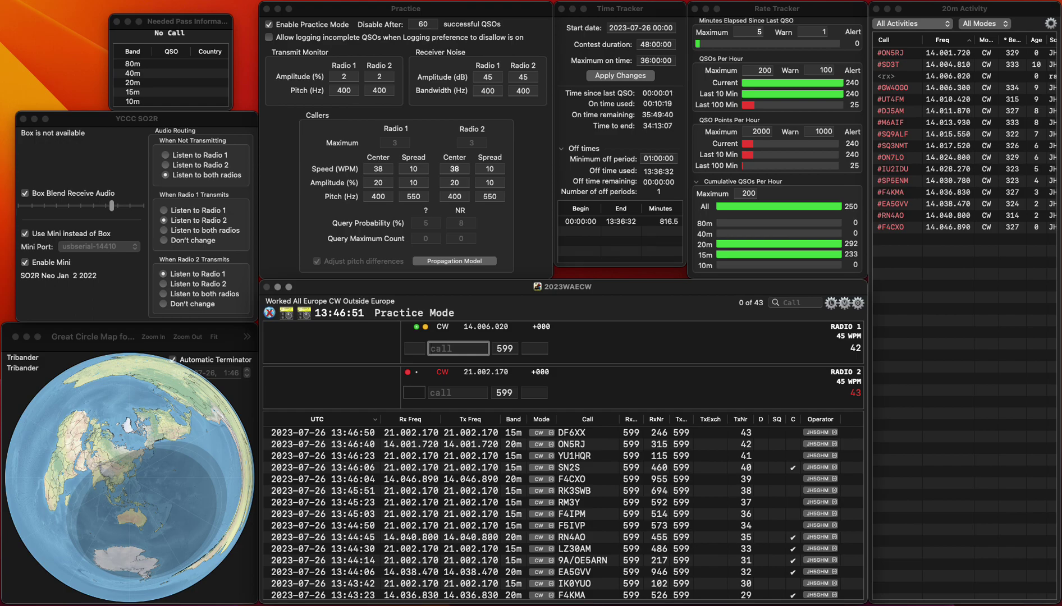
Enter the call ON7RZ on Radio 2 and send its exchange.
key(Down)
text(7R)
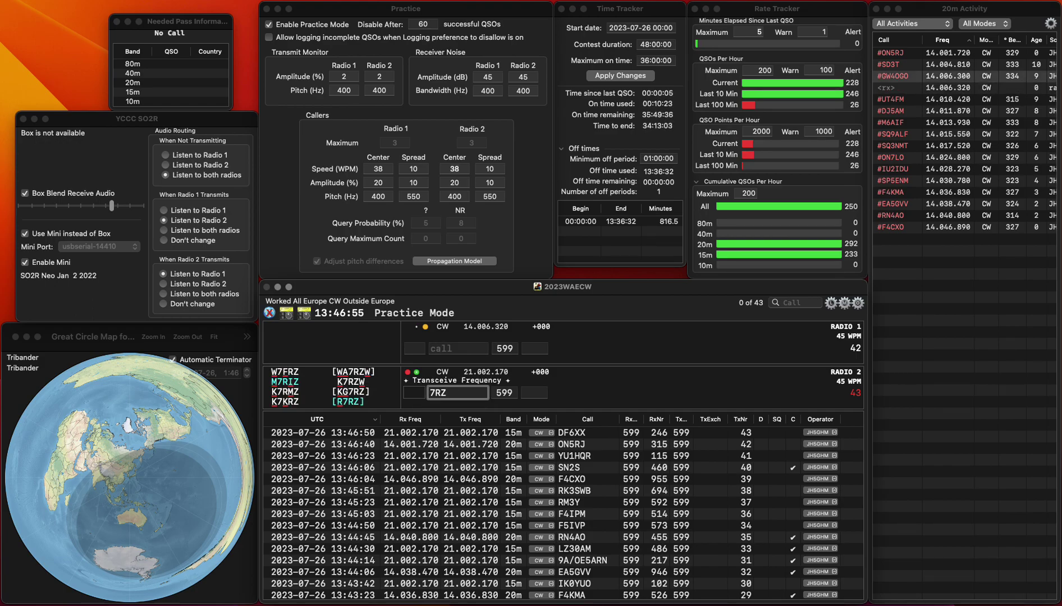
text(ON)
key(Return)
key(Up)
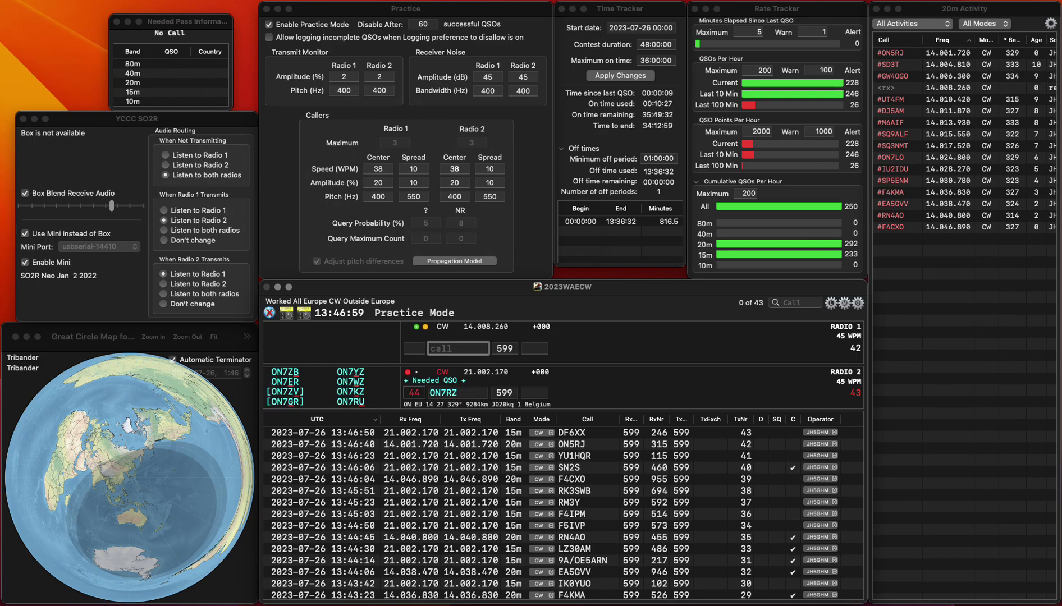
click(440, 393)
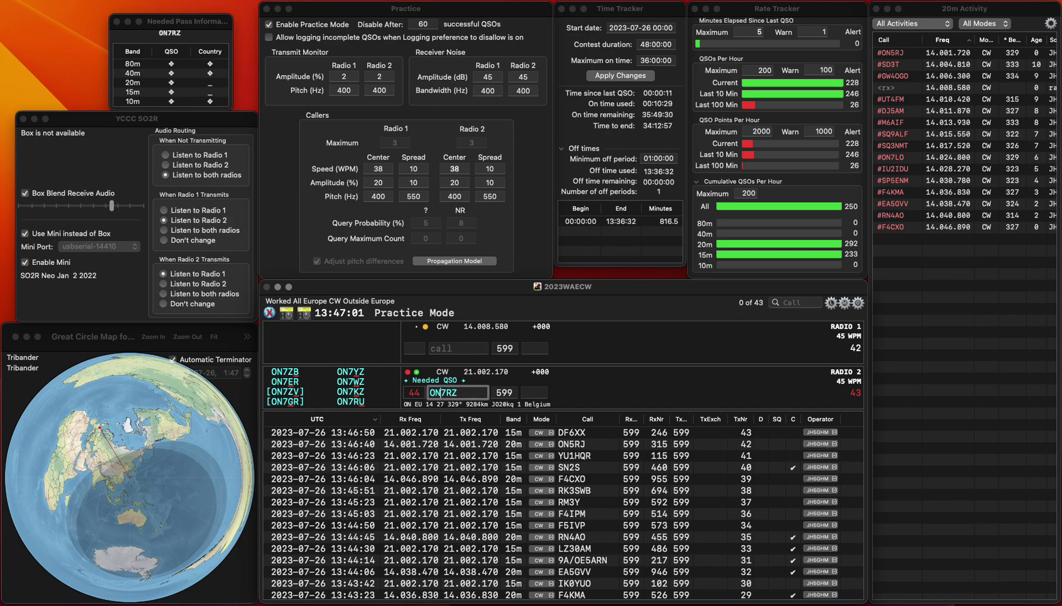
key(Right)
key(Delete)
text(W)
key(Return)
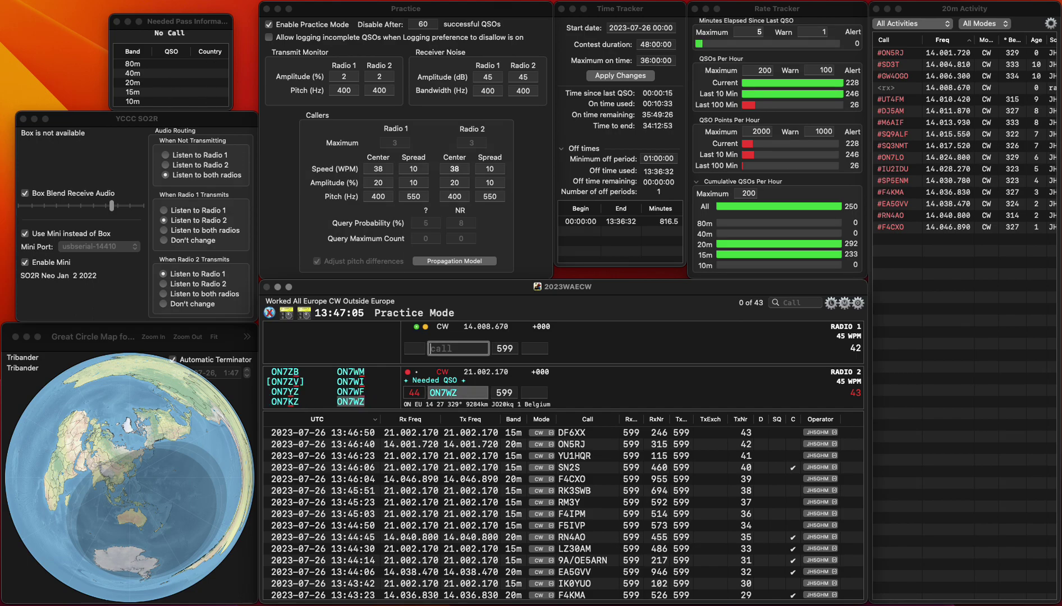
Enter the call R3TKN on Radio 1 and send its exchange.
key(Down)
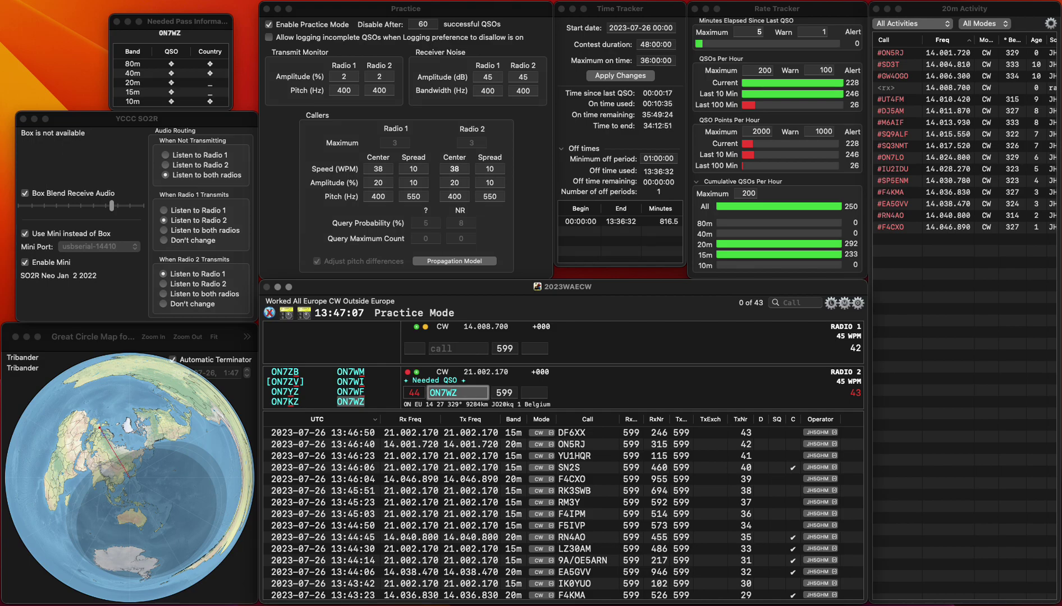
click(457, 348)
text(R)
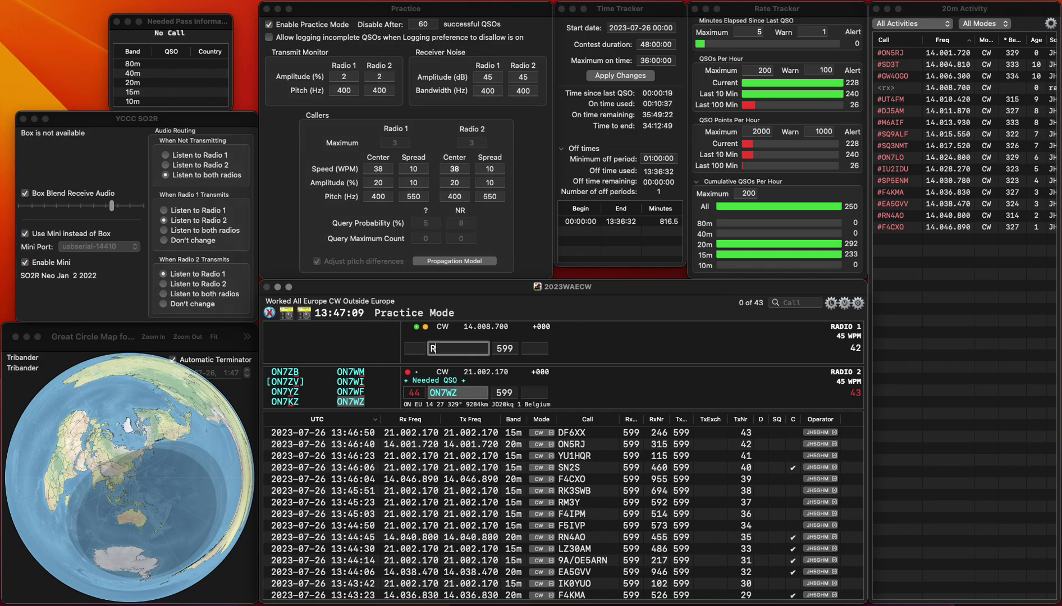
text(3TKN)
key(Return)
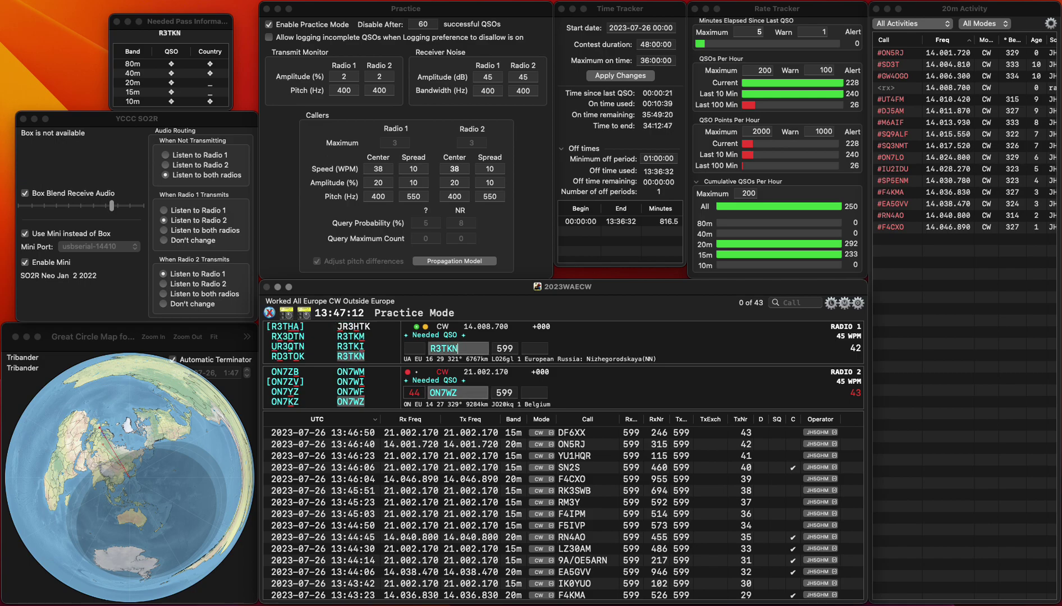
text(1)
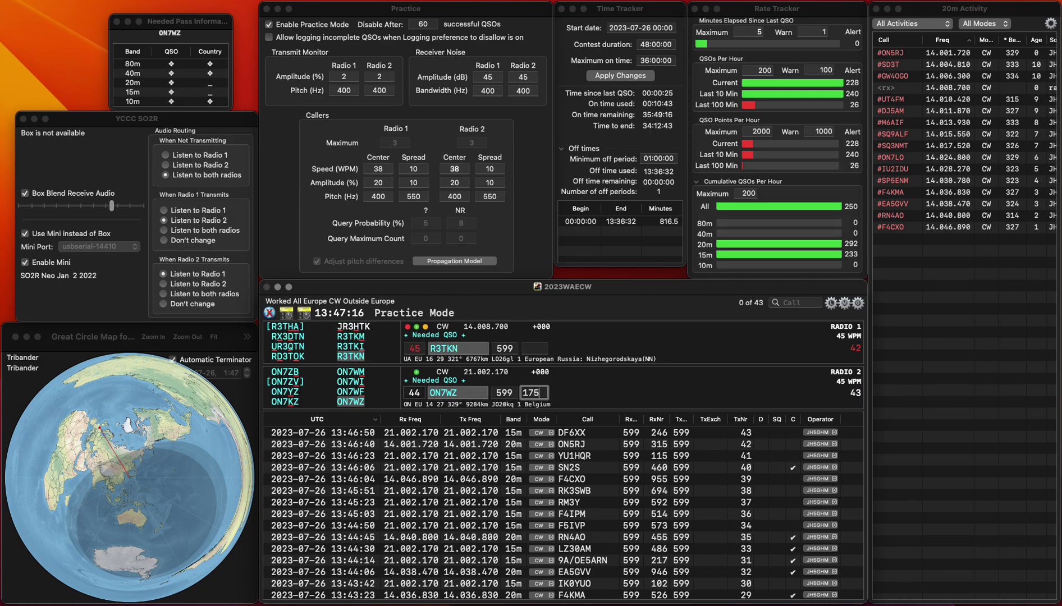
text(75)
key(Return)
key(Return)
Enter the call G0CHE on Radio 2 and send its exchange.
key(Down)
text(G0)
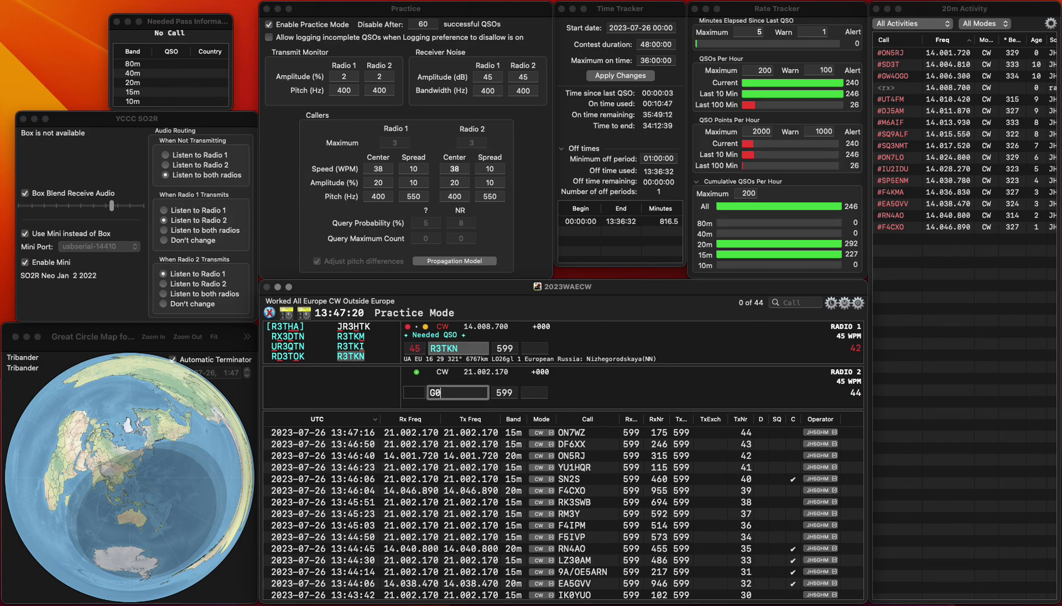
text(CDE)
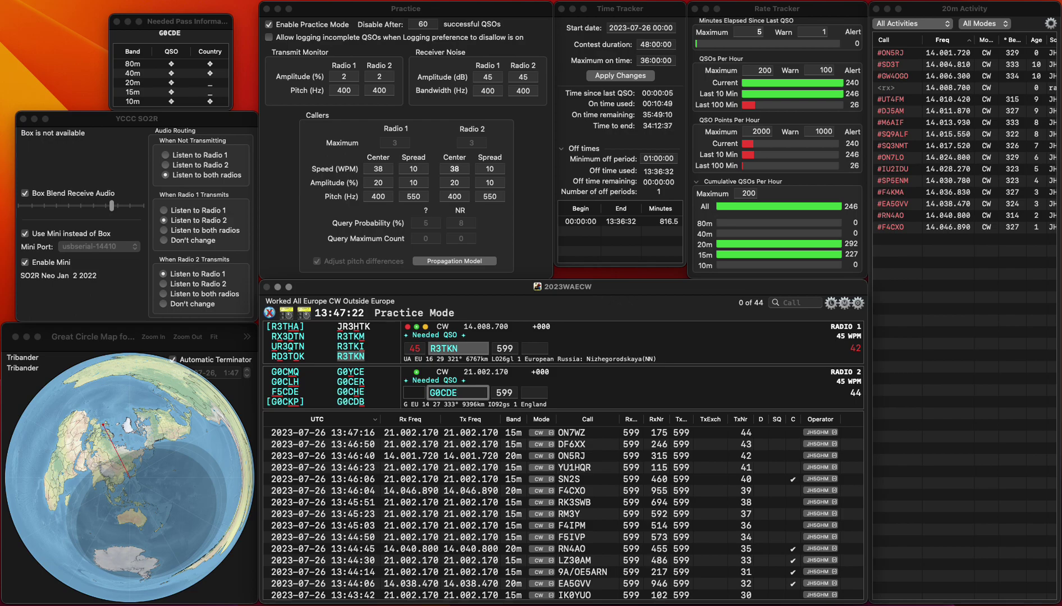
key(Left)
key(BackSpace)
text(H)
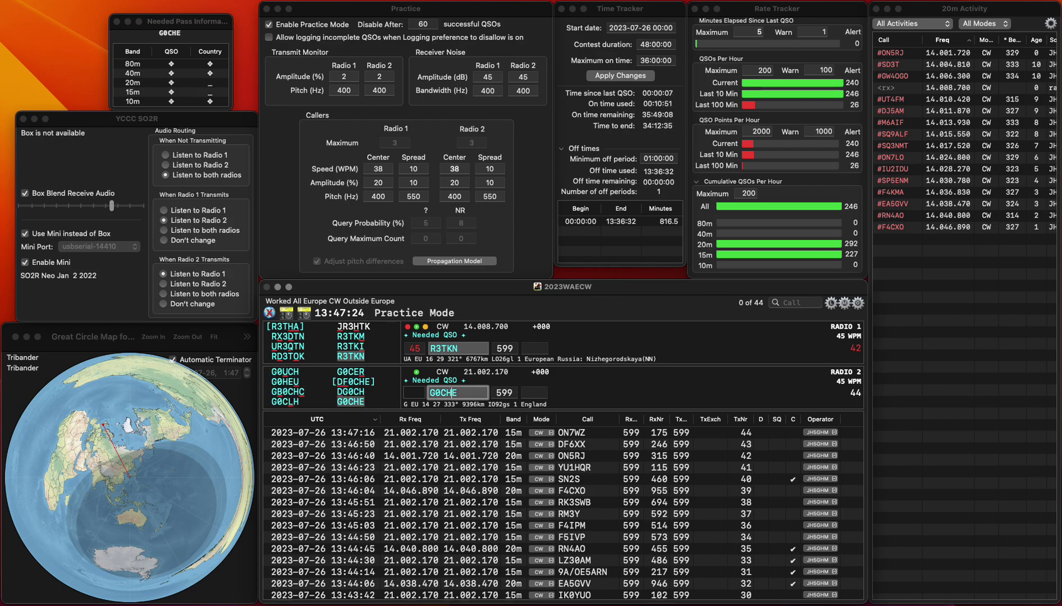
key(Up)
key(Down)
key(Return)
Resend the exchange to R3TKN on Radio 1 and log the contact with received number 554.
key(Up)
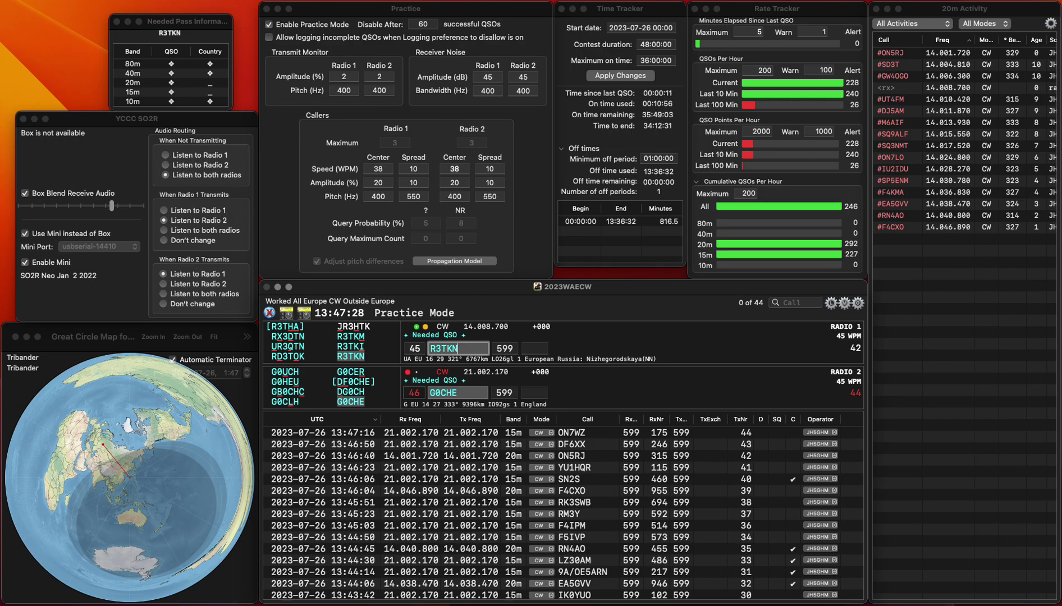
key(Return)
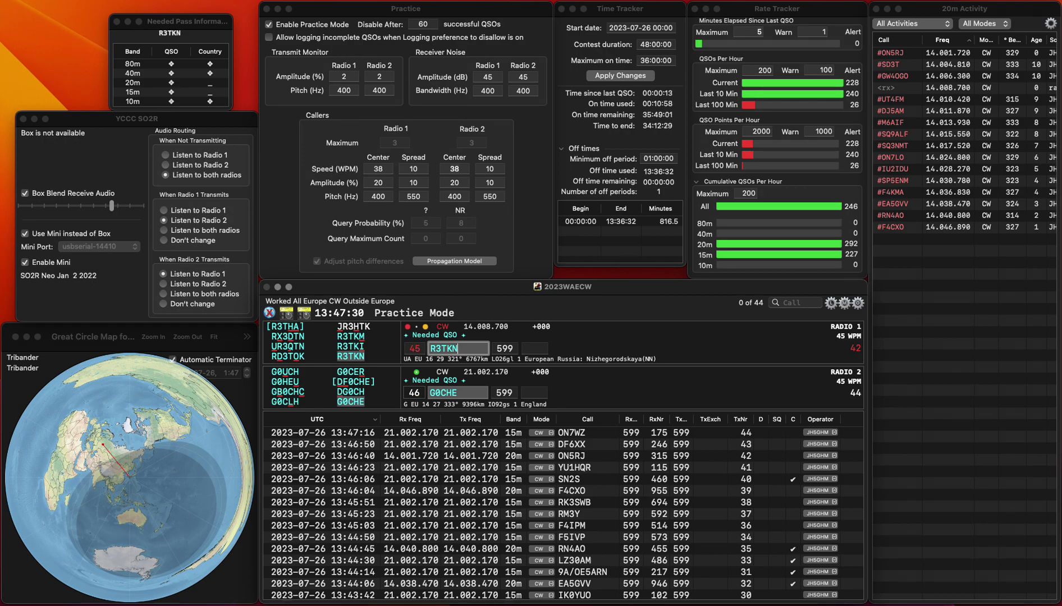
key(Down)
key(Up)
key(space)
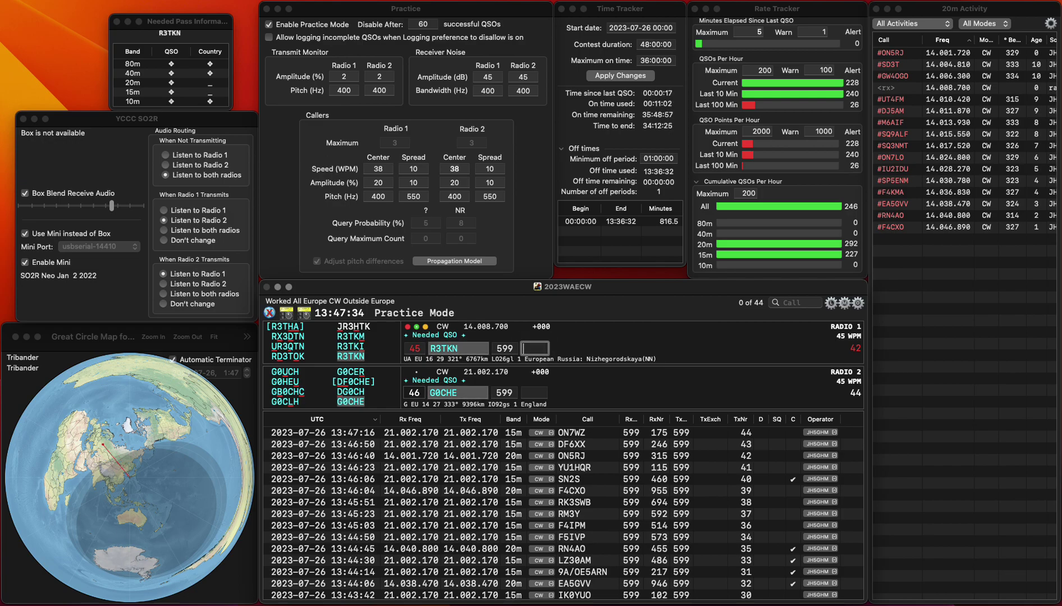
text(554)
key(Return)
key(Tab)
text(133)
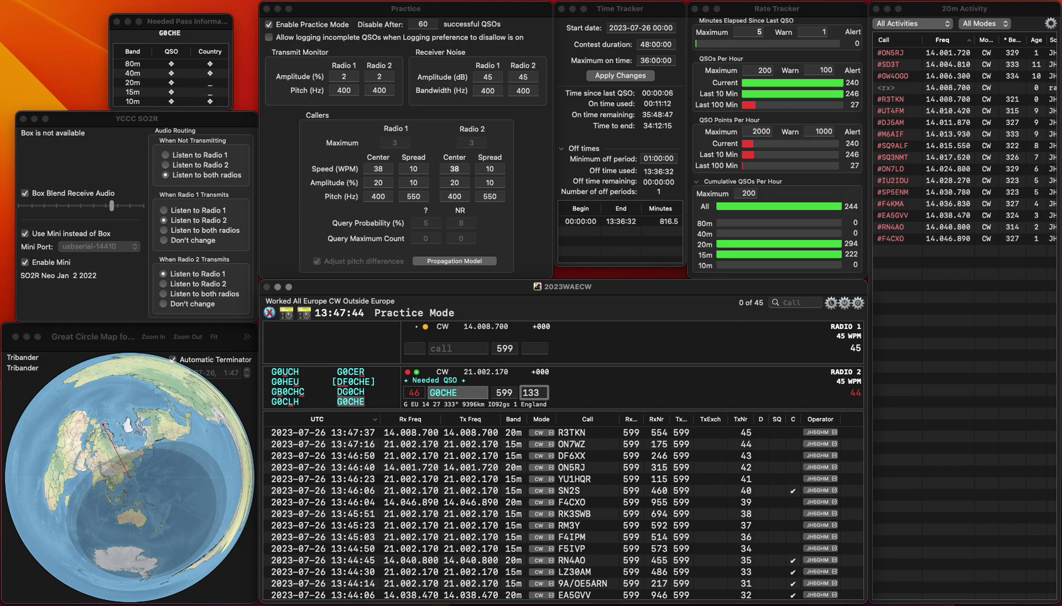
key(Return)
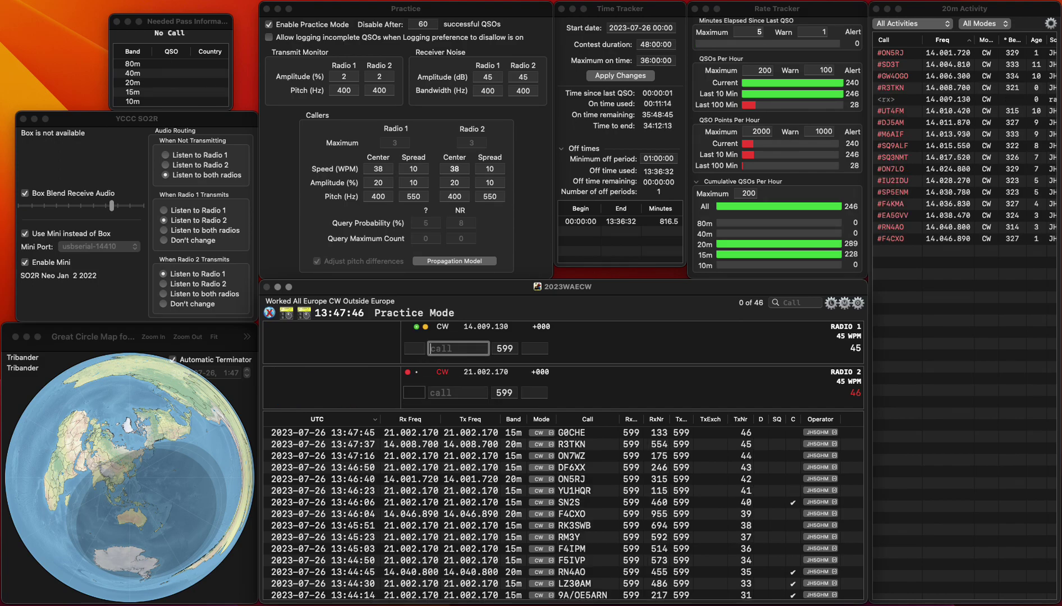
Enter the call UR5MRF on Radio 2 and send its exchange.
click(432, 393)
text(URMRF)
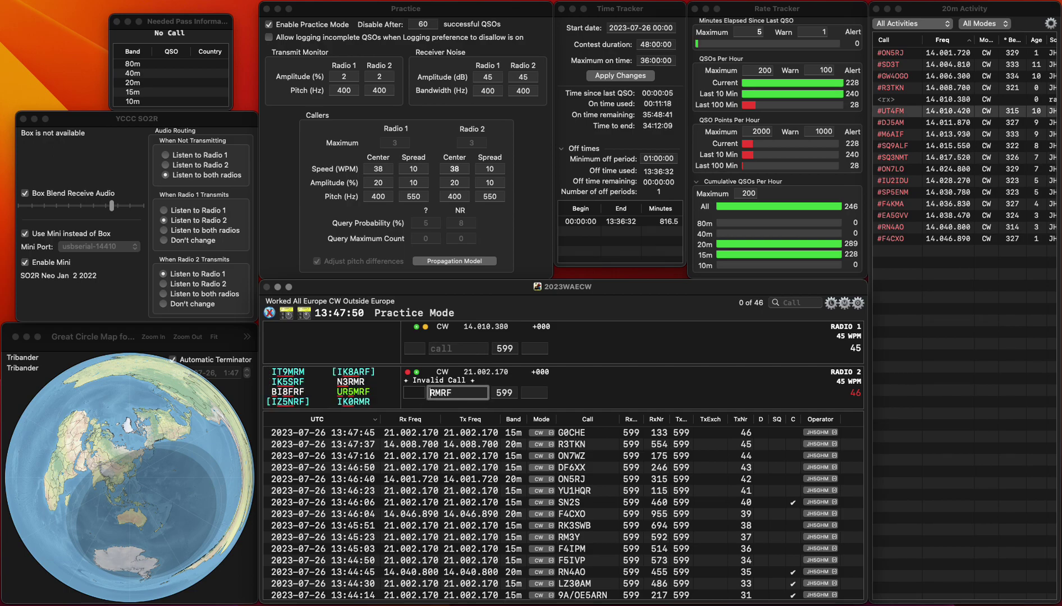
key(Left)
key(Left)
key(Left)
text(5)
key(Return)
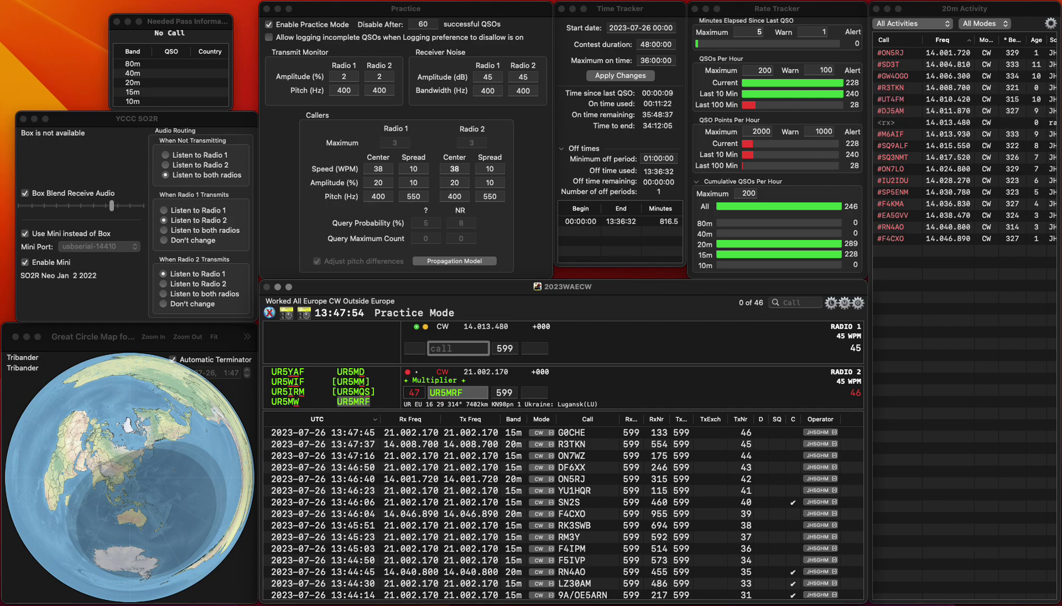
key(Down)
key(space)
text(48)
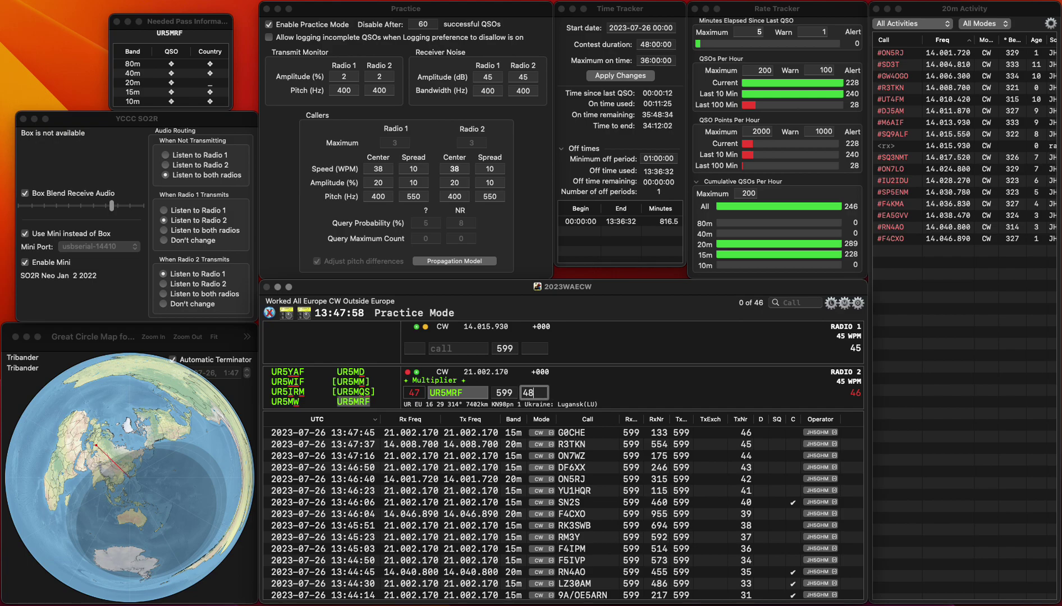
text(9)
key(Return)
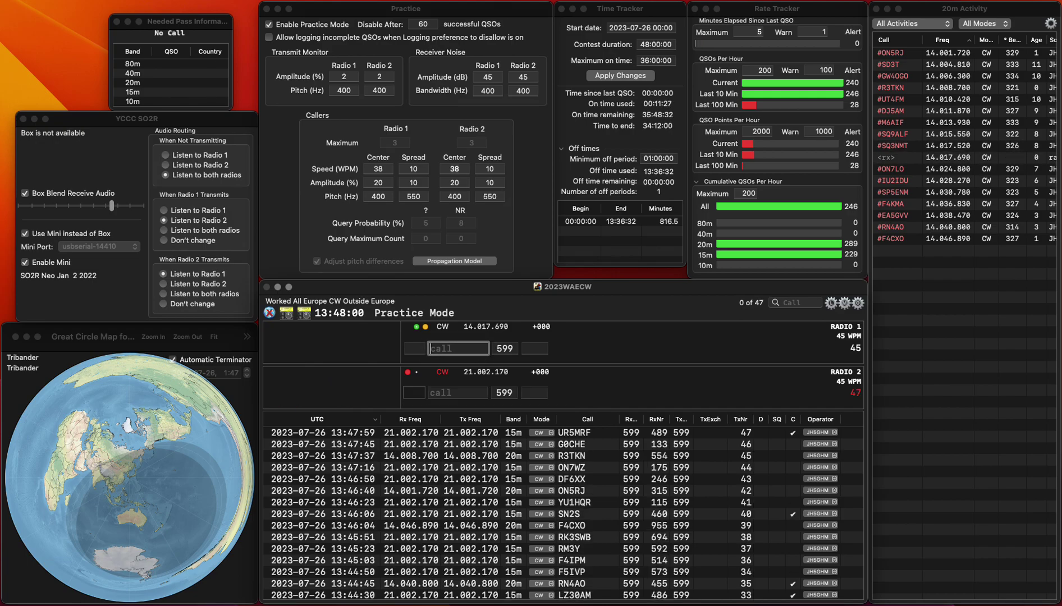
Enter the calls G4CGG on Radio 2 and HB9MXY on Radio 1, sending the exchange to each.
key(Down)
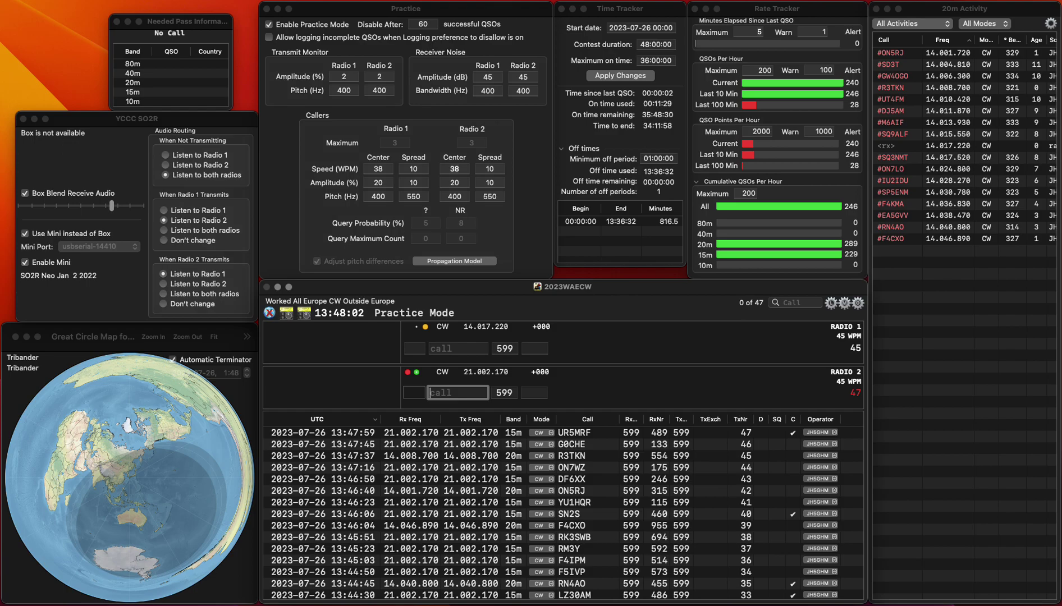
text(CGG)
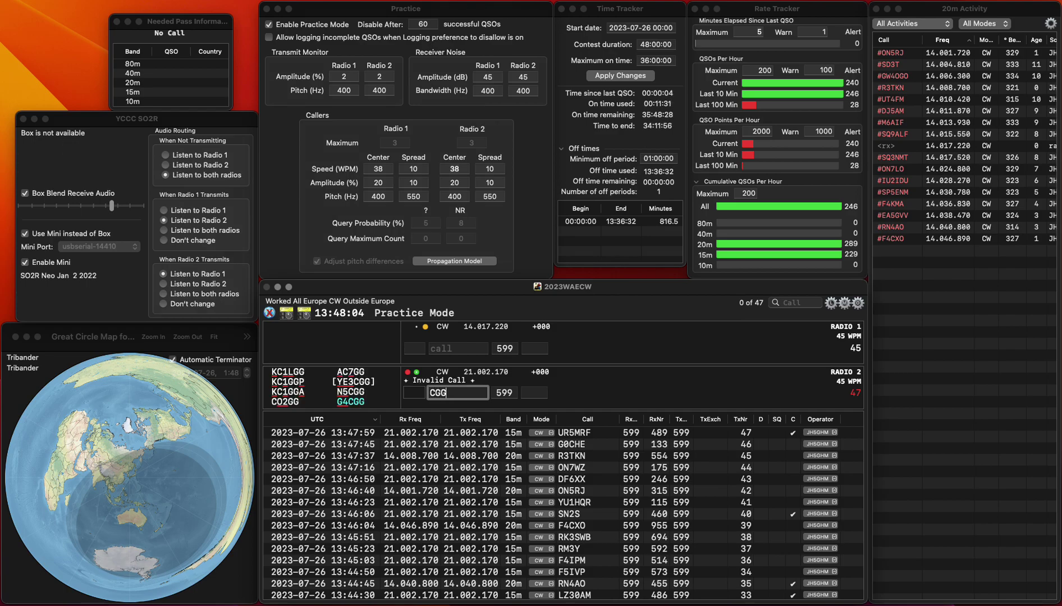
text(G4)
key(Return)
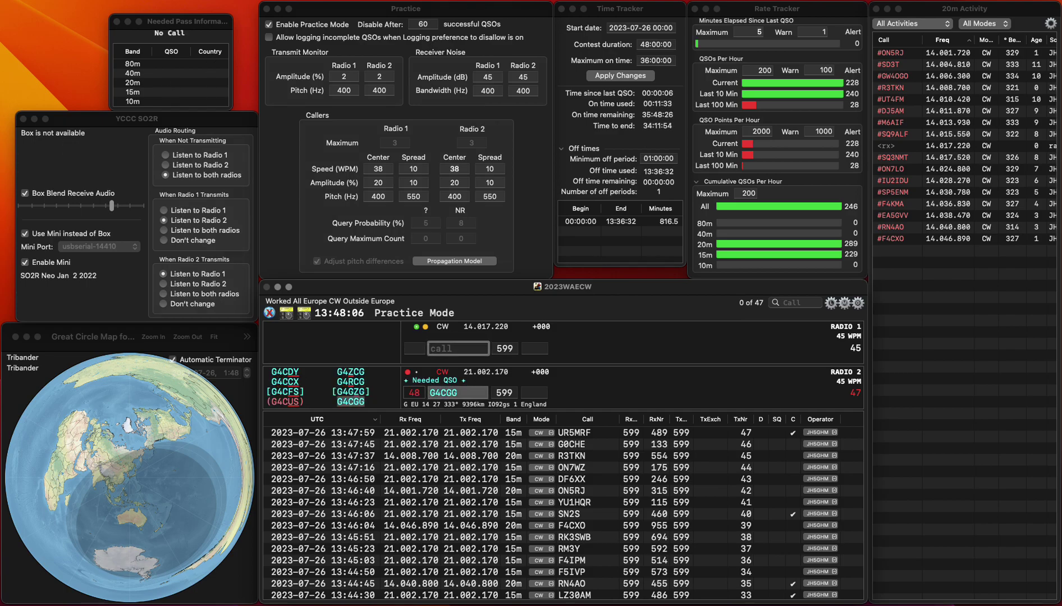
text(HB9)
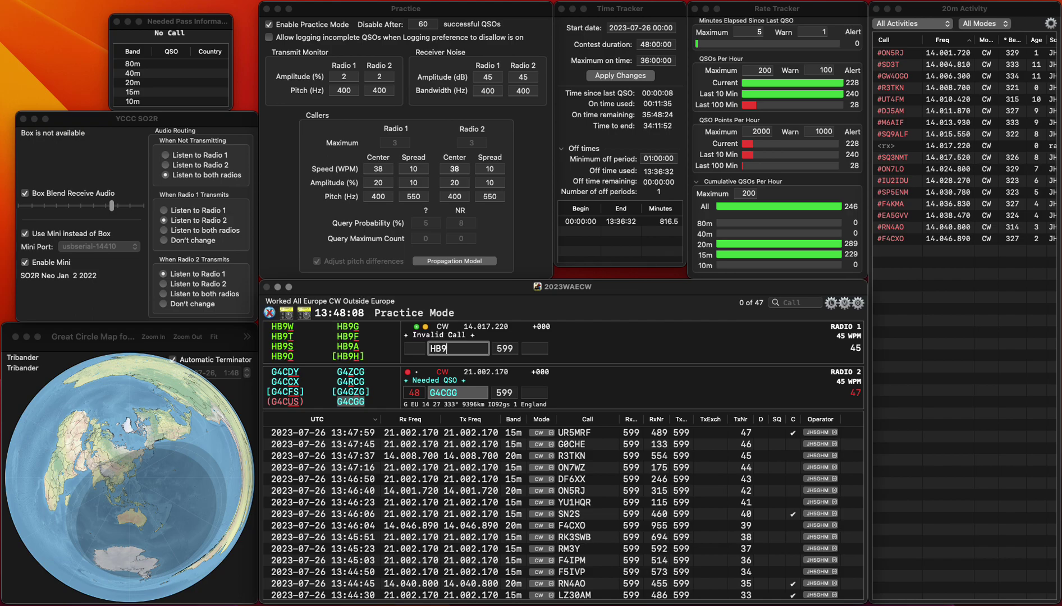
text(MXY)
key(Return)
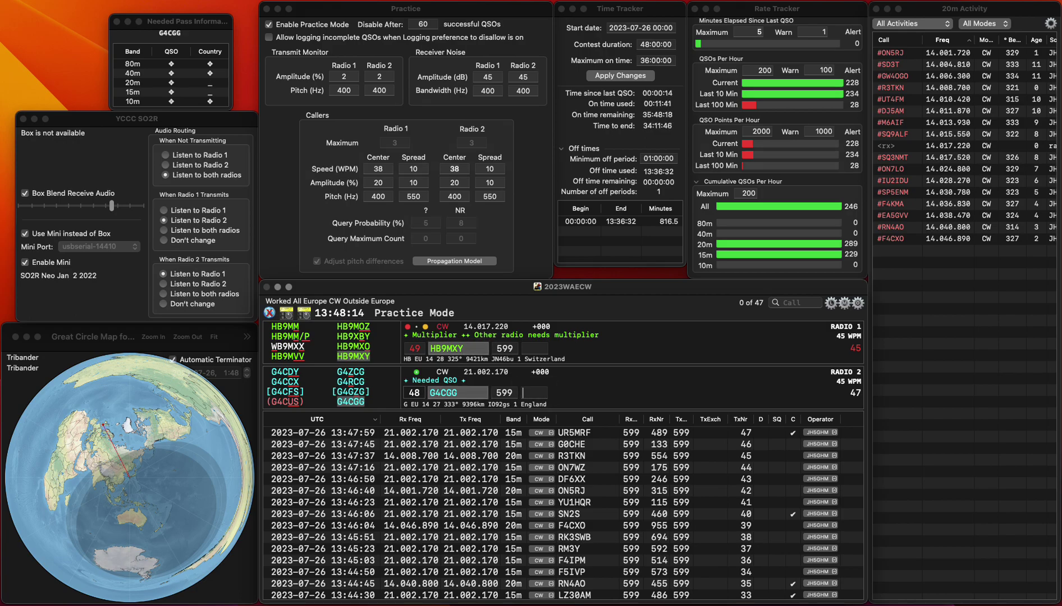
key(Return)
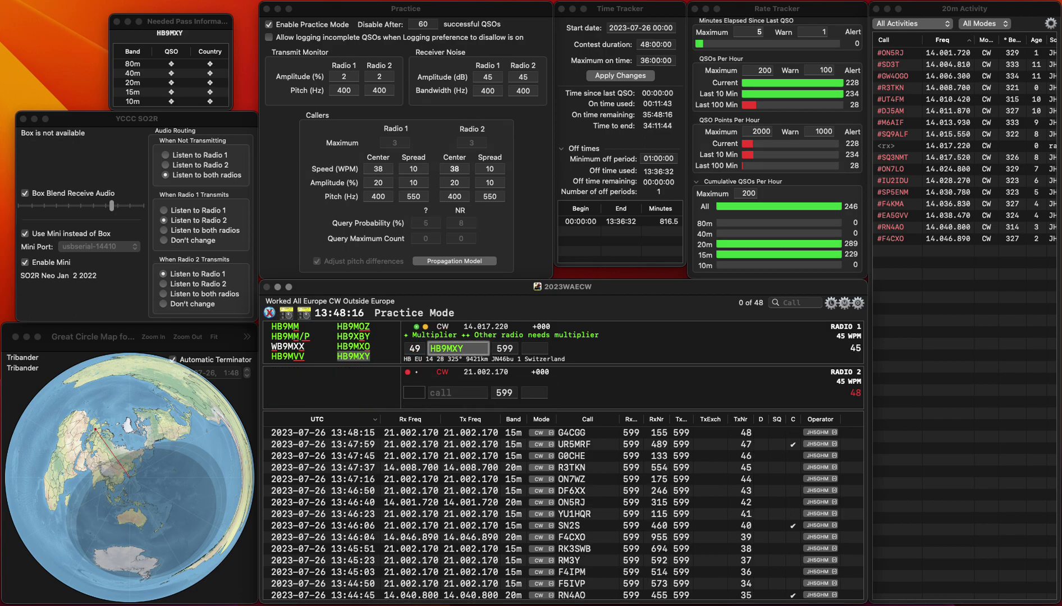
key(space)
text(747)
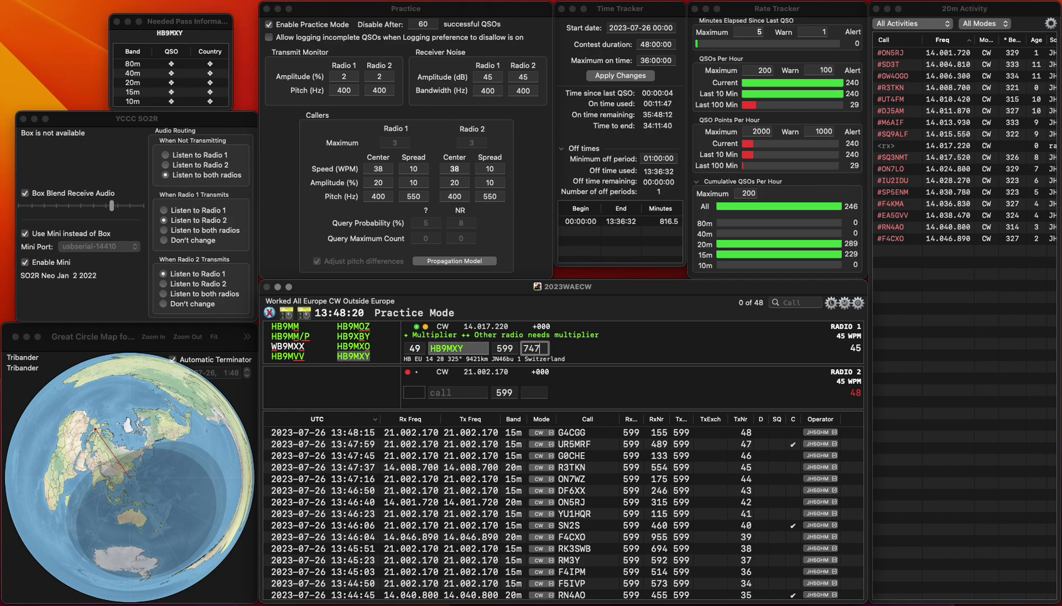
key(Return)
text(GW8WZR)
key(Return)
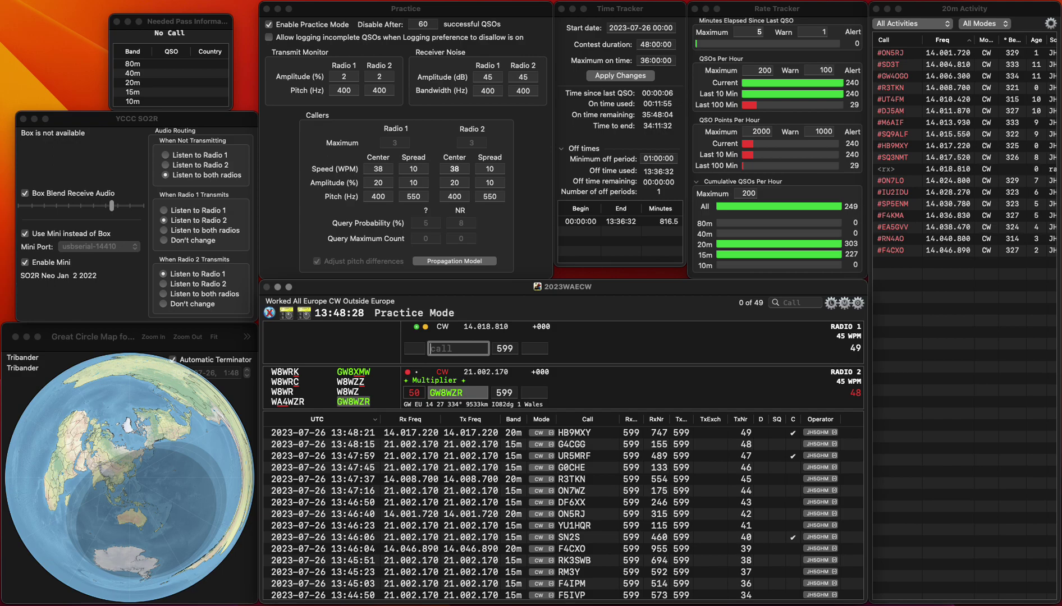
key(backslash)
key(space)
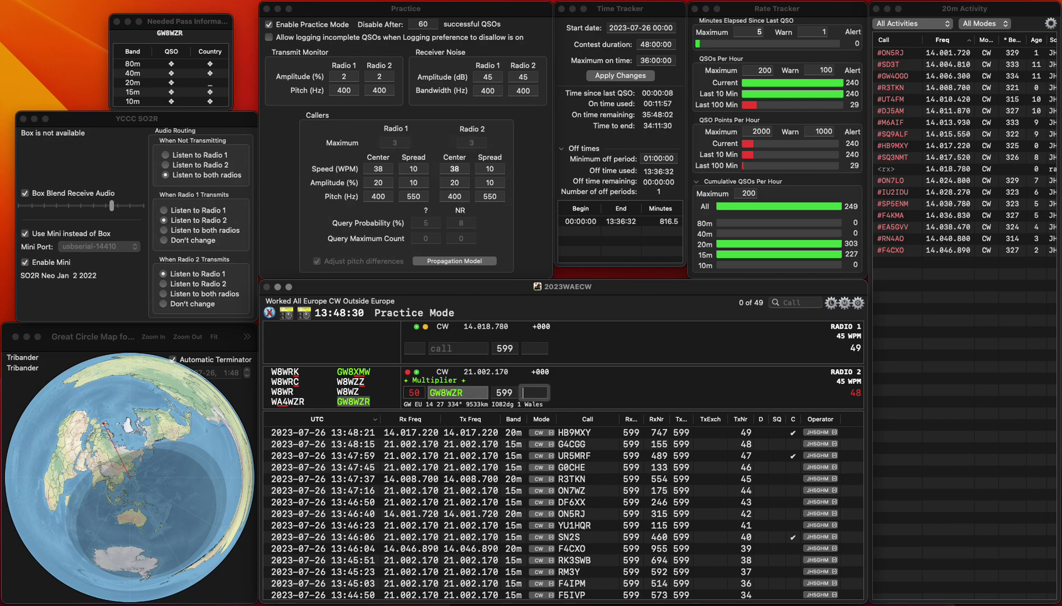
text(335)
key(Return)
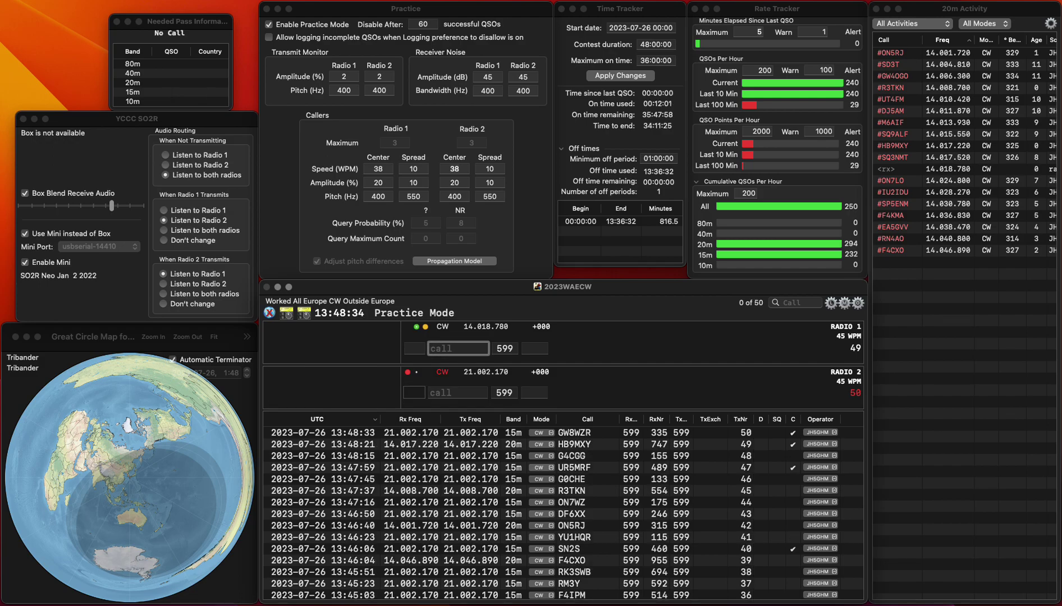
key(Down)
text(HB9AA)
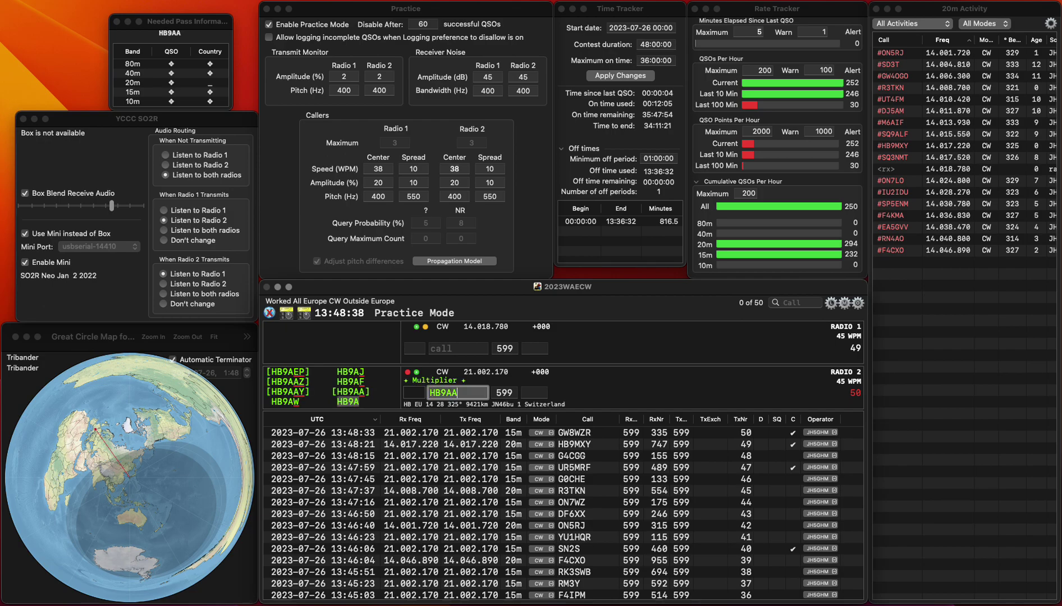
text(Z)
key(Up)
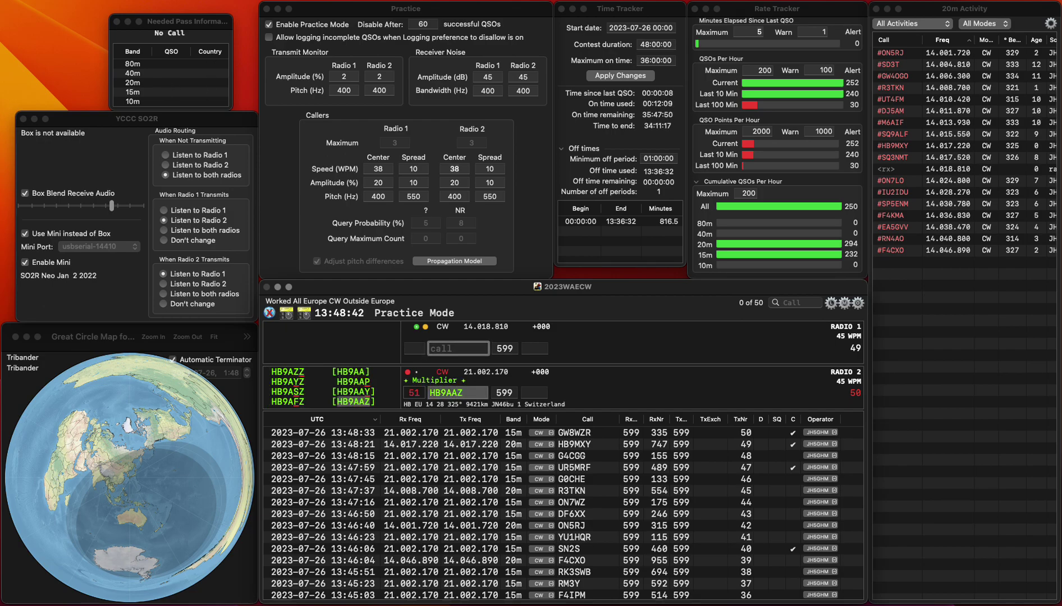
key(Down)
key(space)
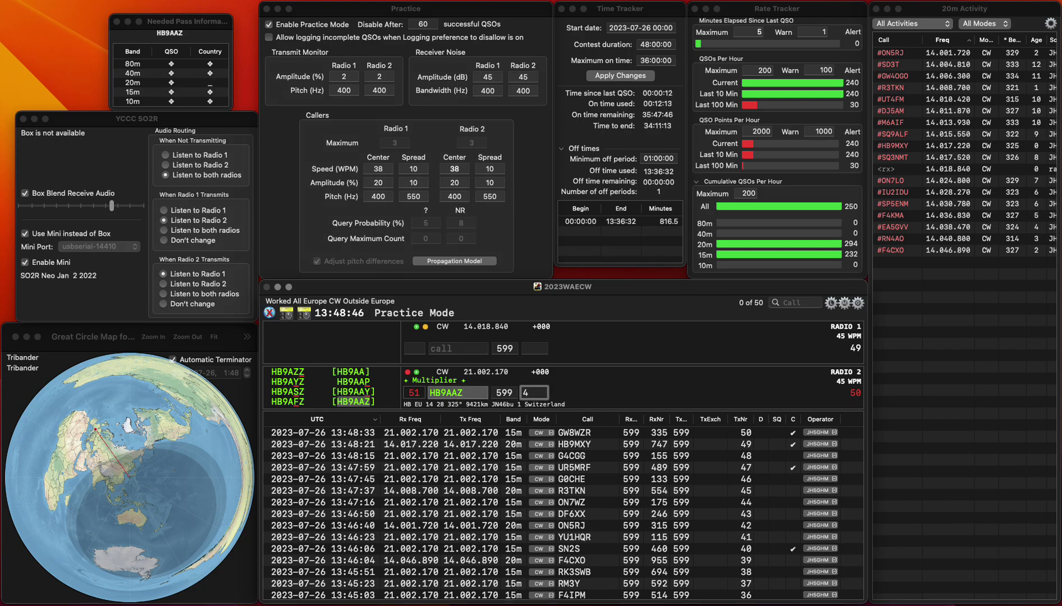
key(Return)
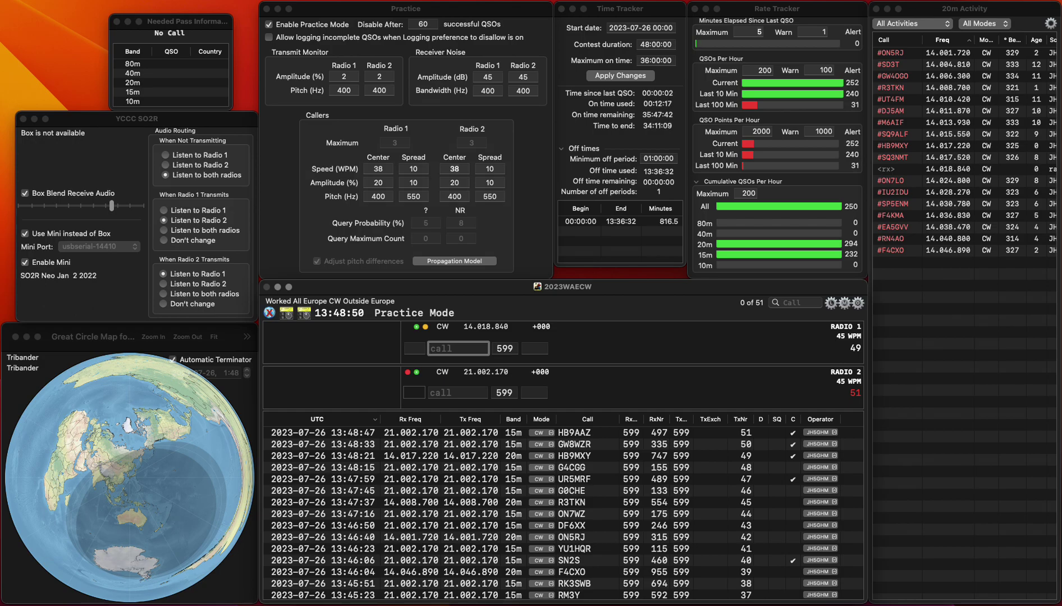
Enter the calls R2ZX on Radio 1 and TF3B on Radio 2, sending the exchange to each.
text(R2ZX)
key(Return)
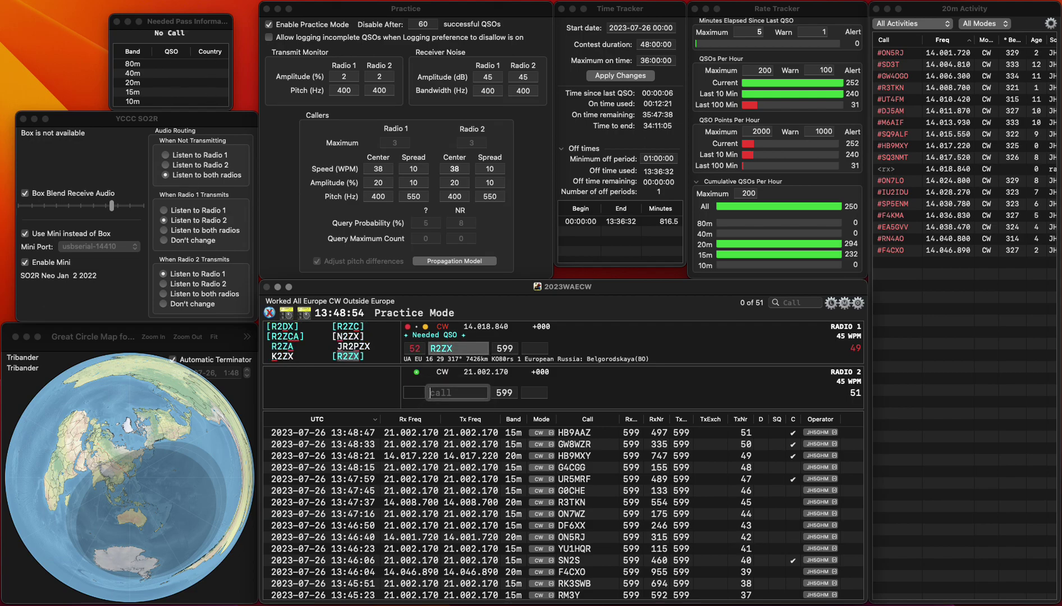
text(TF3B)
key(Return)
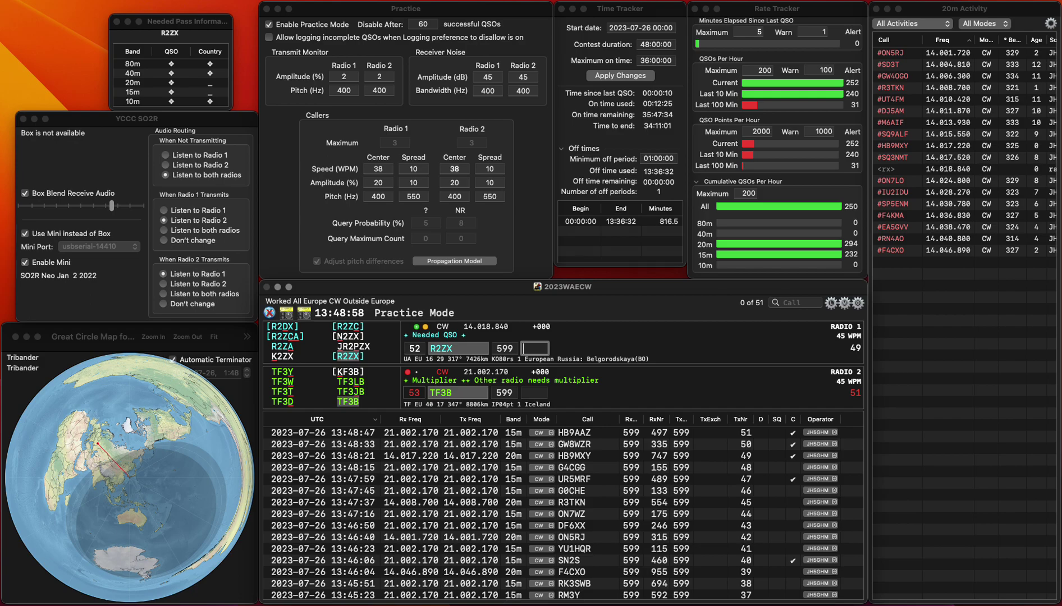
Log R2ZX on Radio 1 with received number 10 and TF3B on Radio 2 with received number 933.
text(10)
key(Return)
key(Tab)
text(93)
key(Return)
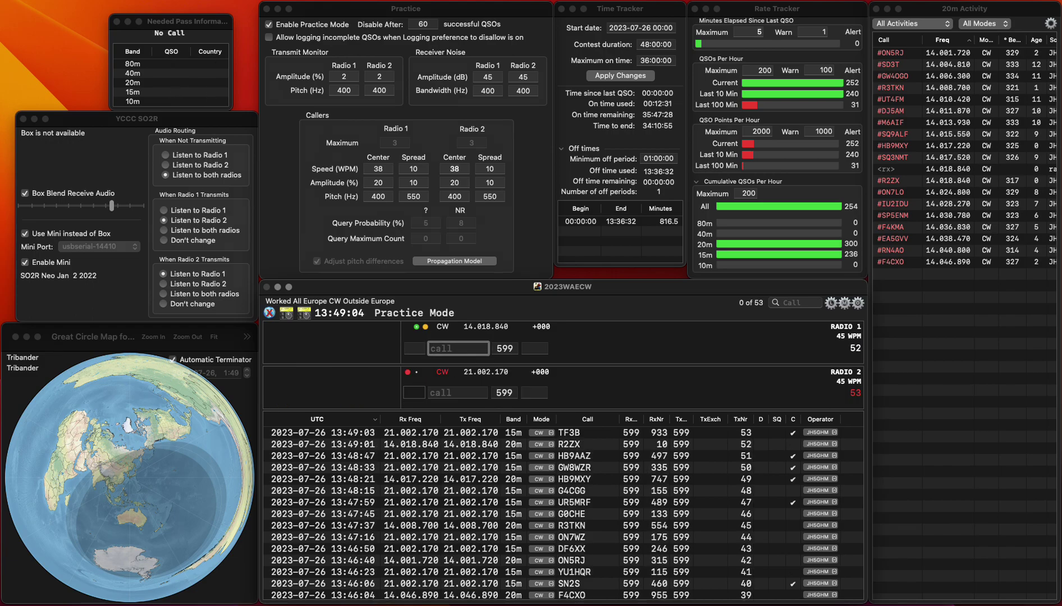
key(Down)
text(F1MKC)
key(Return)
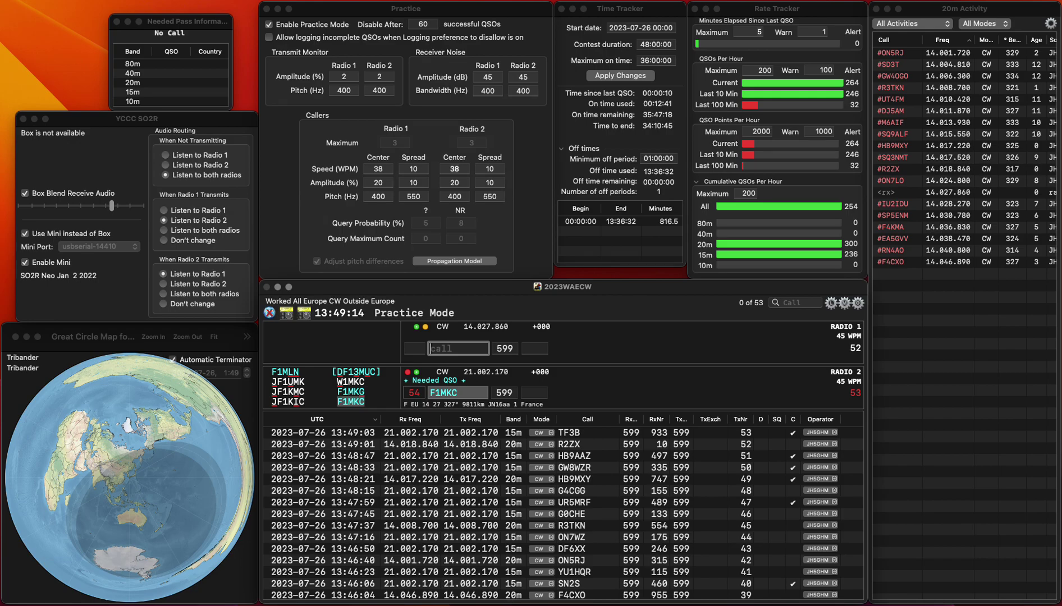
key(Tab)
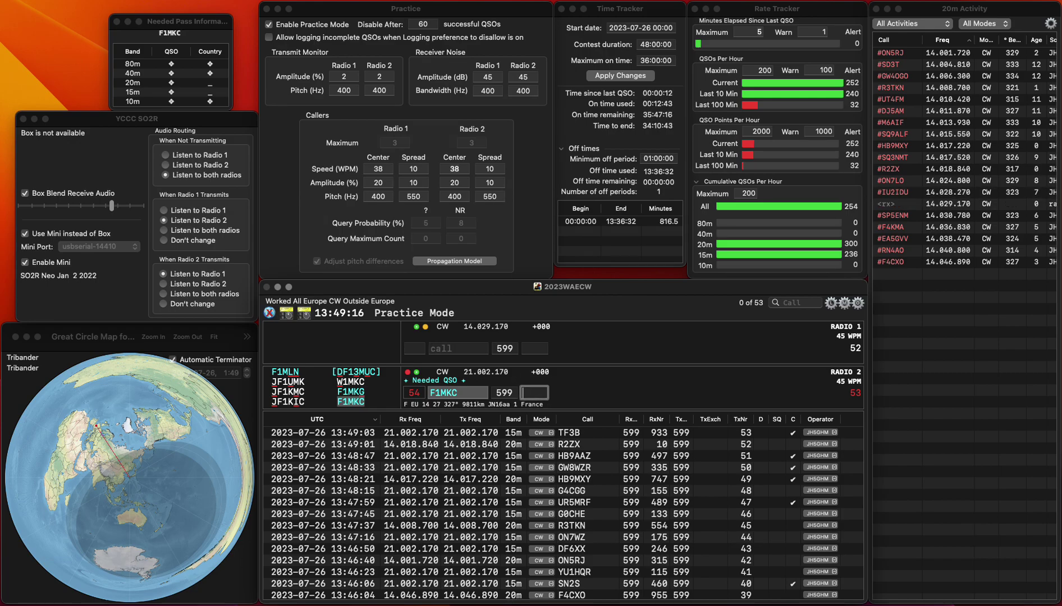
text(727)
key(Return)
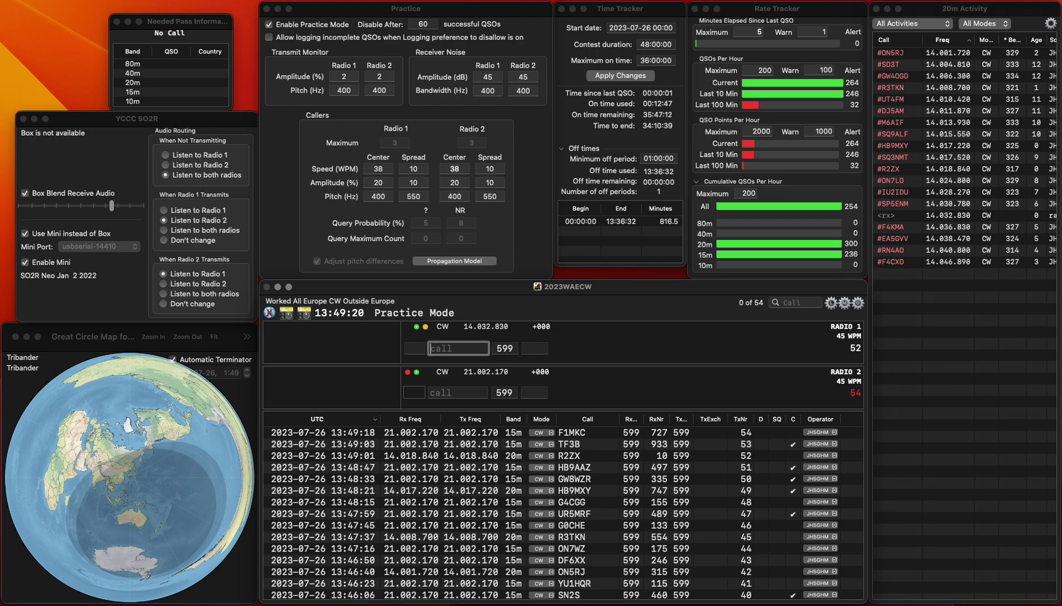
Work M0DSL on Radio 2 and log the contact with received number 810.
key(Tab)
text(0D)
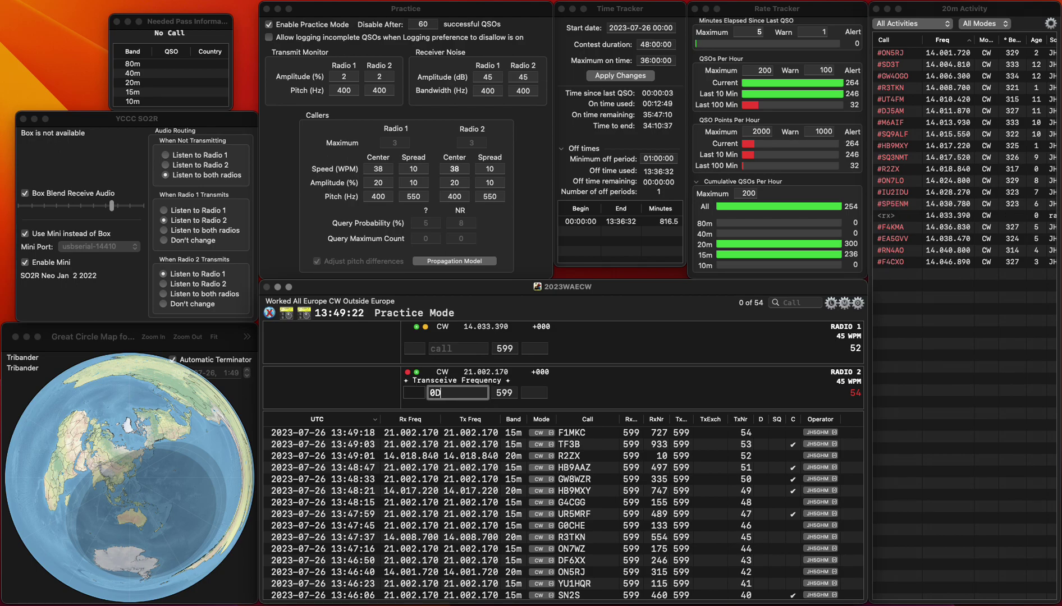
text(SLM0DSL)
key(Return)
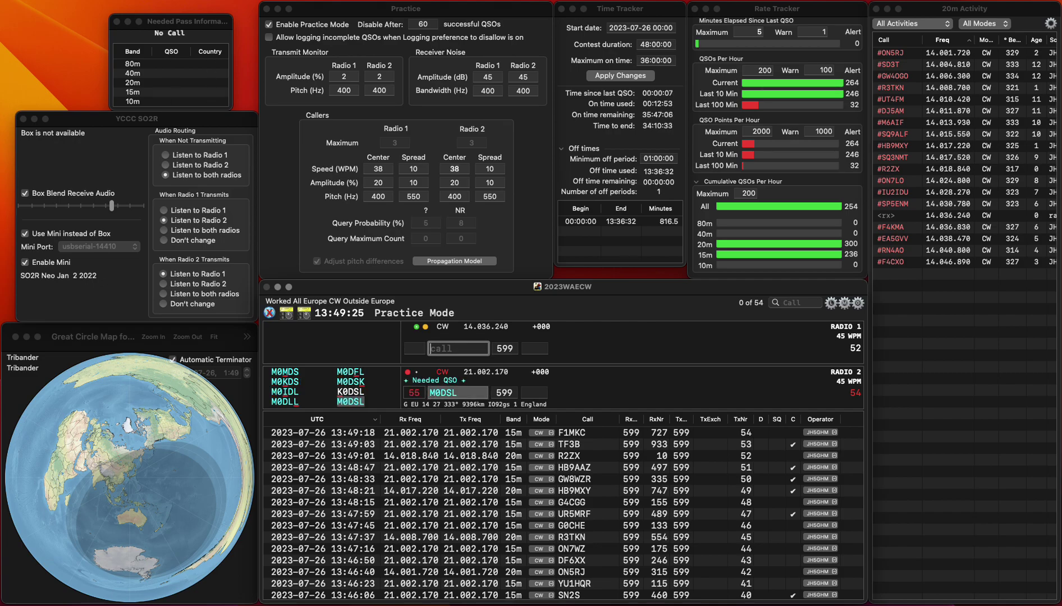
key(Down)
key(space)
text(810)
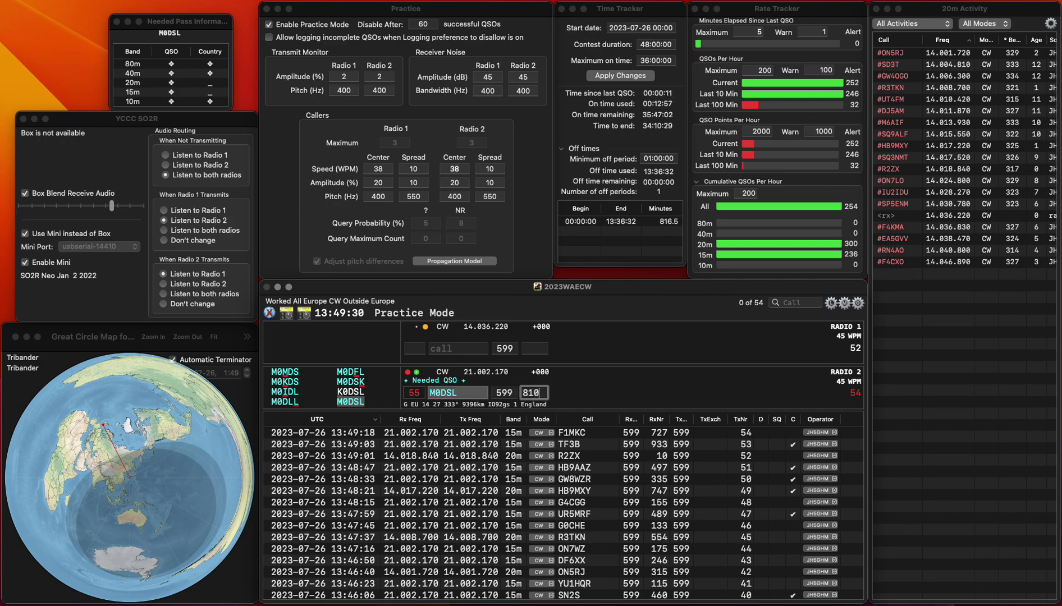
key(Return)
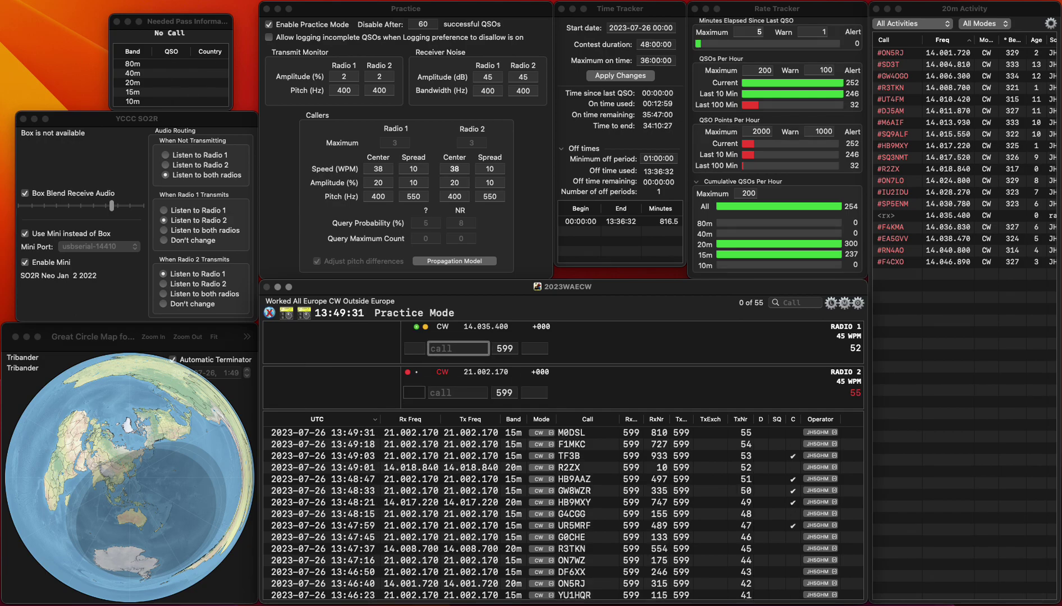
key(Down)
text(Z1UZ)
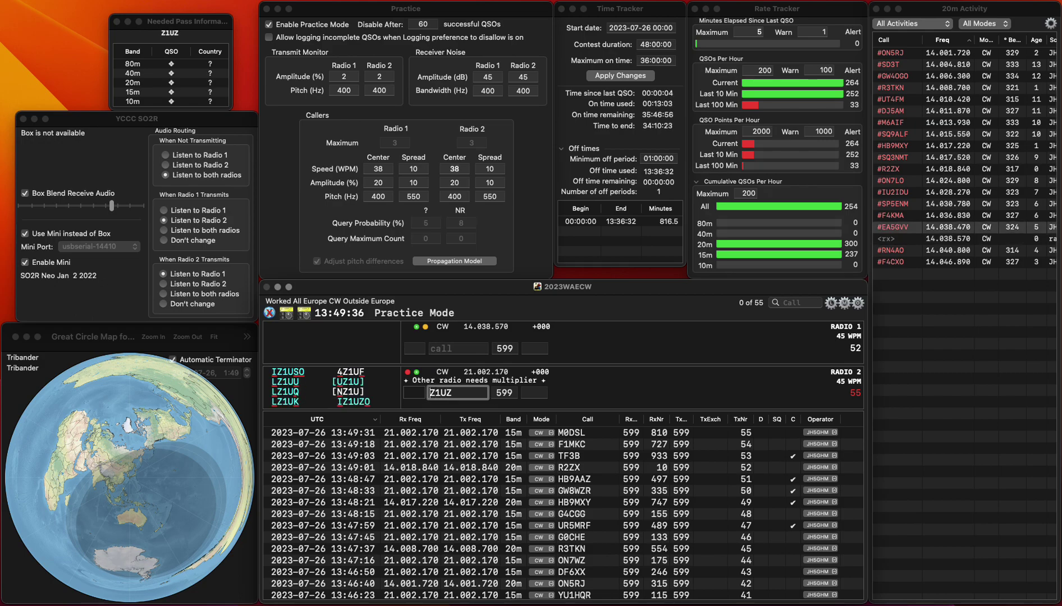
key(Home)
text(U)
key(BackSpace)
text(L)
key(Return)
key(Up)
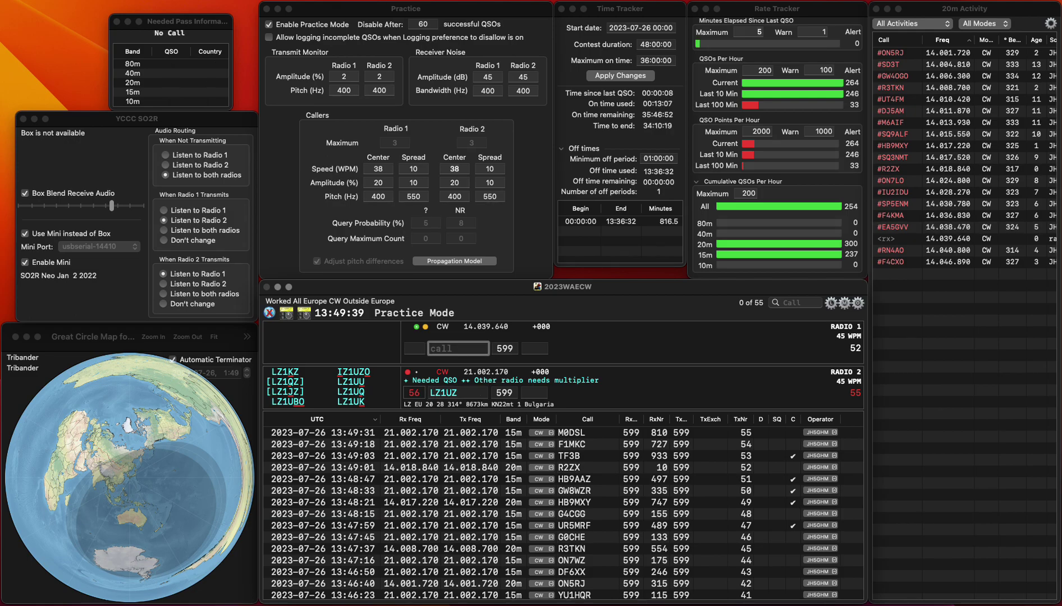
key(Down)
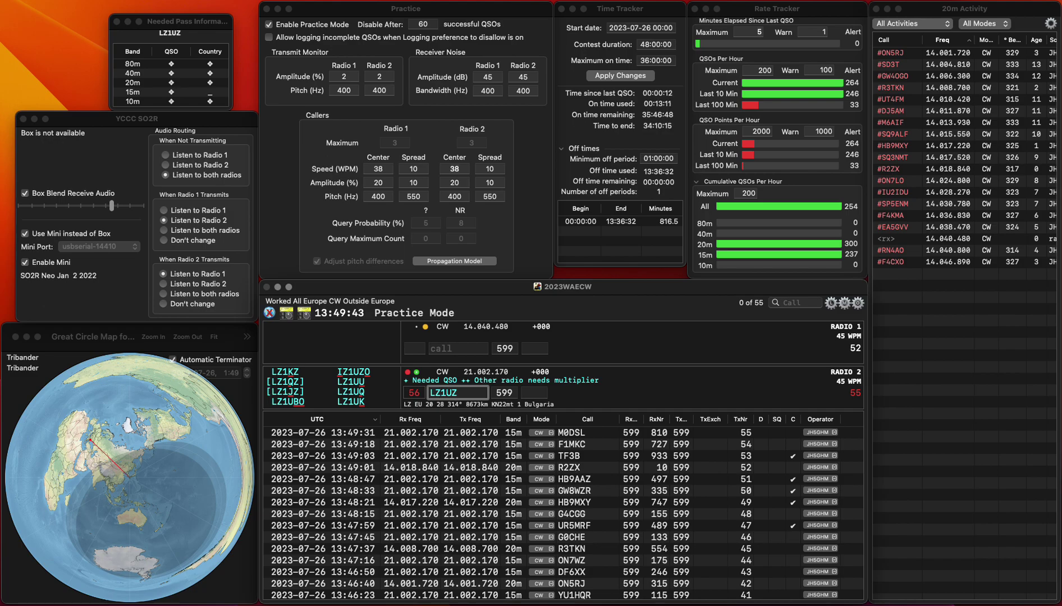
key(BackSpace)
text(Q)
key(Return)
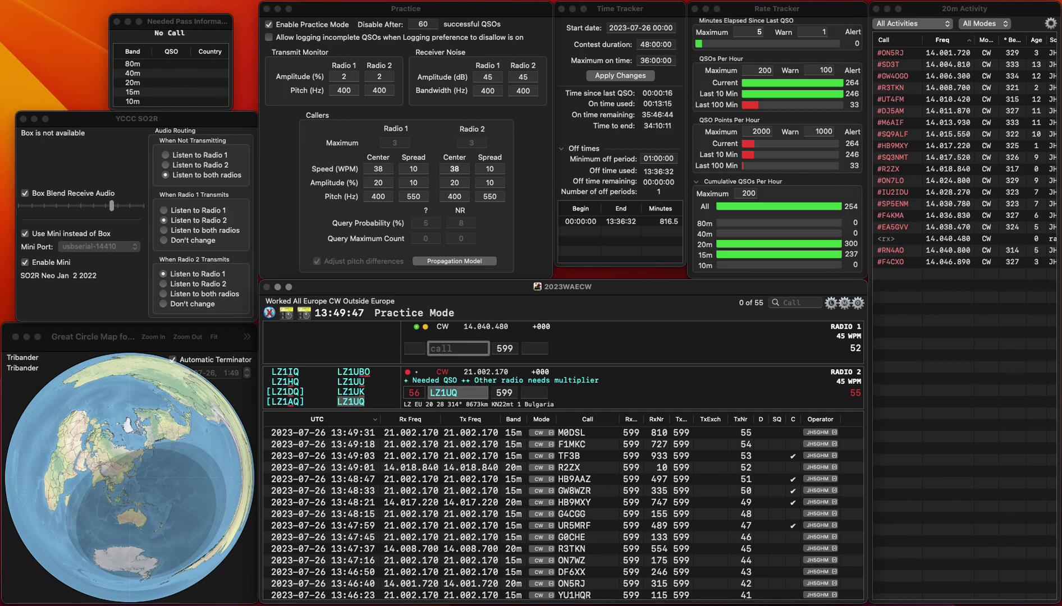
text(E0P)
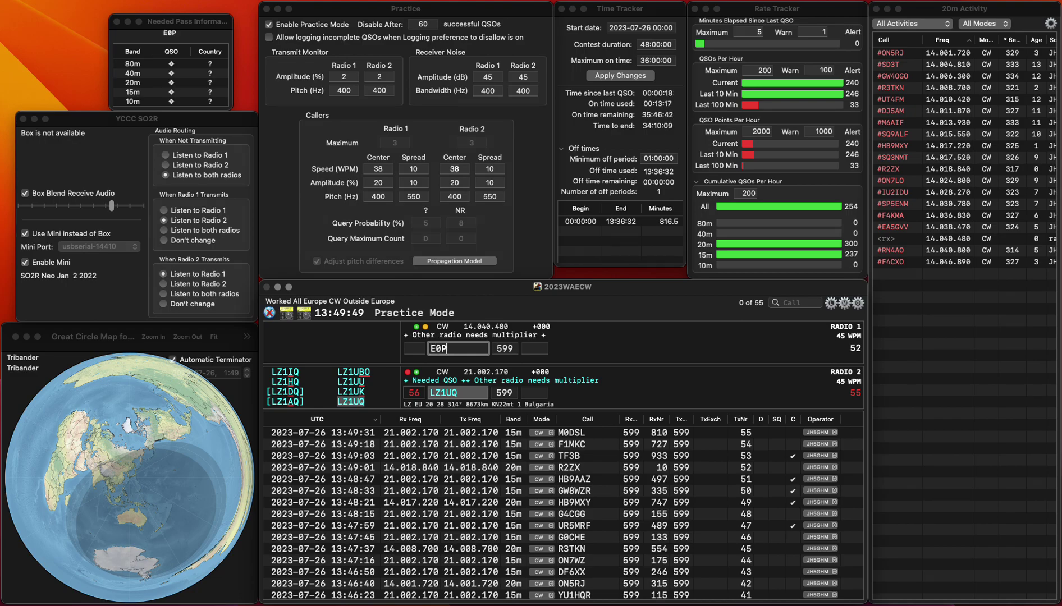
text(GY)
key(BackSpace)
text(GY)
key(Home)
text(2)
key(Return)
key(backslash)
key(Return)
key(backslash)
key(space)
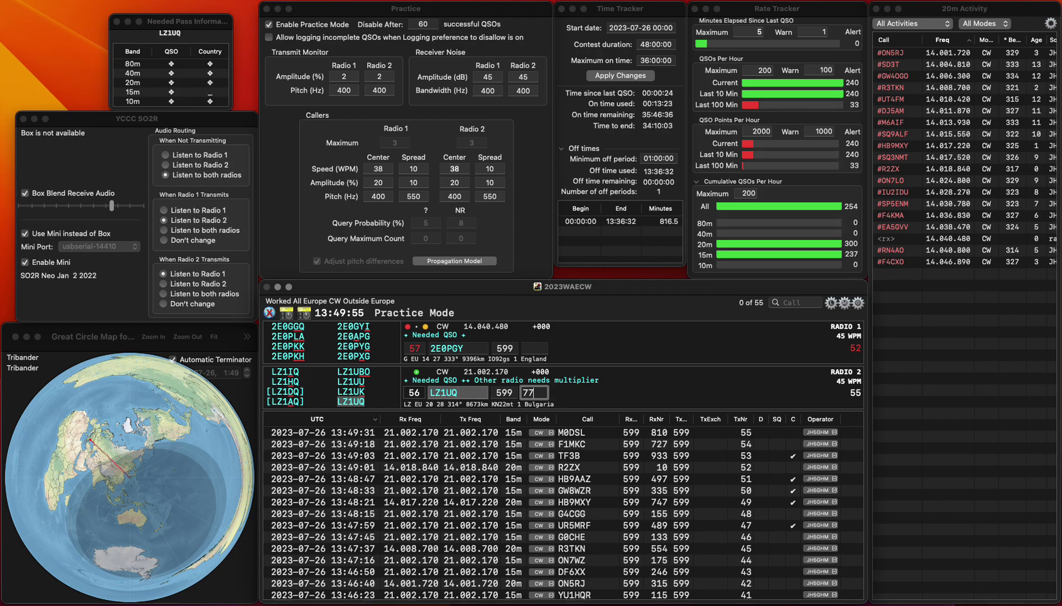
text(77)
key(Return)
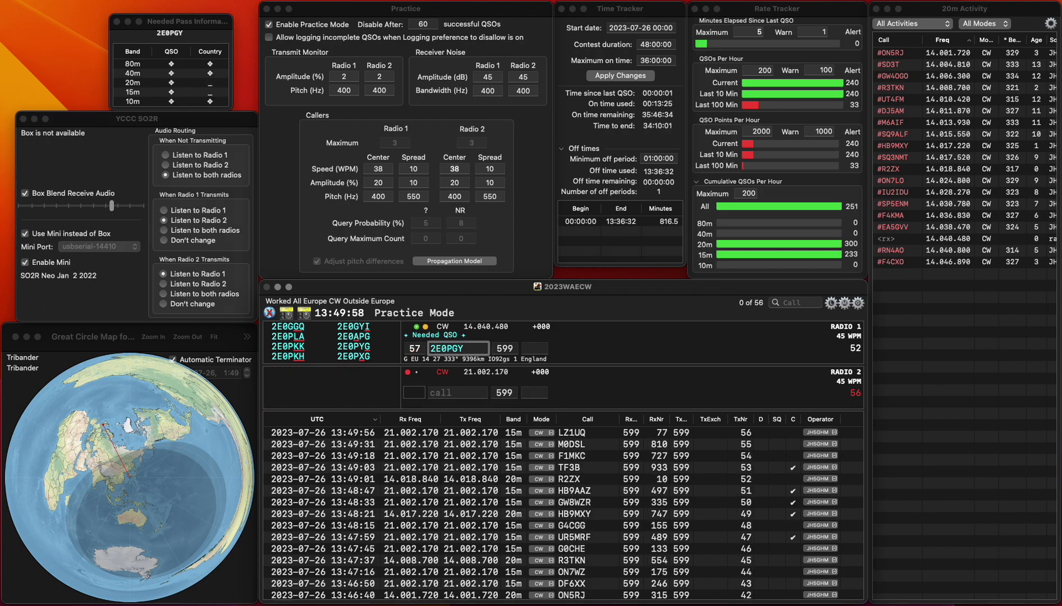
key(Down)
text(SP)
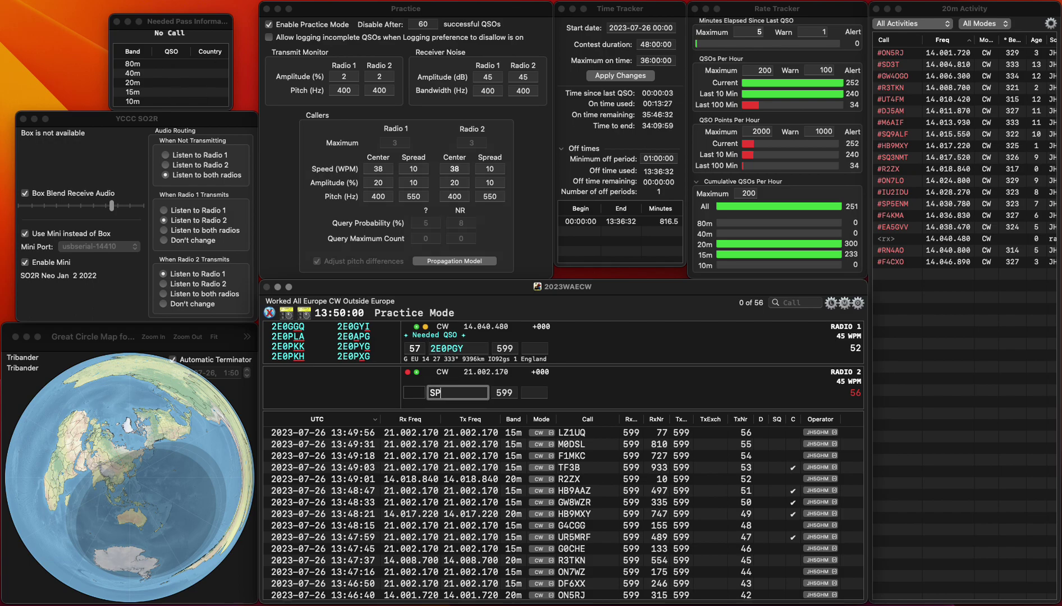
key(Up)
key(Tab)
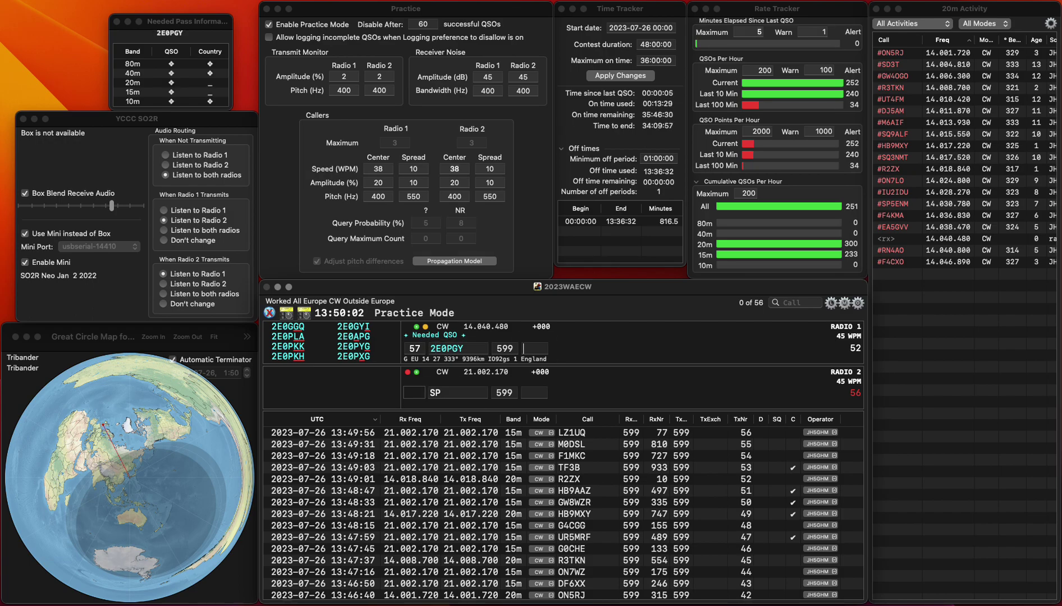
key(space)
key(BackSpace)
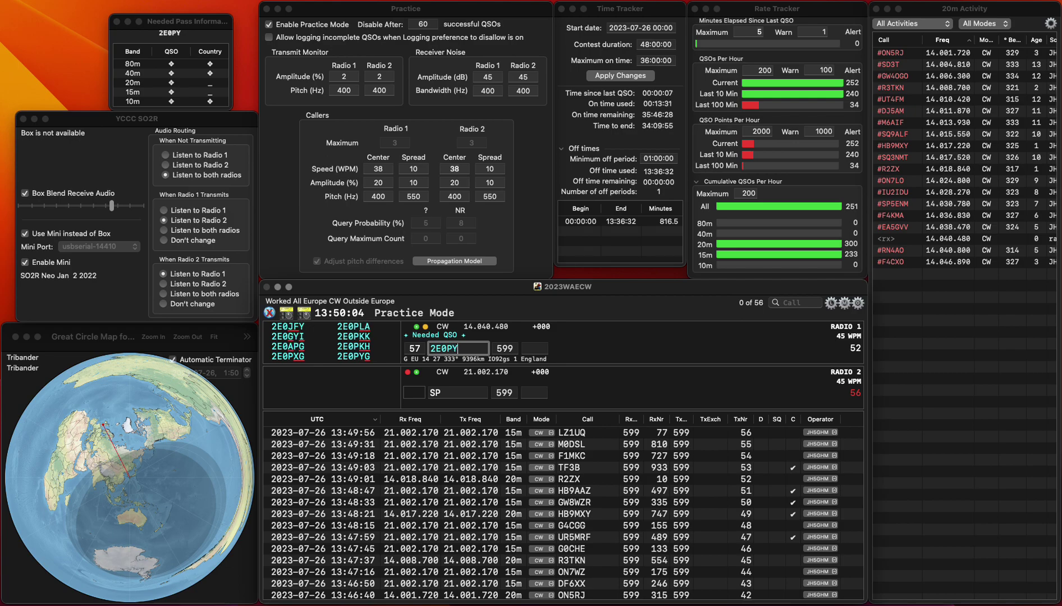
key(Right)
text(G)
key(Down)
key(Up)
key(Return)
Complete the Radio 2 call as SP9KAO and send the exchange.
key(Down)
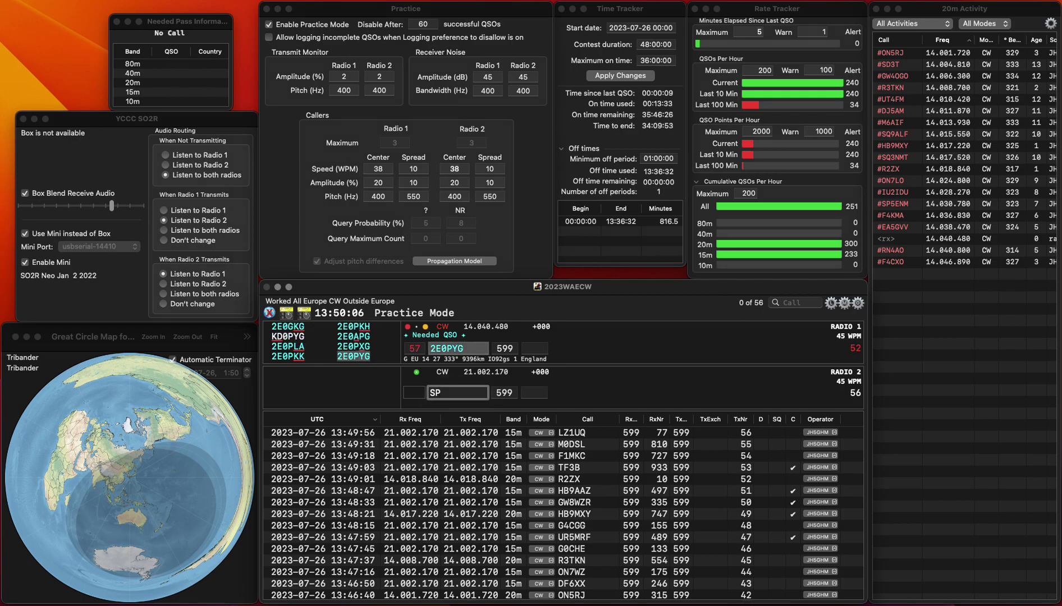
text(9)
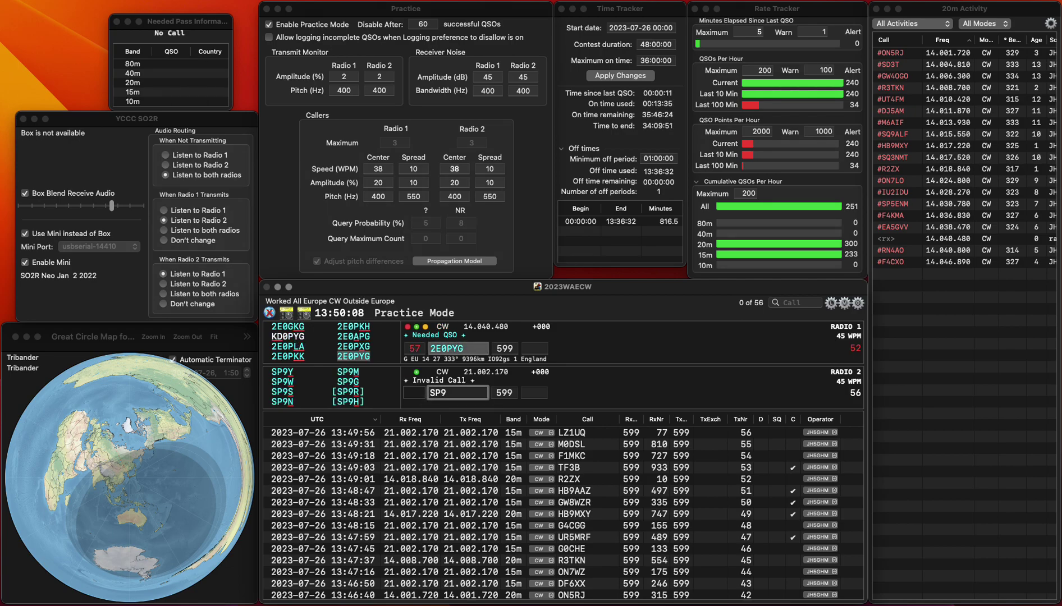
text(KAO)
key(Return)
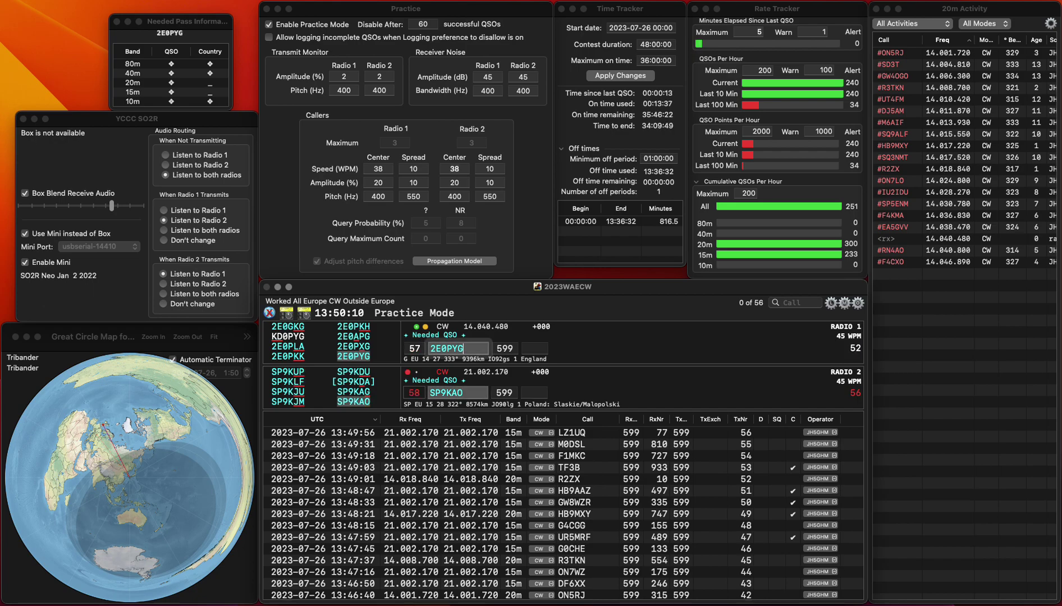
text(2)
text(94)
key(Return)
key(space)
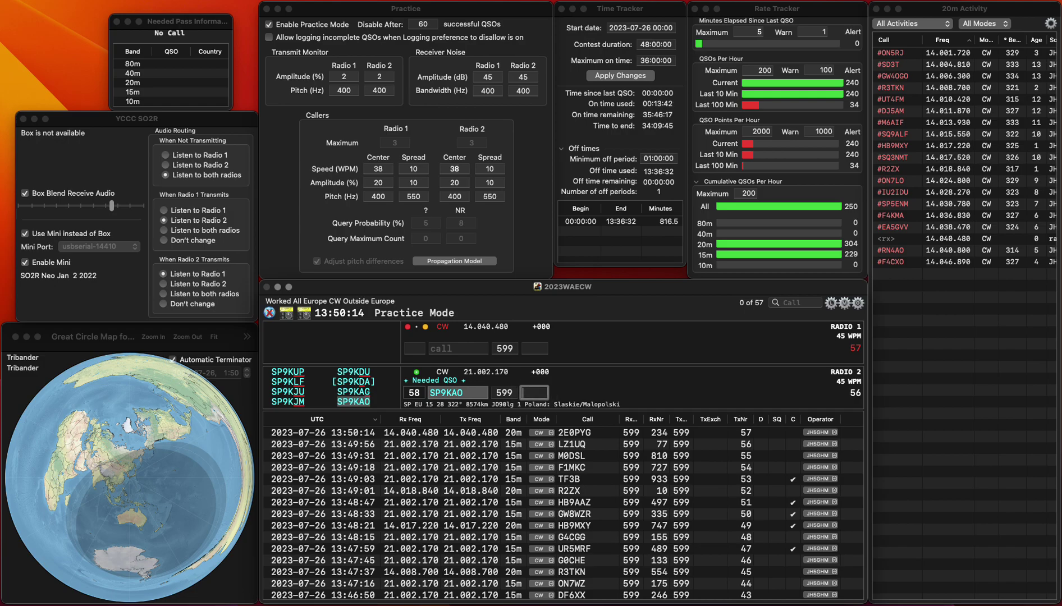
text(302)
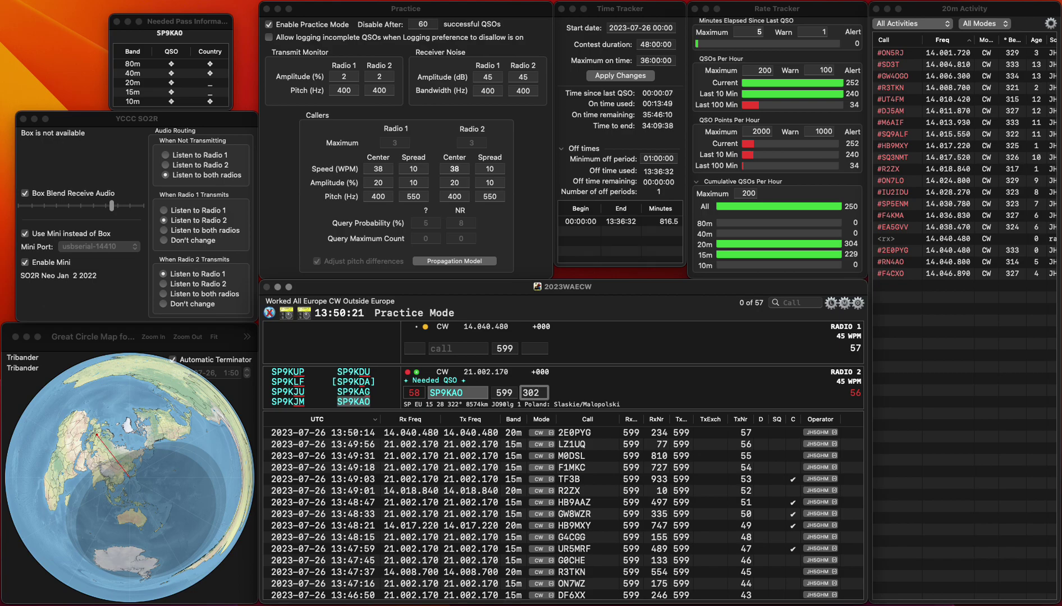
key(Return)
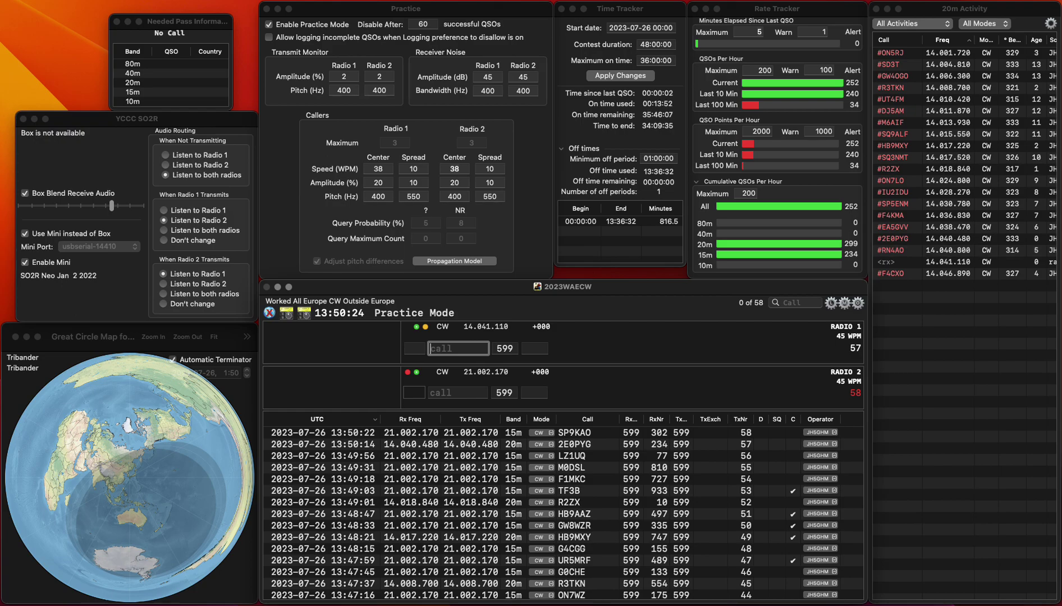
Work HB9W on Radio 2 and log the contact with received number 10.
key(grave)
text(HB9W)
key(grave)
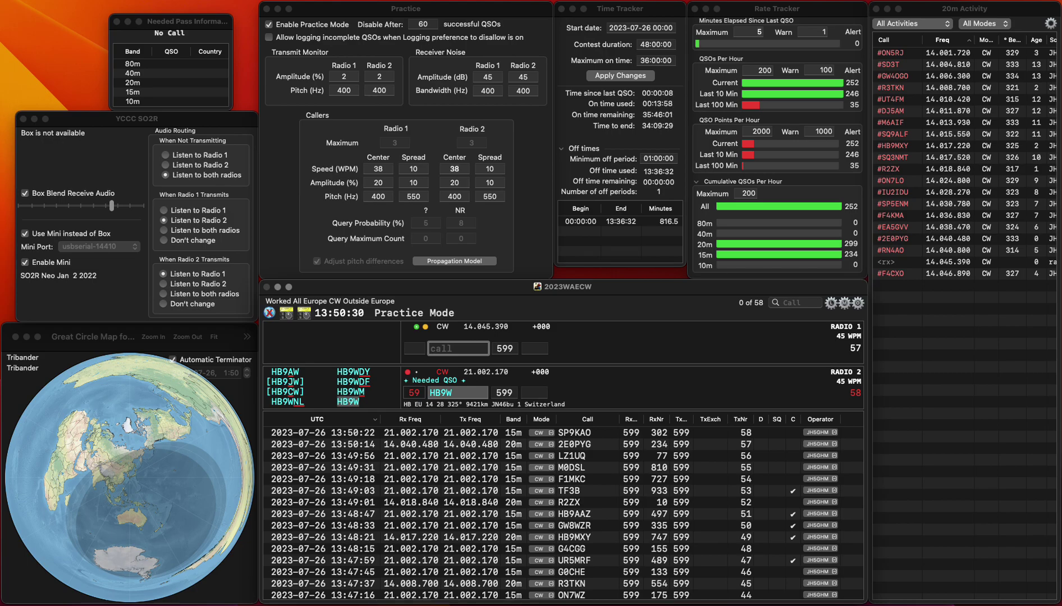
key(grave)
key(space)
text(10)
key(Return)
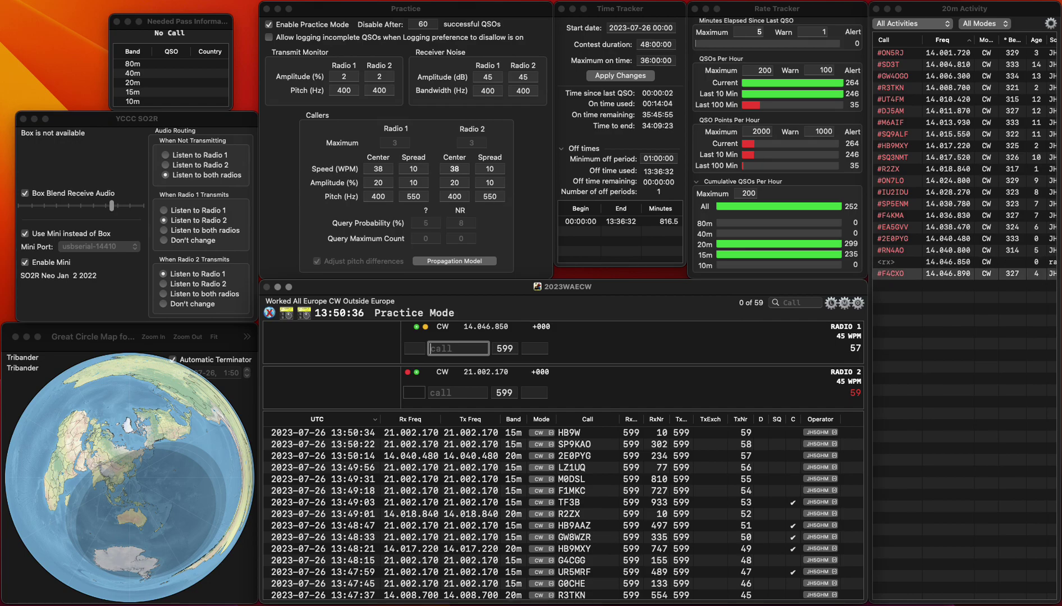
key(Down)
text(DJ)
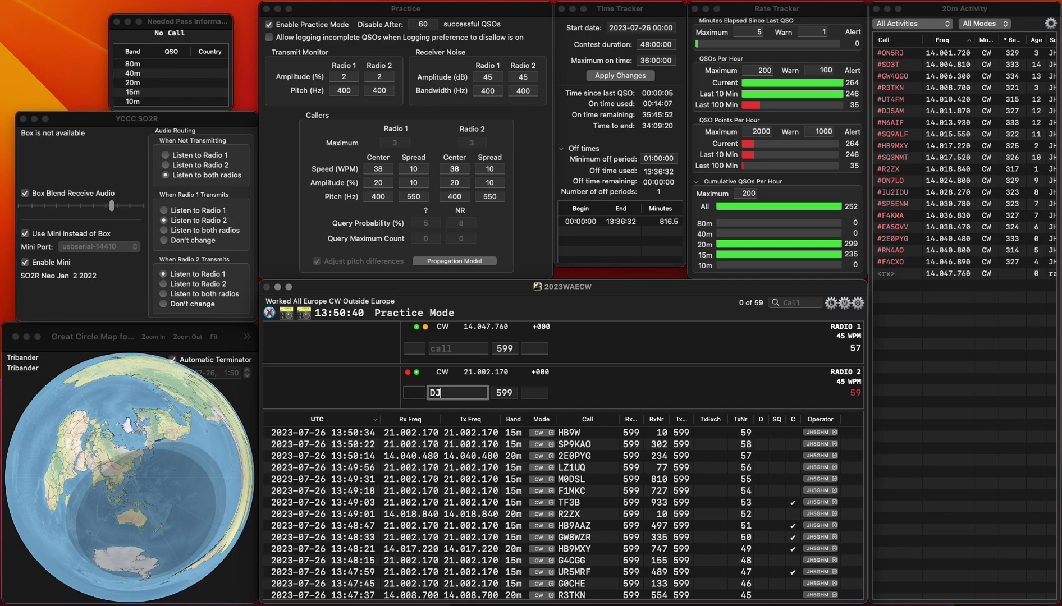
text(0GM)
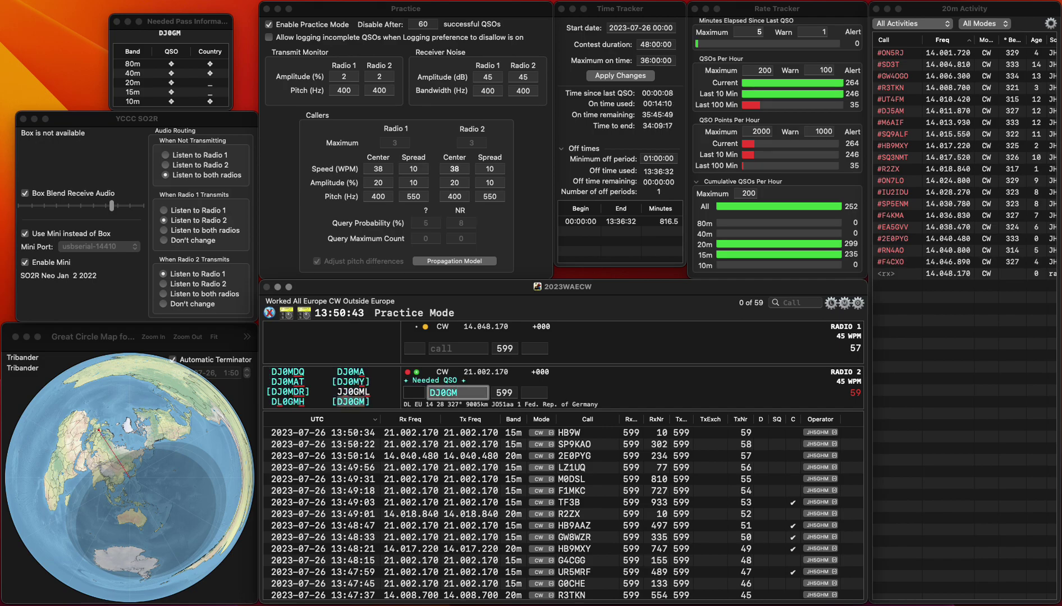
key(Return)
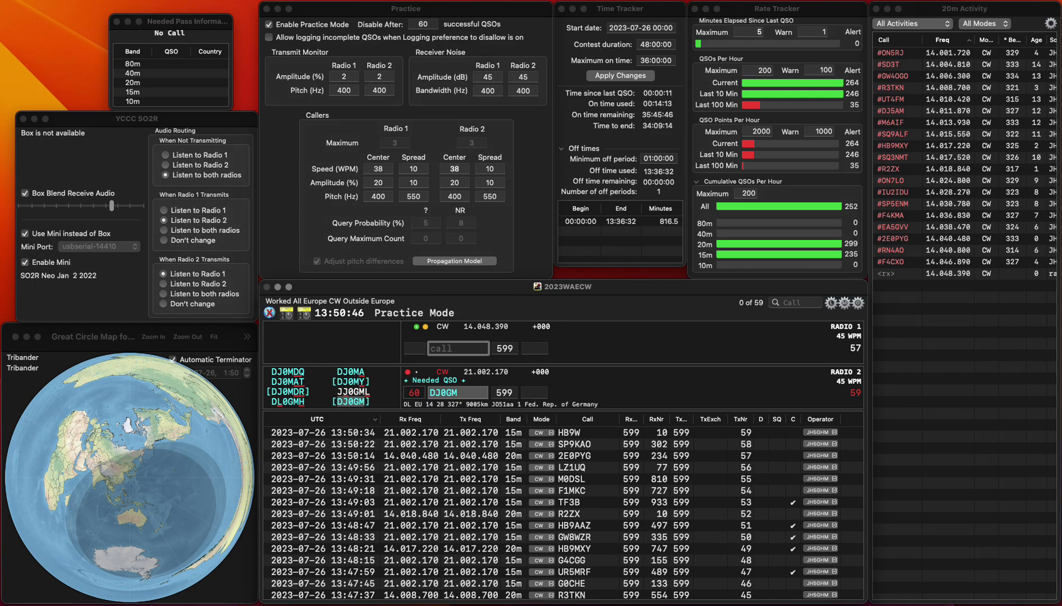
key(Down)
key(space)
text(562)
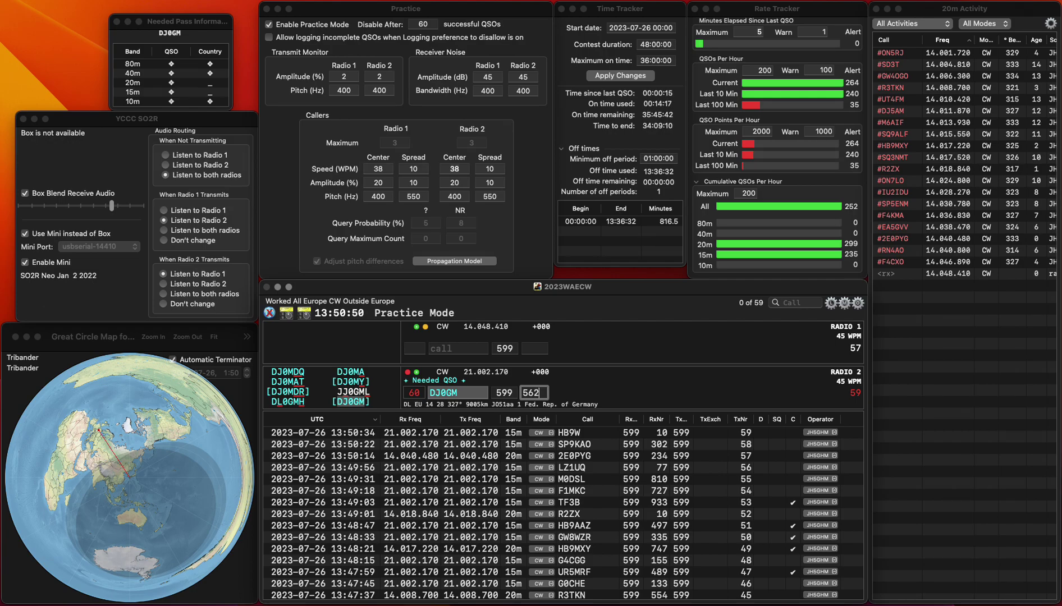
key(Return)
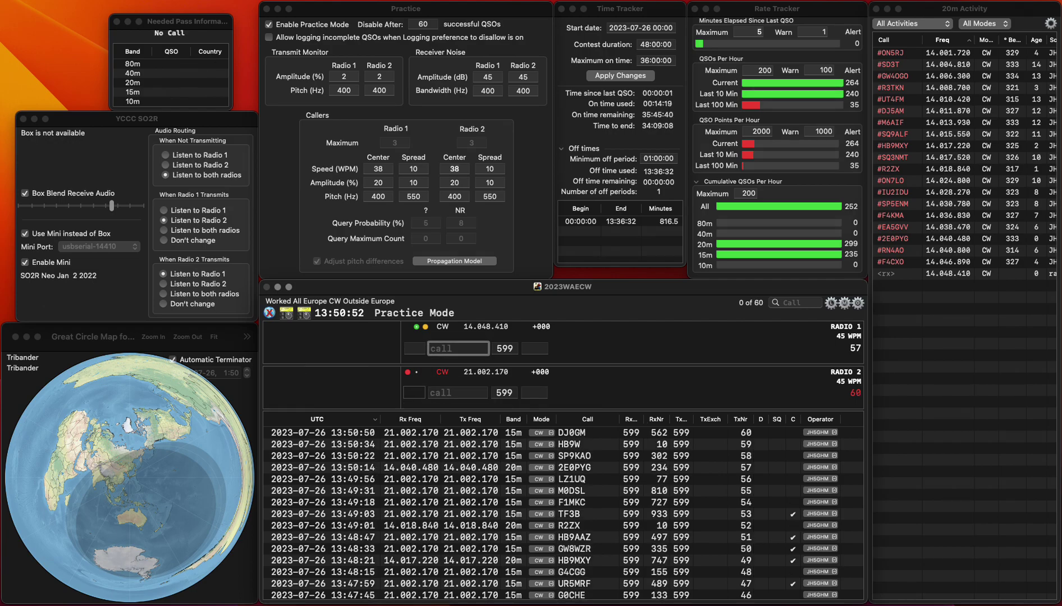
text(DL3SET)
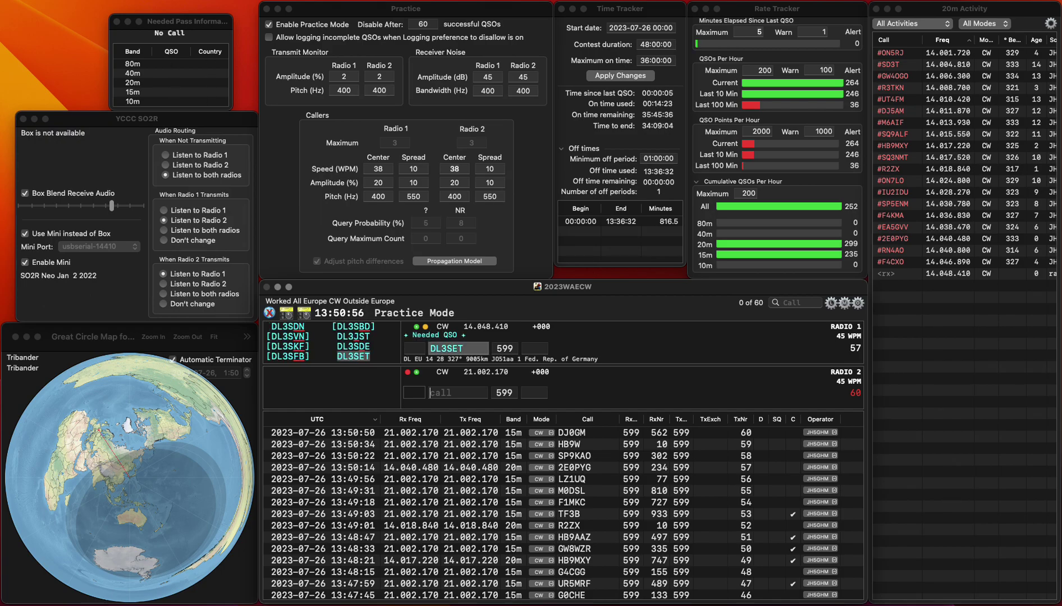
text(KF5)
key(Return)
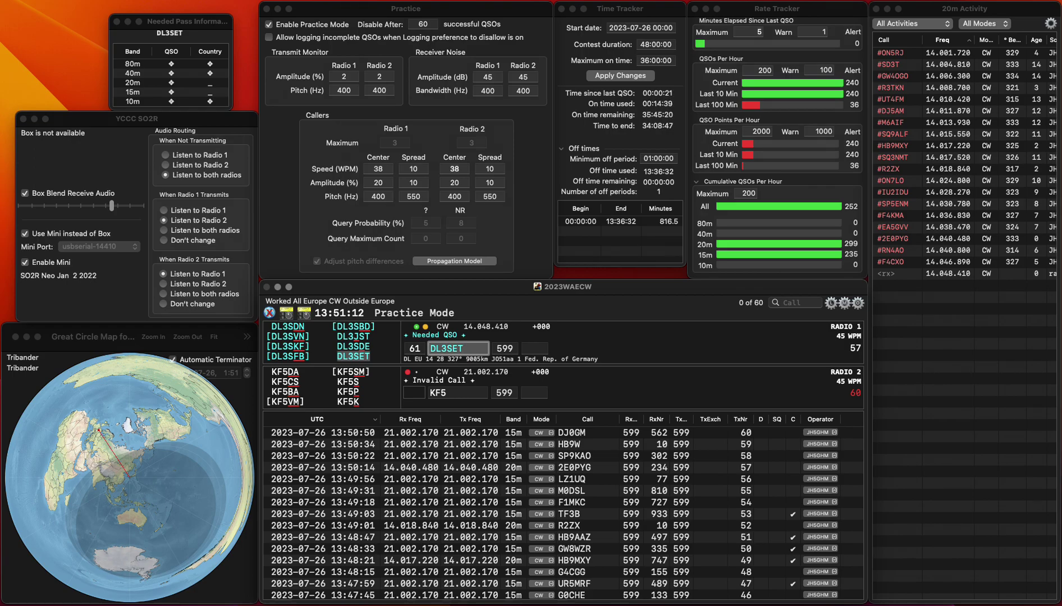
key(Return)
key(backslash)
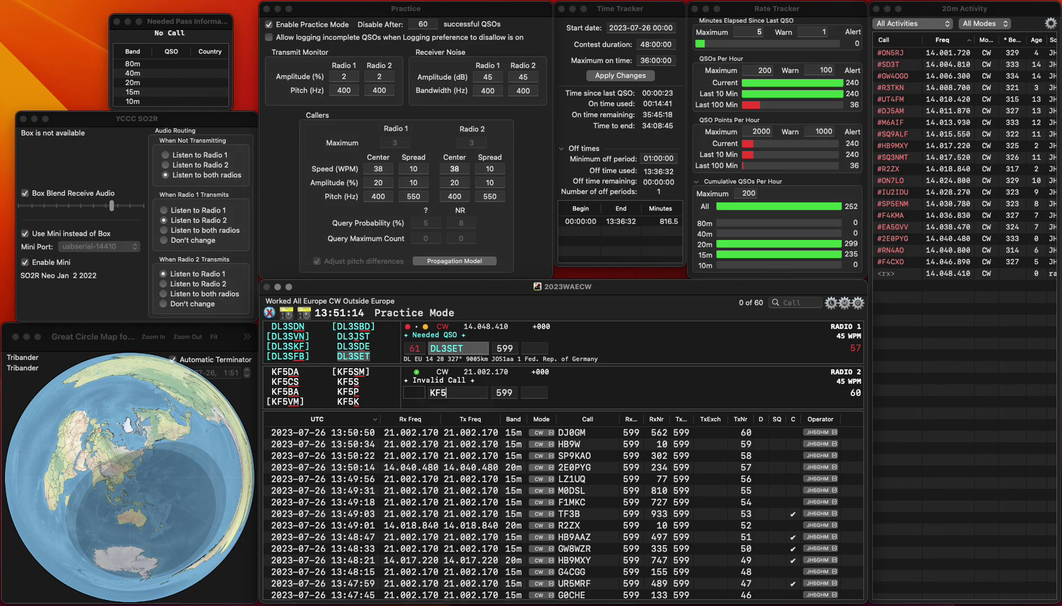
Complete the Radio 2 call as KF5Q, send its exchange, and log DL3SET on Radio 1 with received number 563.
text(KF5)
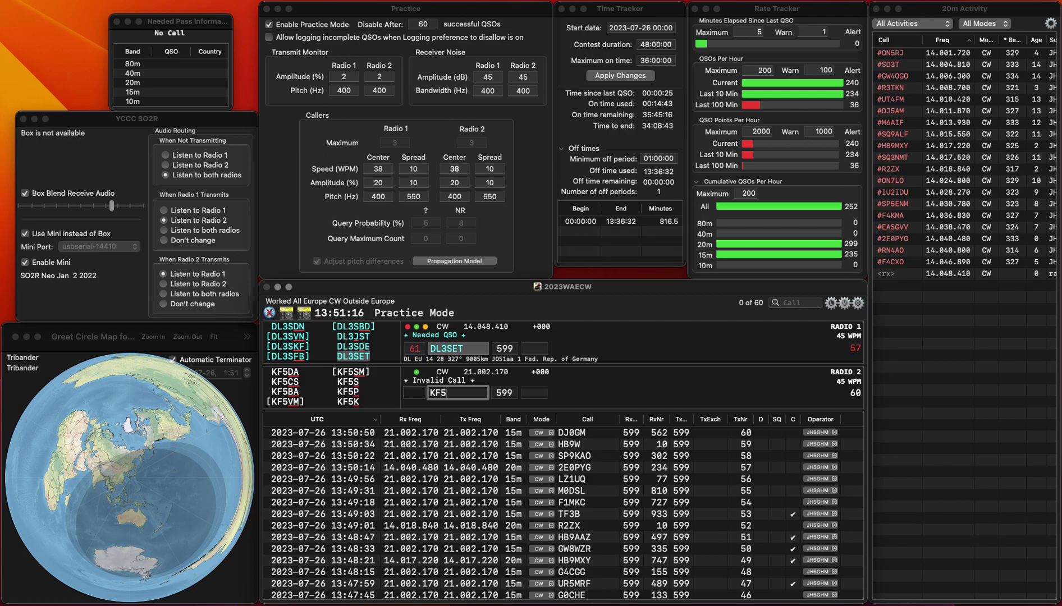
text(Q)
key(Return)
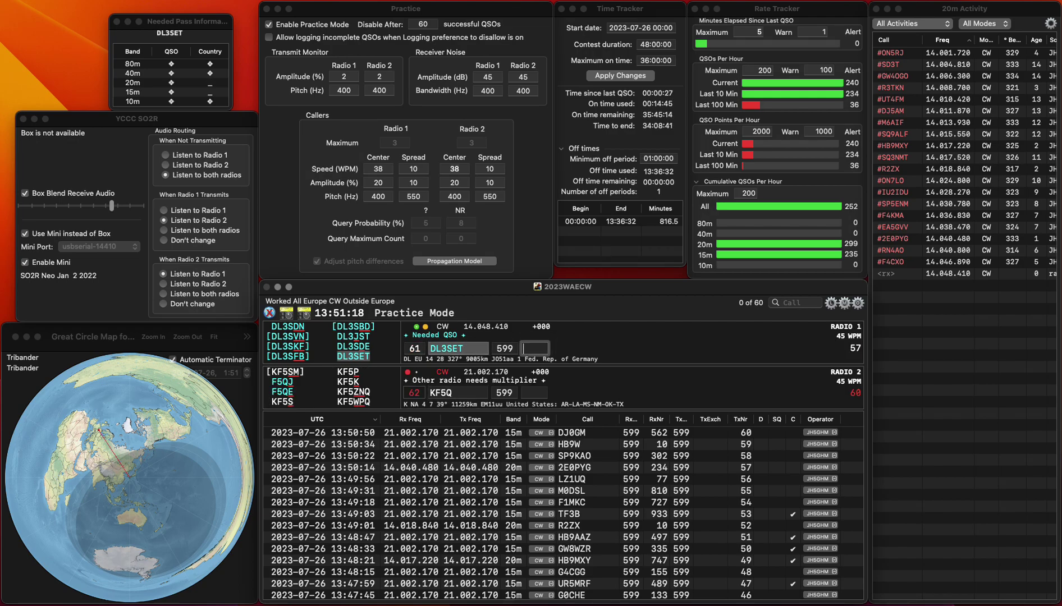
text(563)
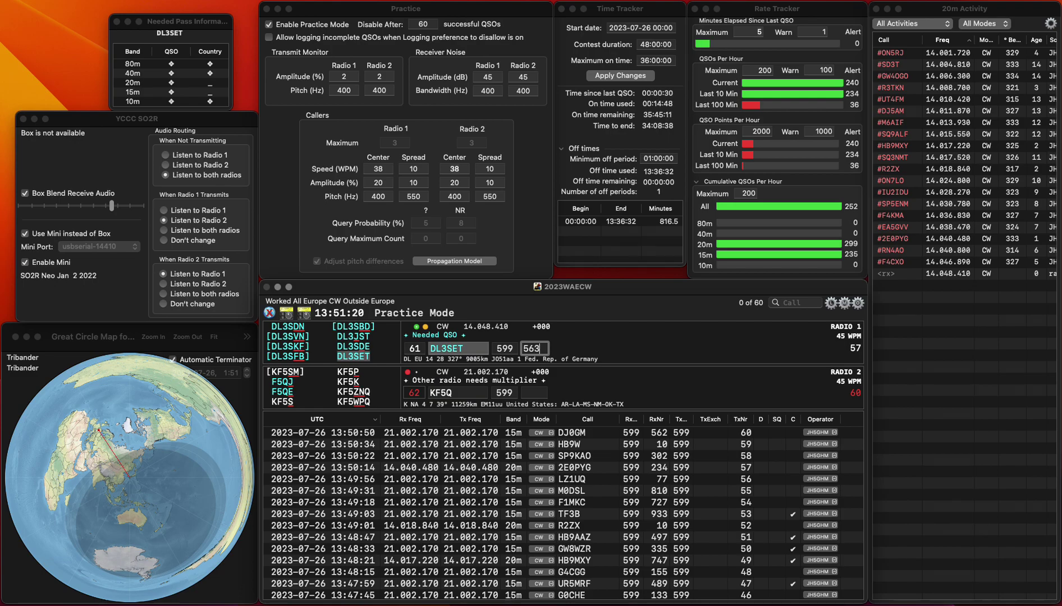
key(Return)
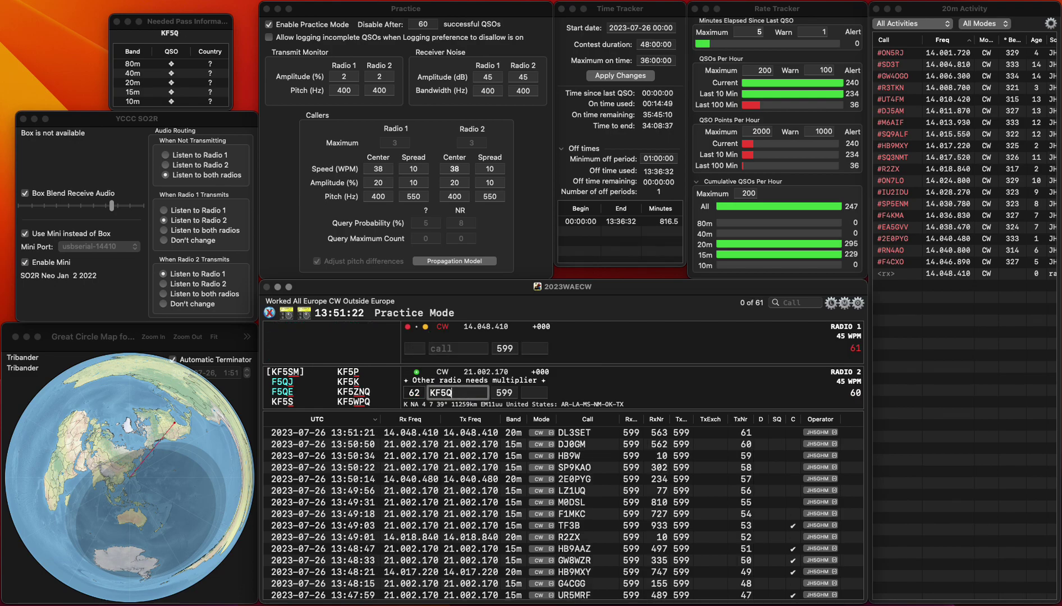
Correct the Radio 2 call to F5Q and send the exchange again.
key(Left)
key(Left)
key(Left)
key(BackSpace)
key(Right)
key(Right)
key(Return)
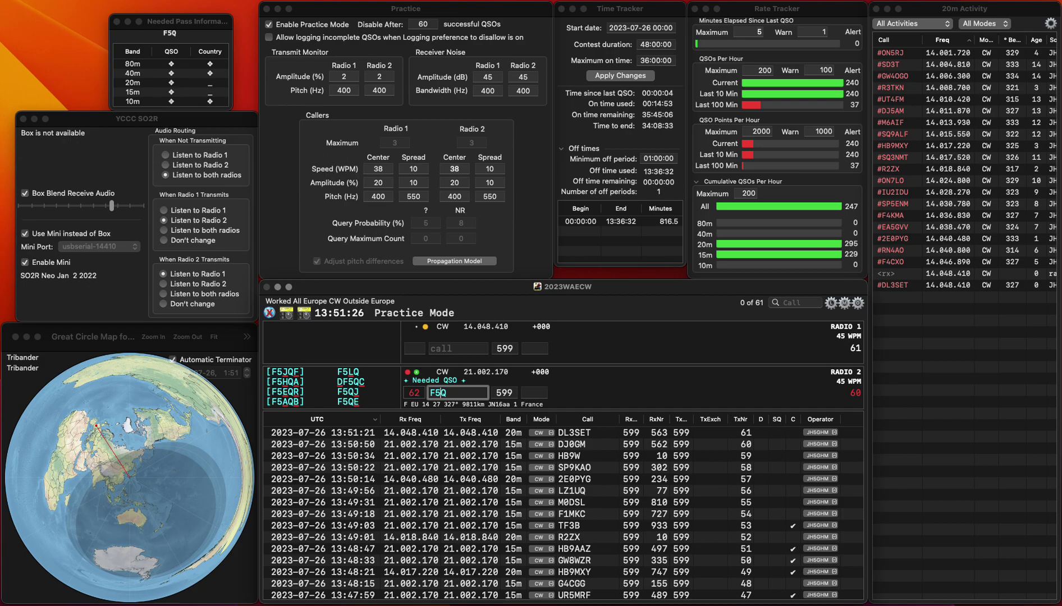
Correct the Radio 2 call to F5VKQ and send the exchange again.
key(Right)
key(Right)
text(VK)
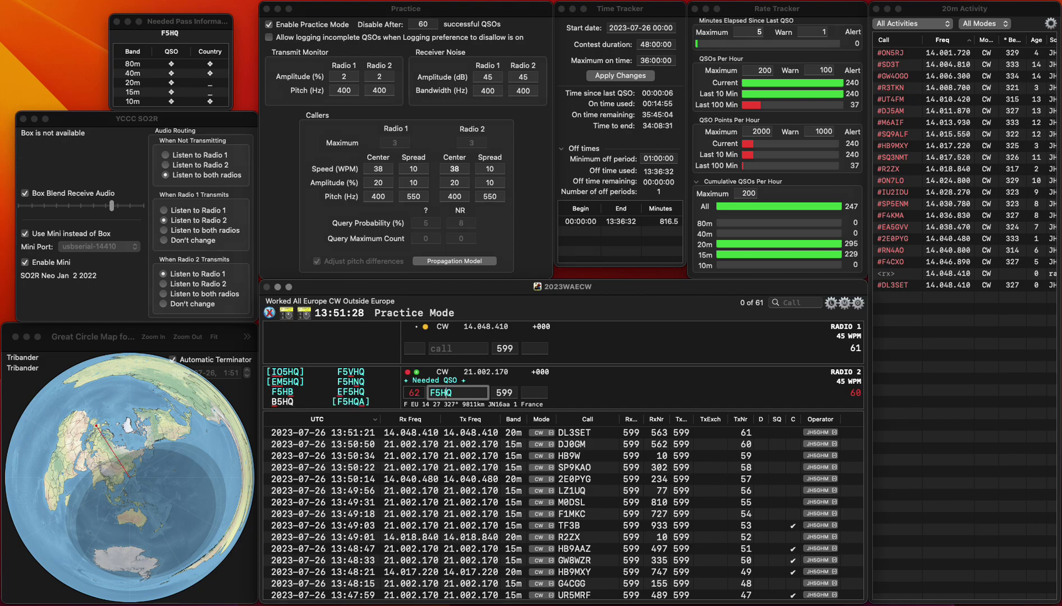
key(Return)
key(backslash)
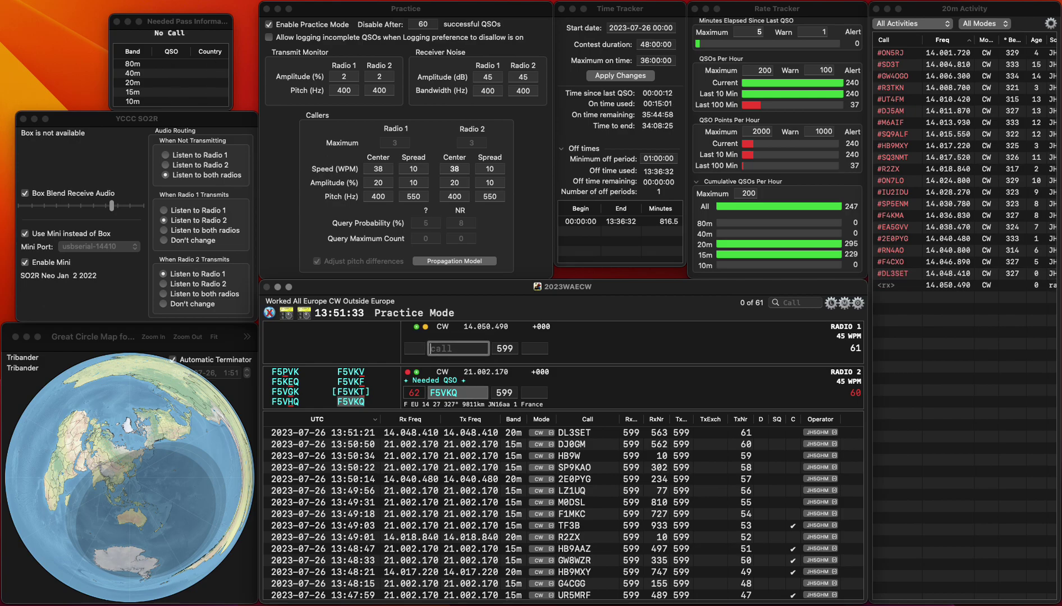
Log the F5VKQ contact on Radio 2 with received number 340.
key(backslash)
key(space)
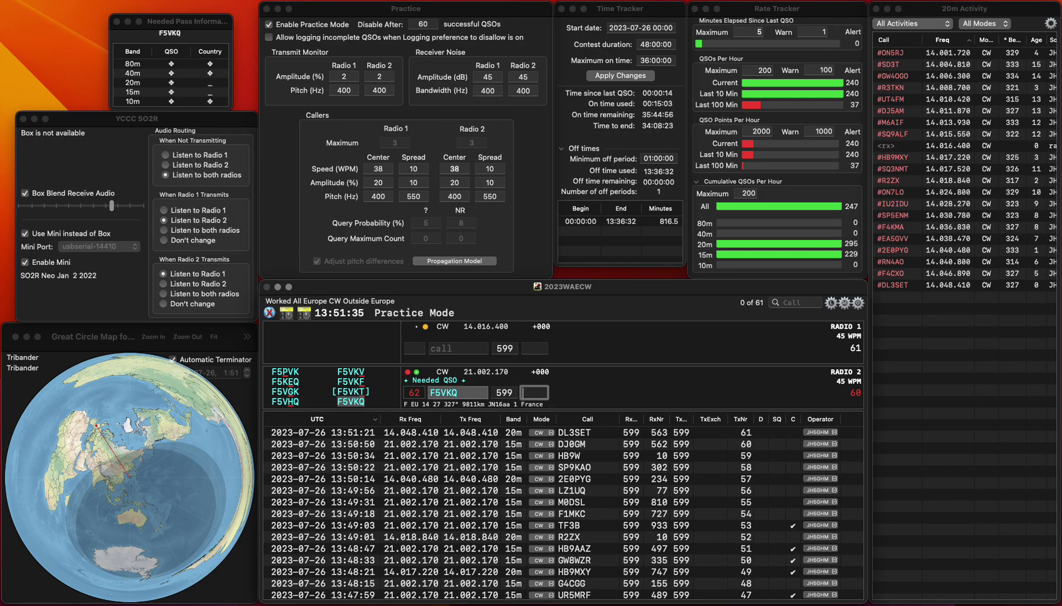
text(0)
key(Return)
Enter the next Radio 2 caller as F8OE, correct the call to F9OE, and send the exchange.
key(grave)
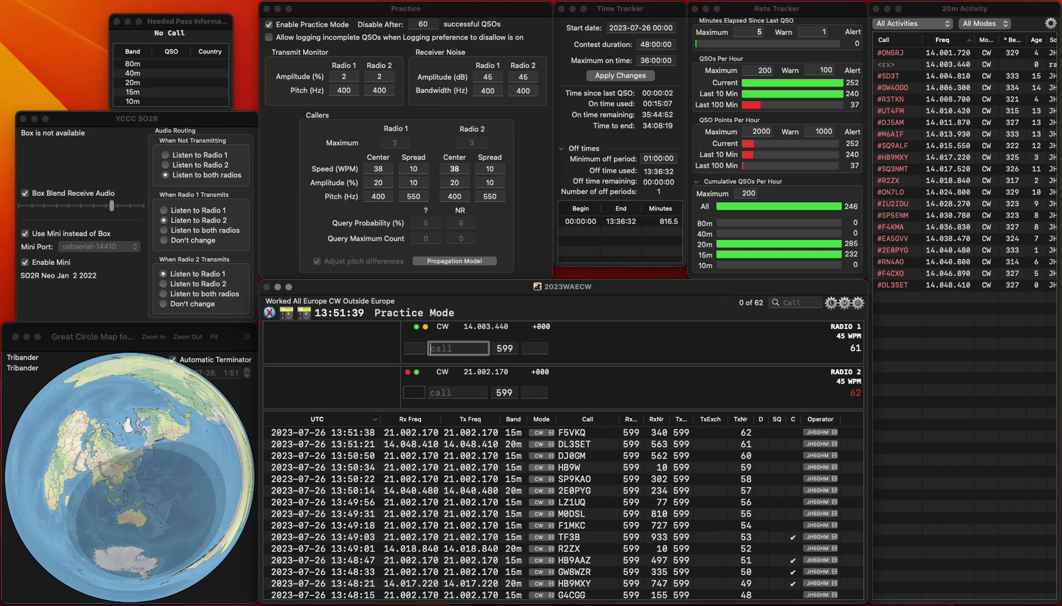
key(grave)
text(O)
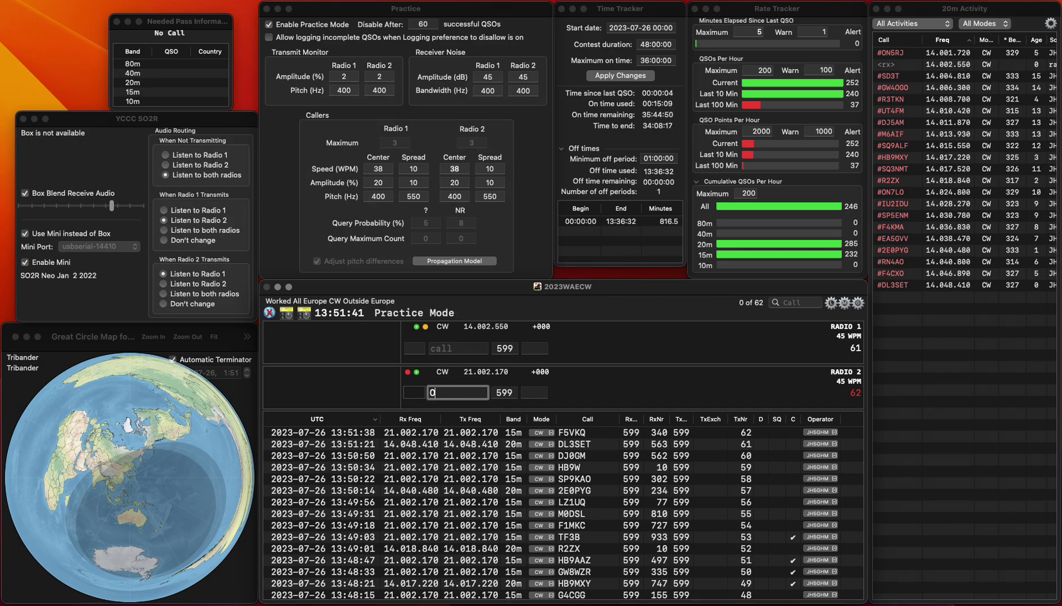
text(F8OE)
key(Return)
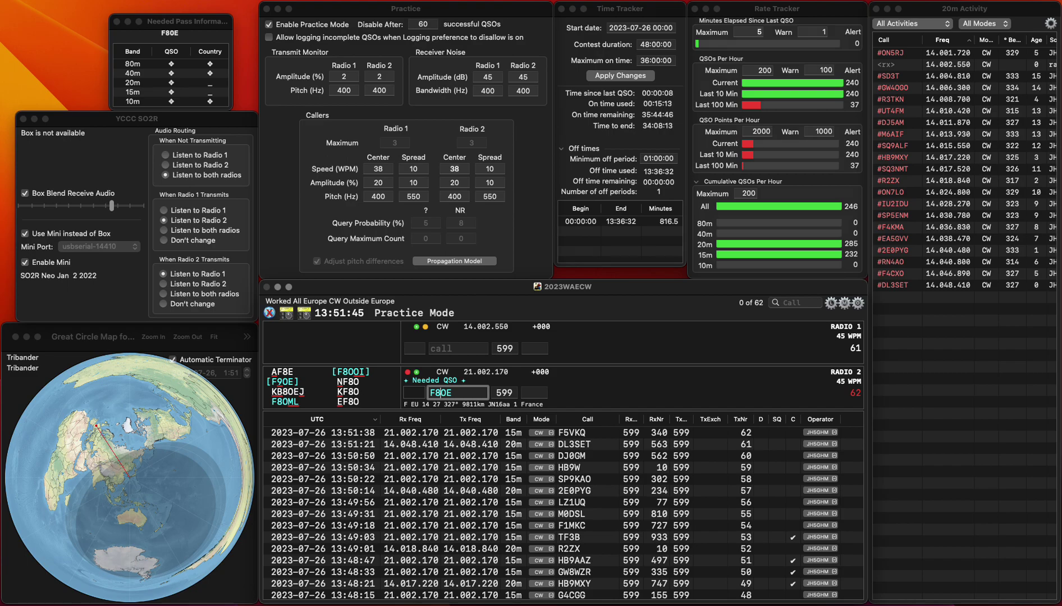
key(BackSpace)
text(9)
key(Return)
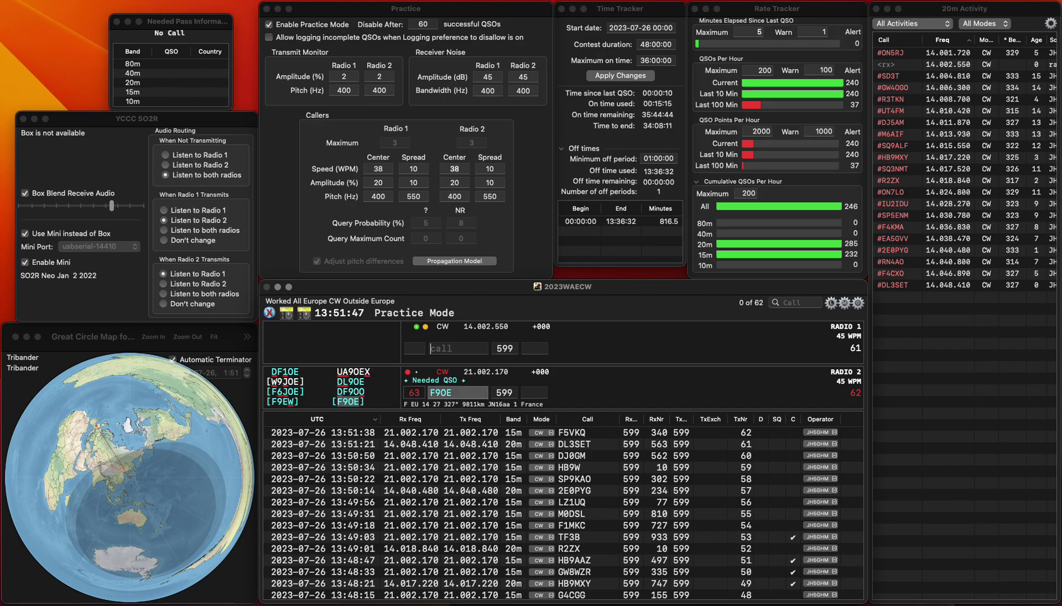
Log the F9OE contact on Radio 2 with received number 379.
key(Up)
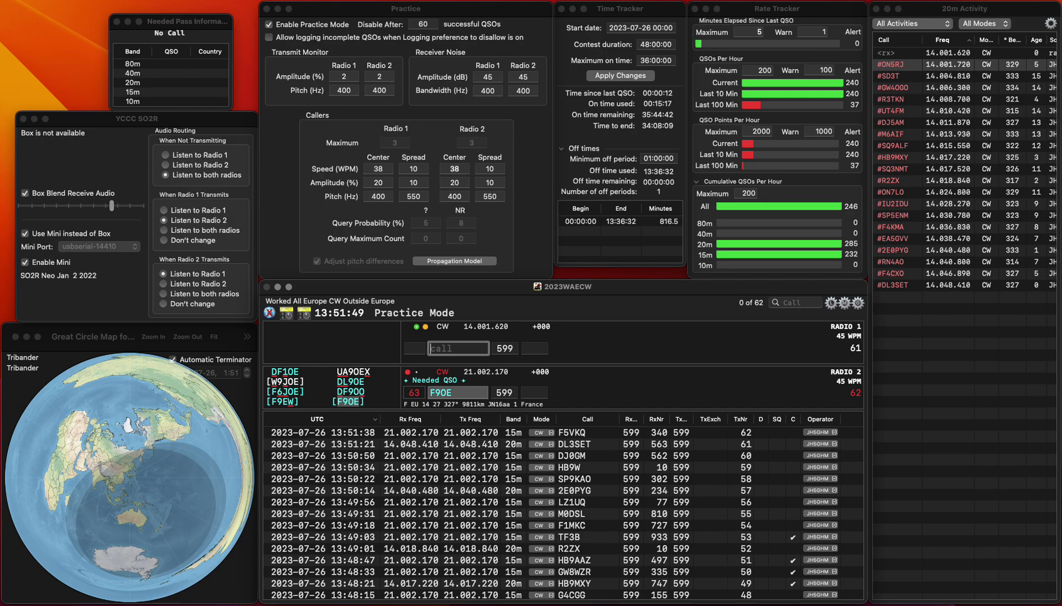
key(Tab)
key(space)
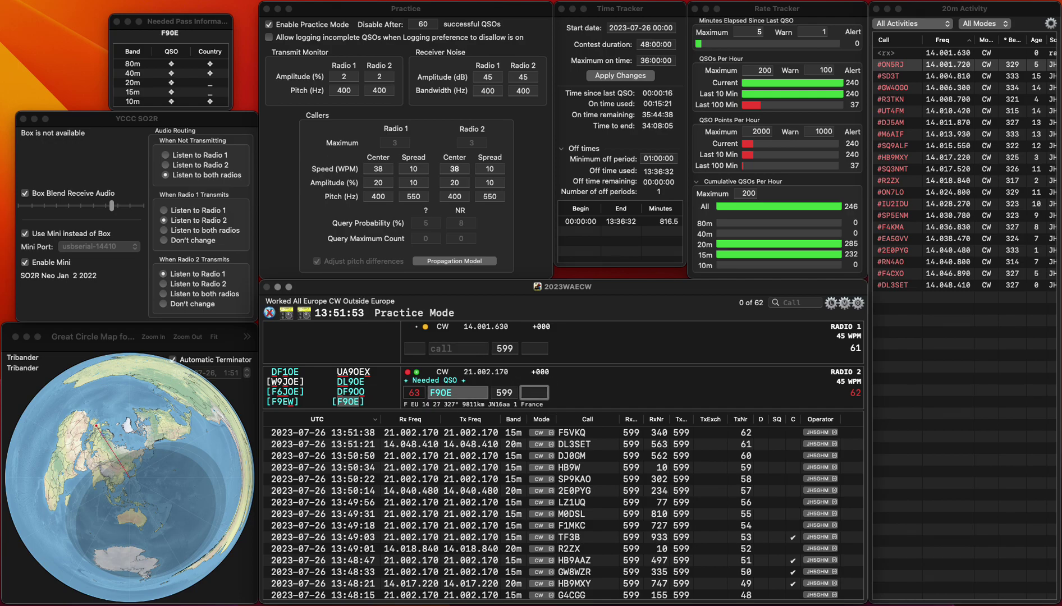
text(379)
key(Return)
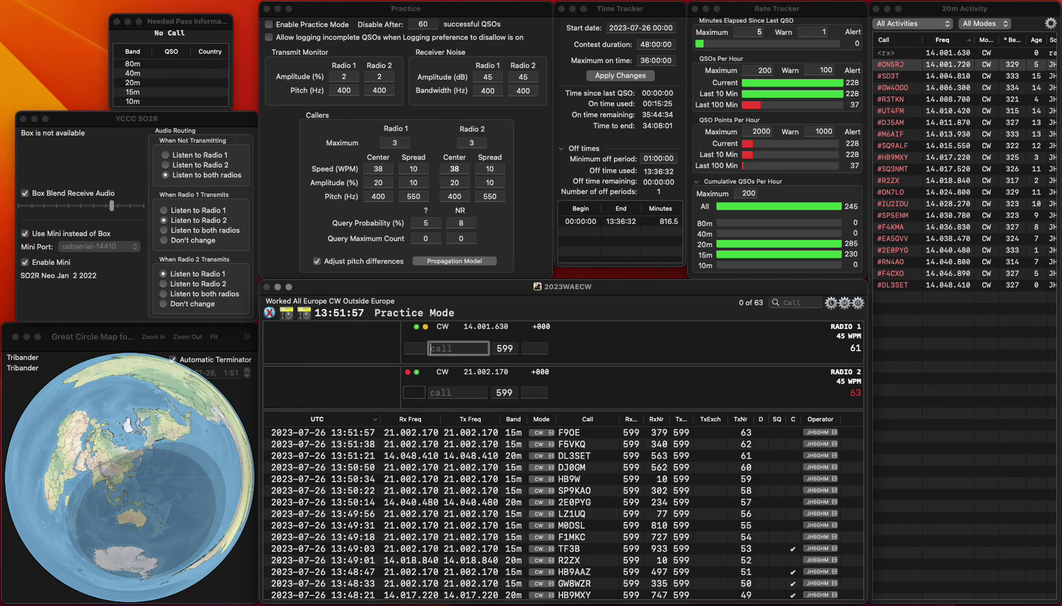